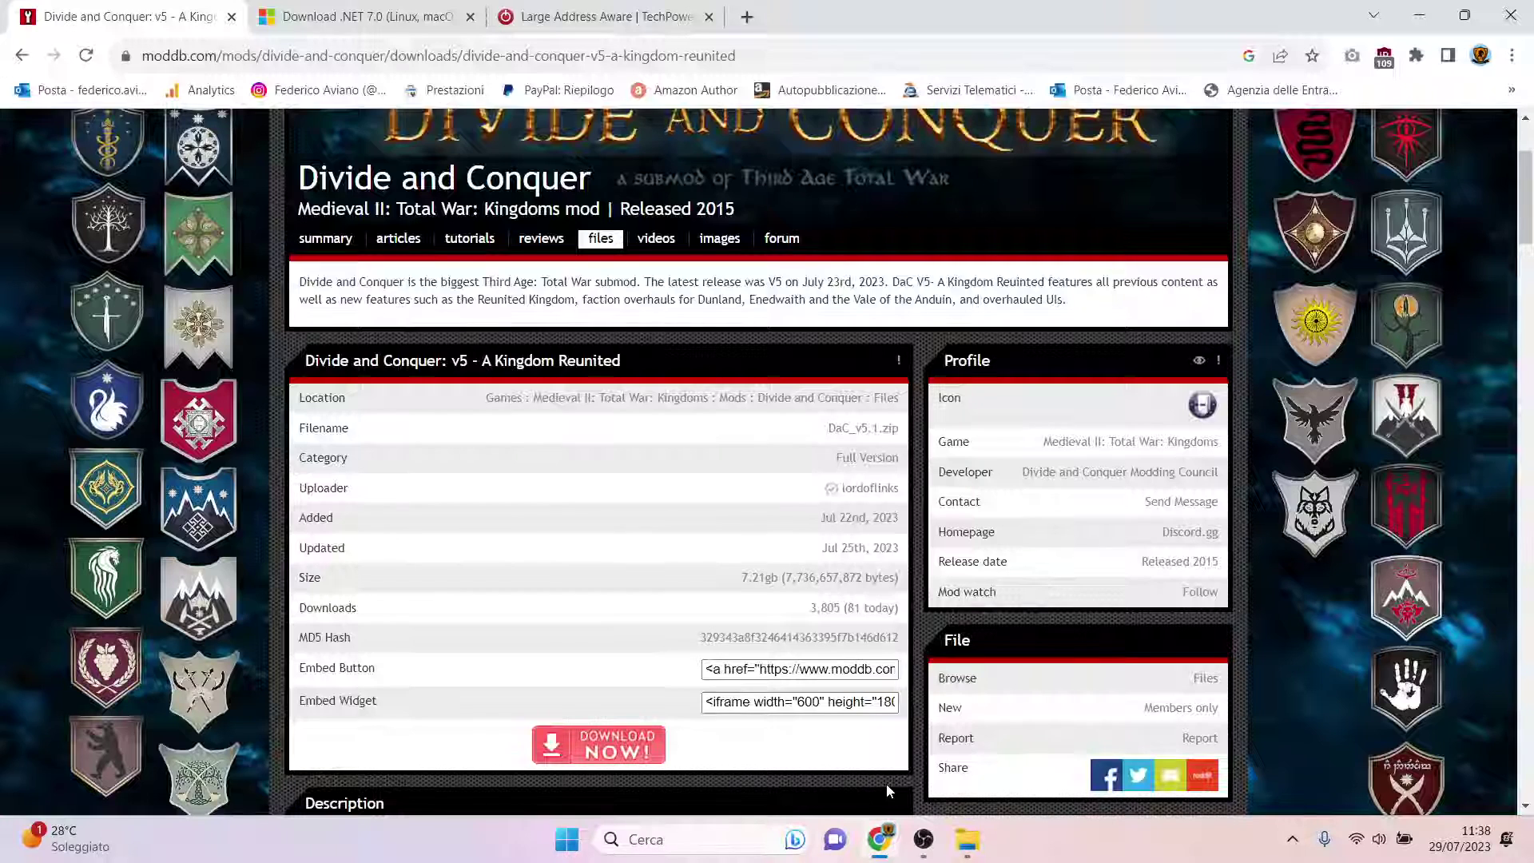
Go back to the Divide and Conquer mod's main page on ModDB.
scroll(893, 643, up, 3)
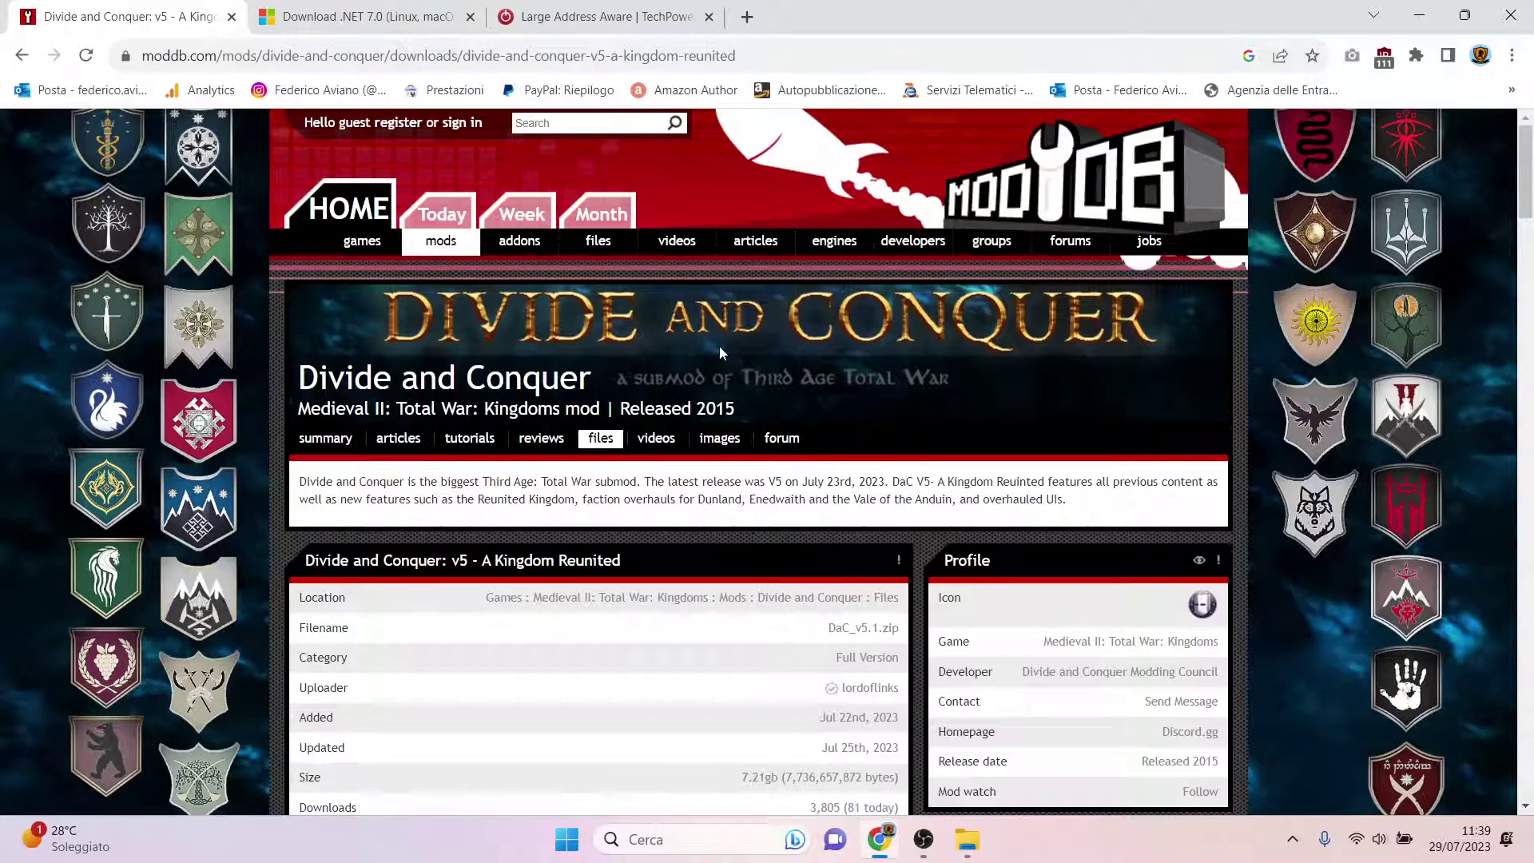
scroll(721, 345, down, 8)
scroll(729, 342, up, 8)
scroll(729, 339, down, 4)
scroll(372, 248, up, 4)
mouse_move(372, 248)
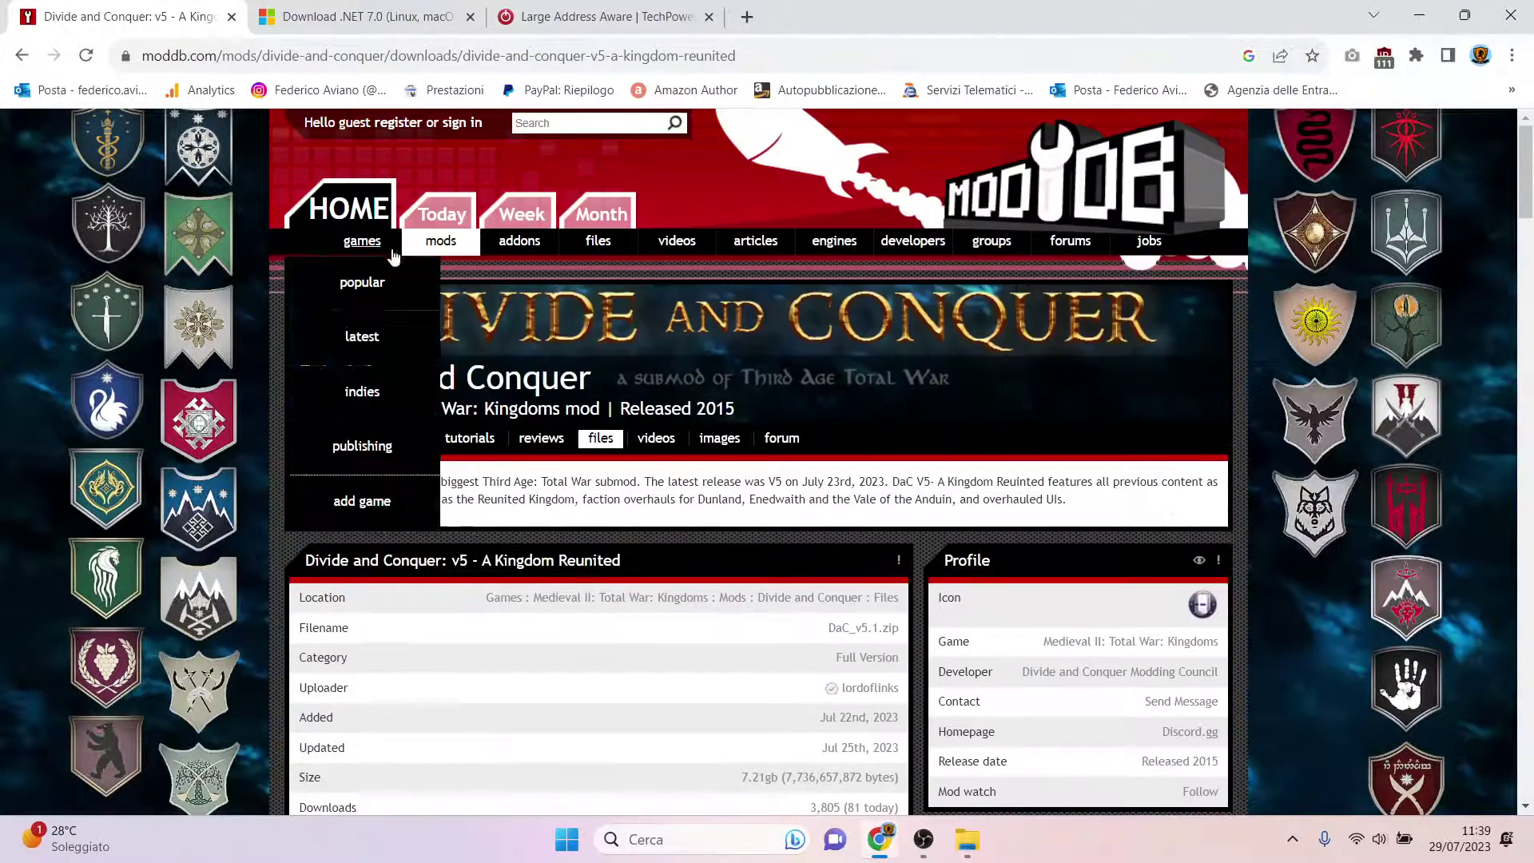
click(21, 55)
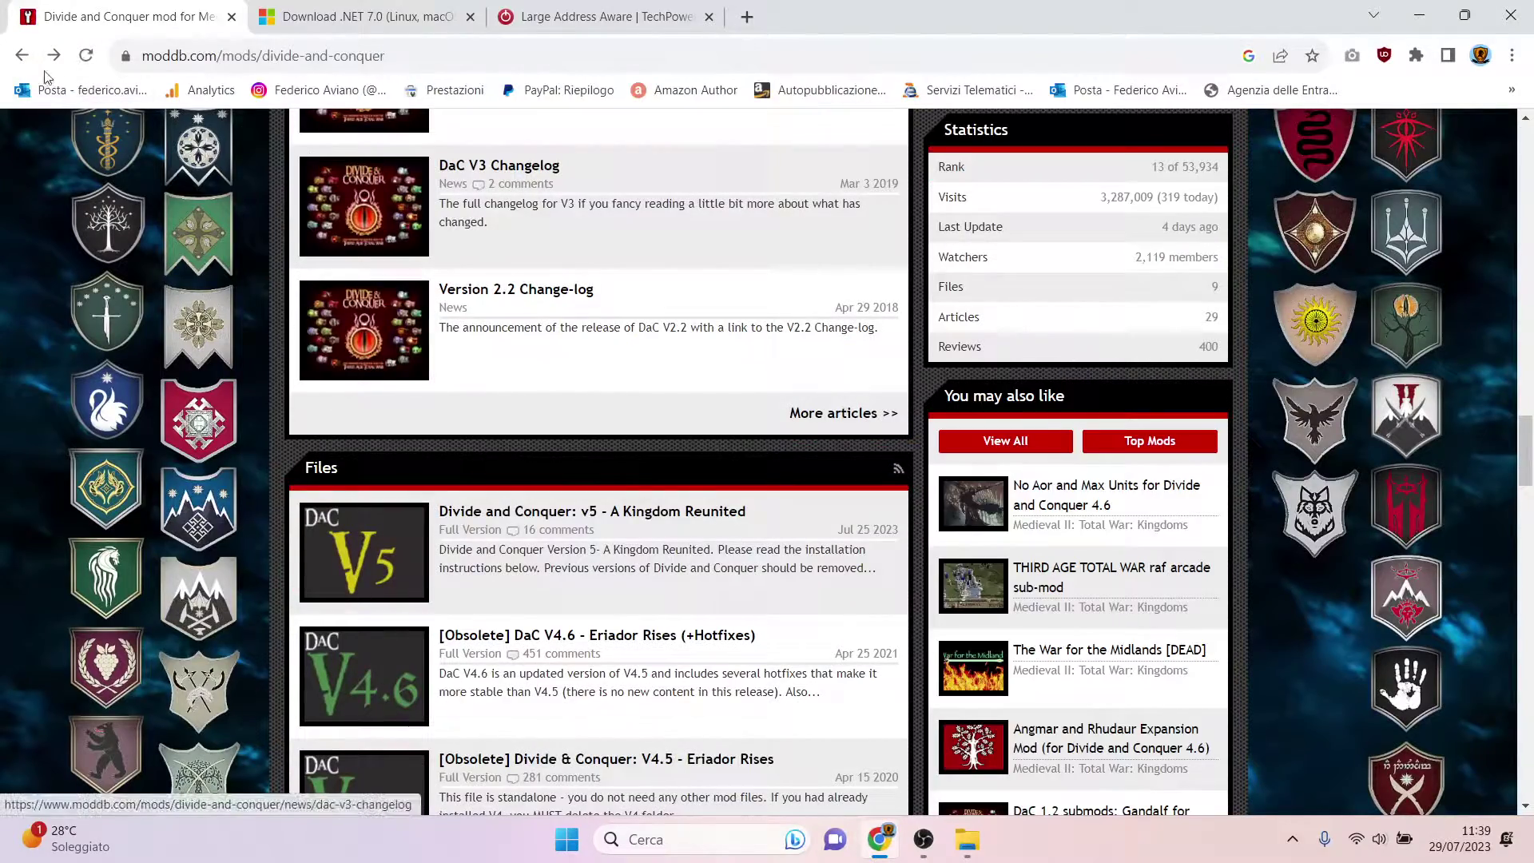
Open the 'Divide and Conquer: v5 - A Kingdom Reunited' download page.
scroll(580, 382, up, 10)
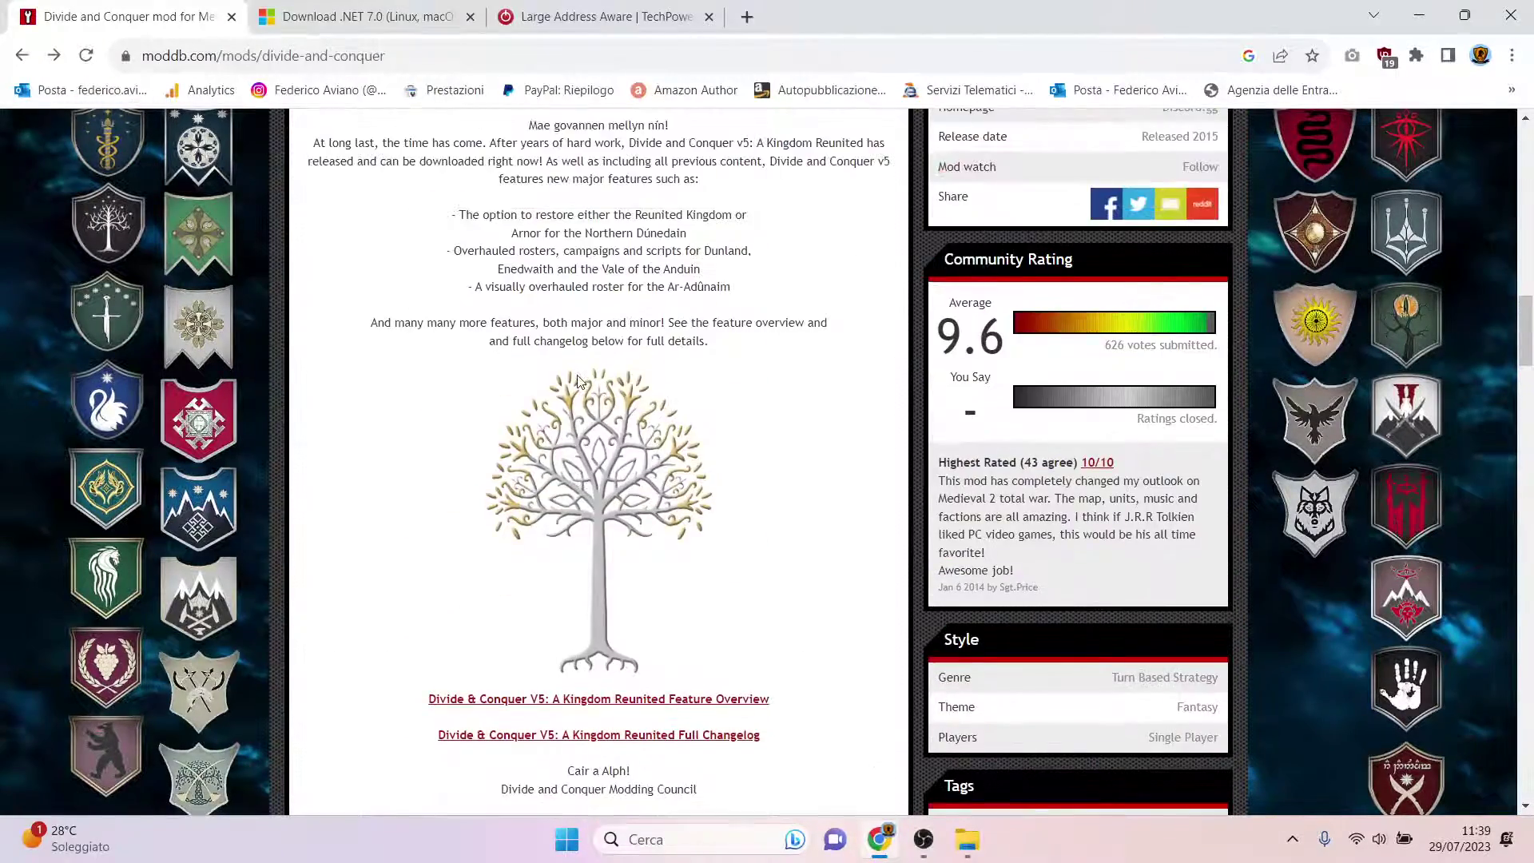
scroll(580, 382, up, 15)
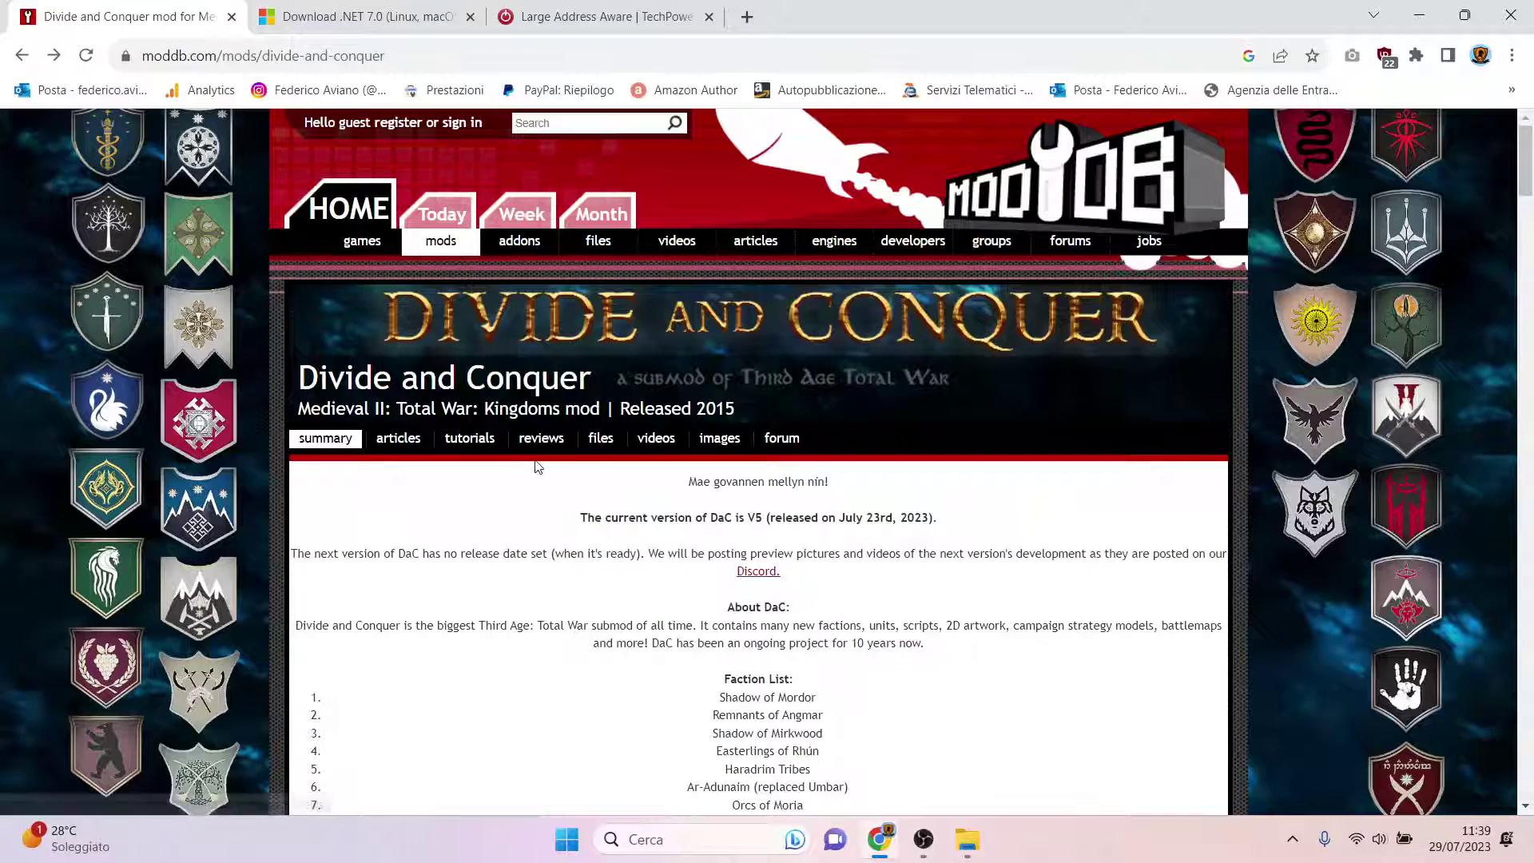
scroll(538, 468, down, 11)
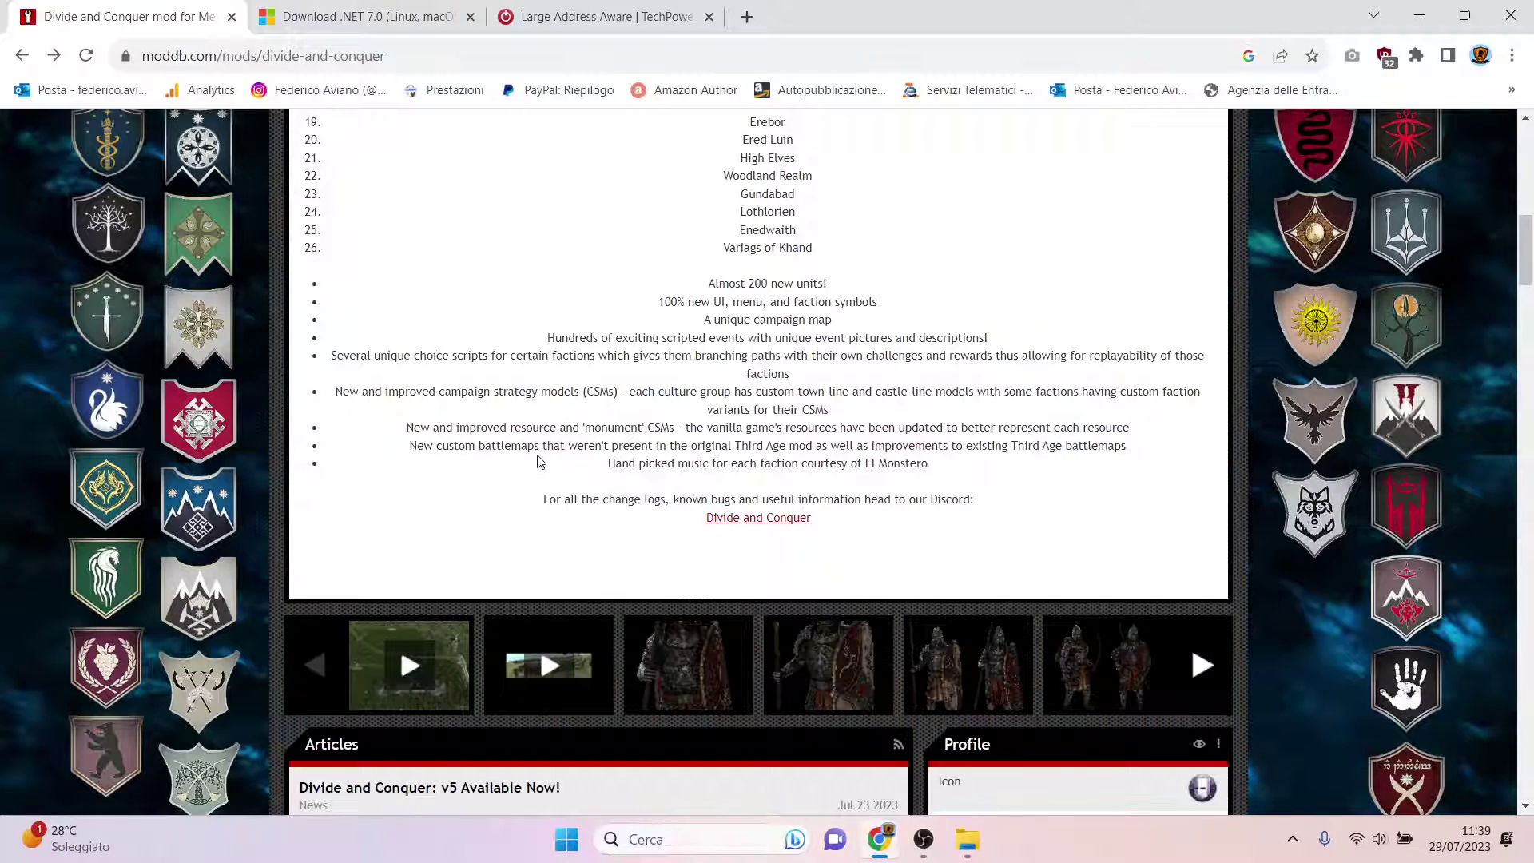
scroll(538, 461, up, 11)
scroll(690, 452, down, 6)
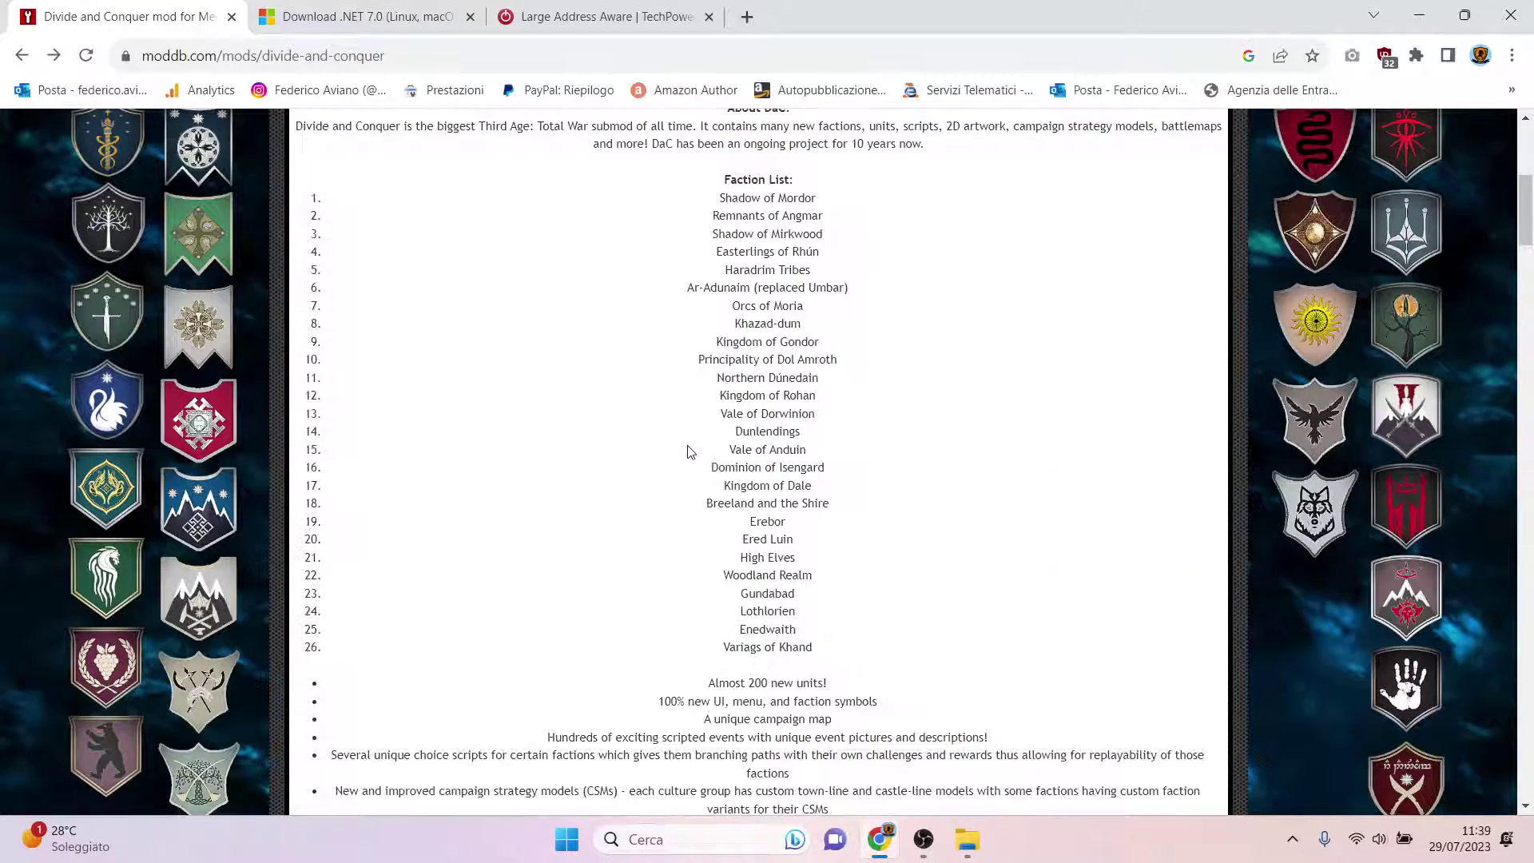
scroll(690, 452, down, 15)
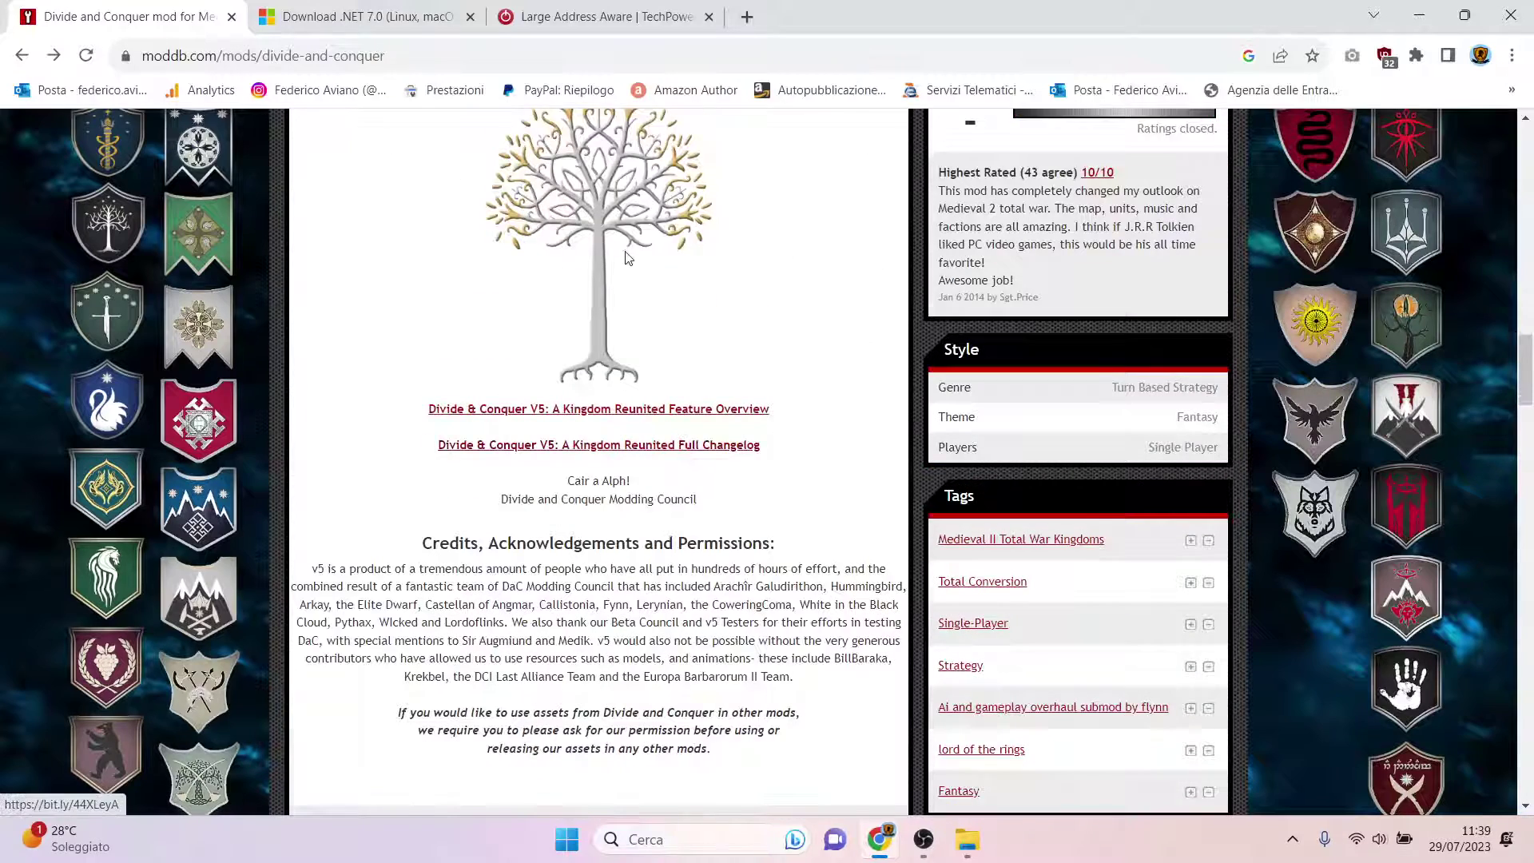
scroll(622, 254, down, 7)
scroll(572, 285, down, 5)
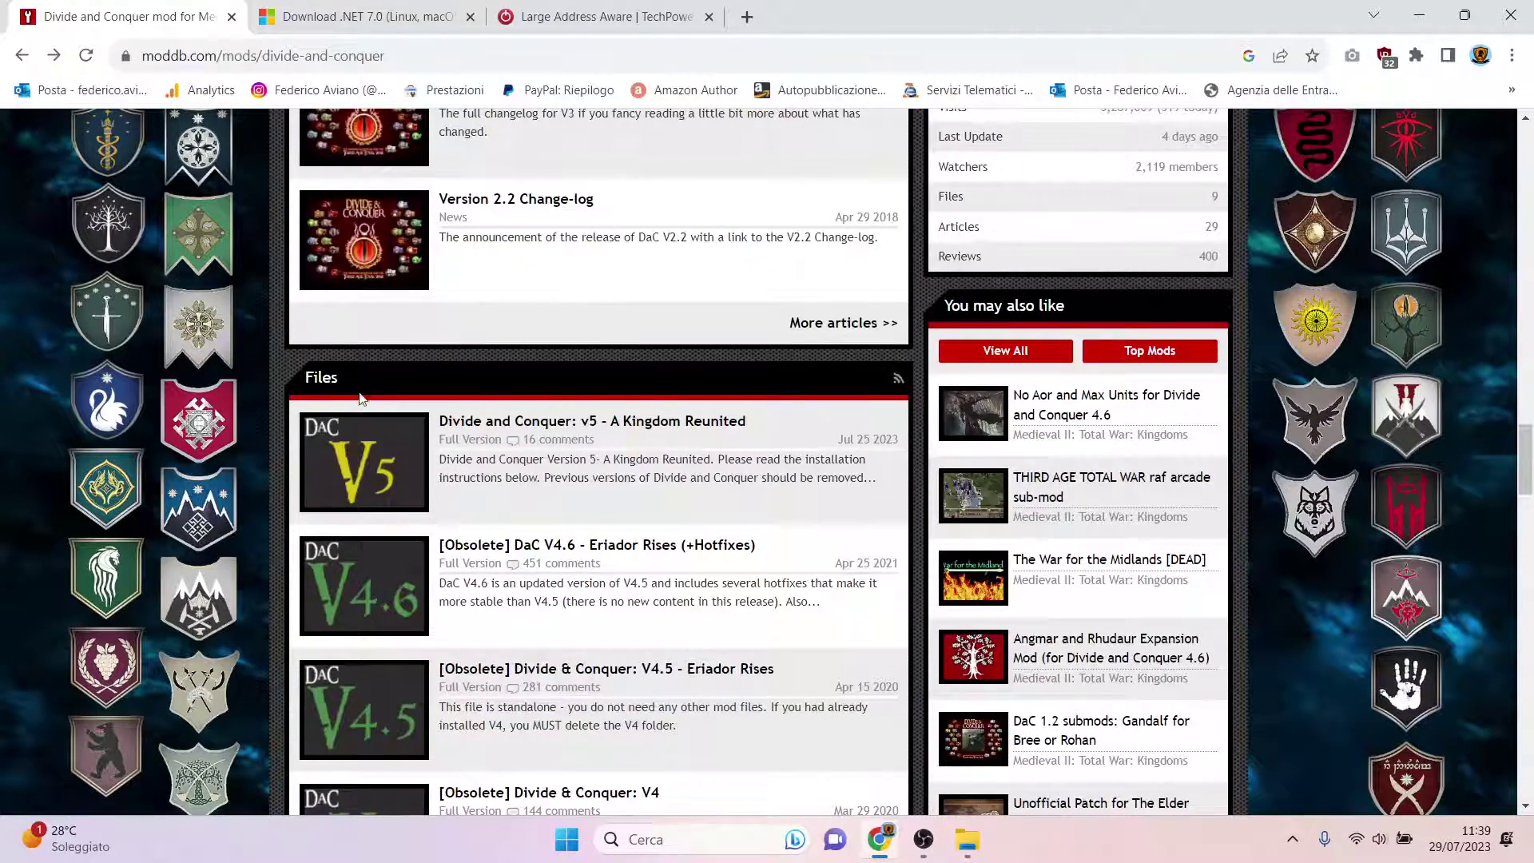
click(532, 425)
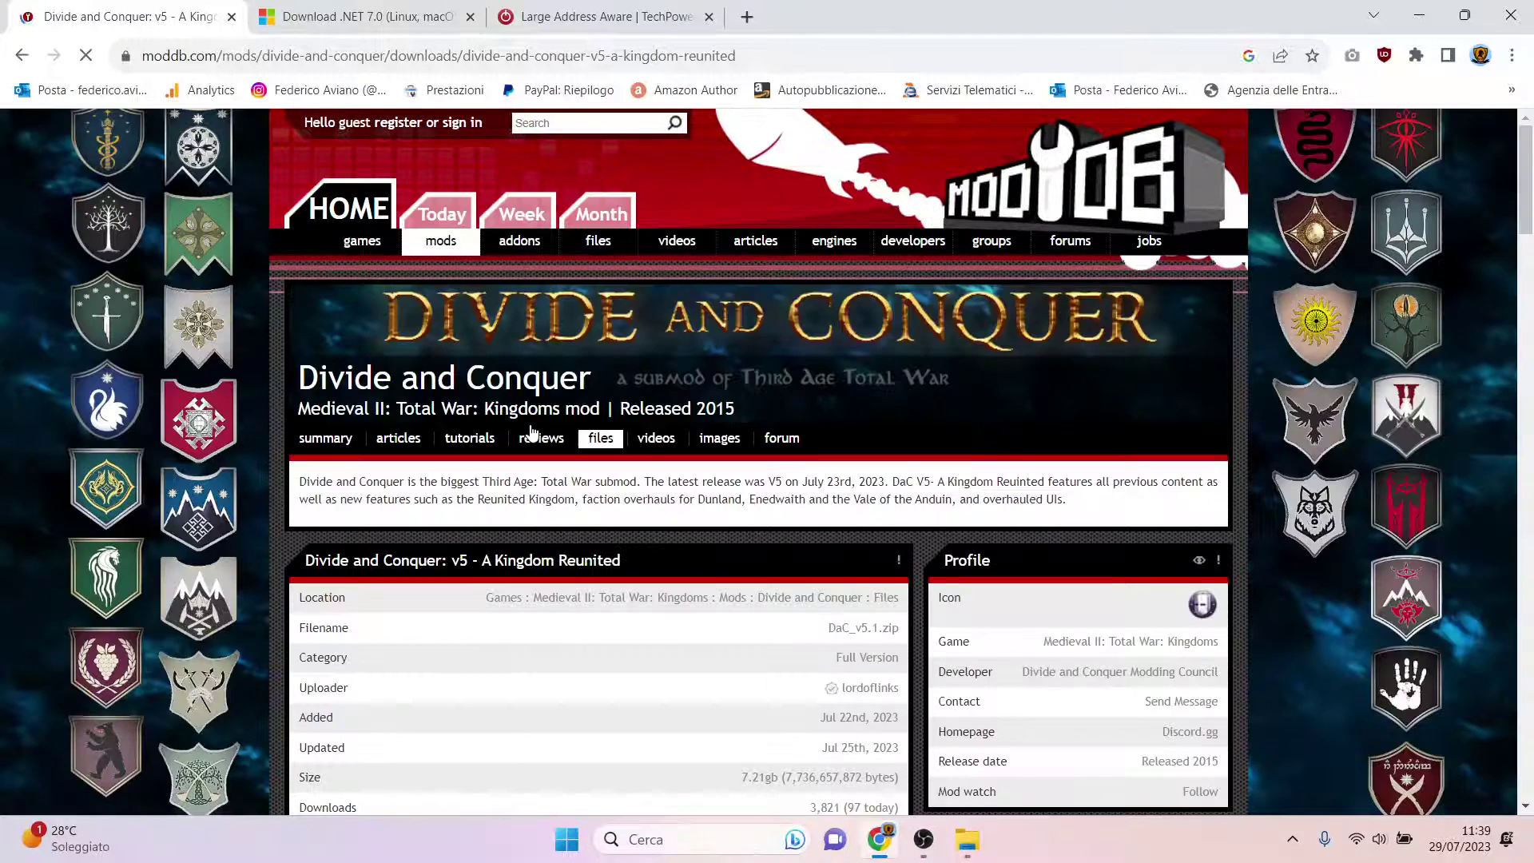
Expand the file description to show the six installation steps and notes.
scroll(531, 433, down, 4)
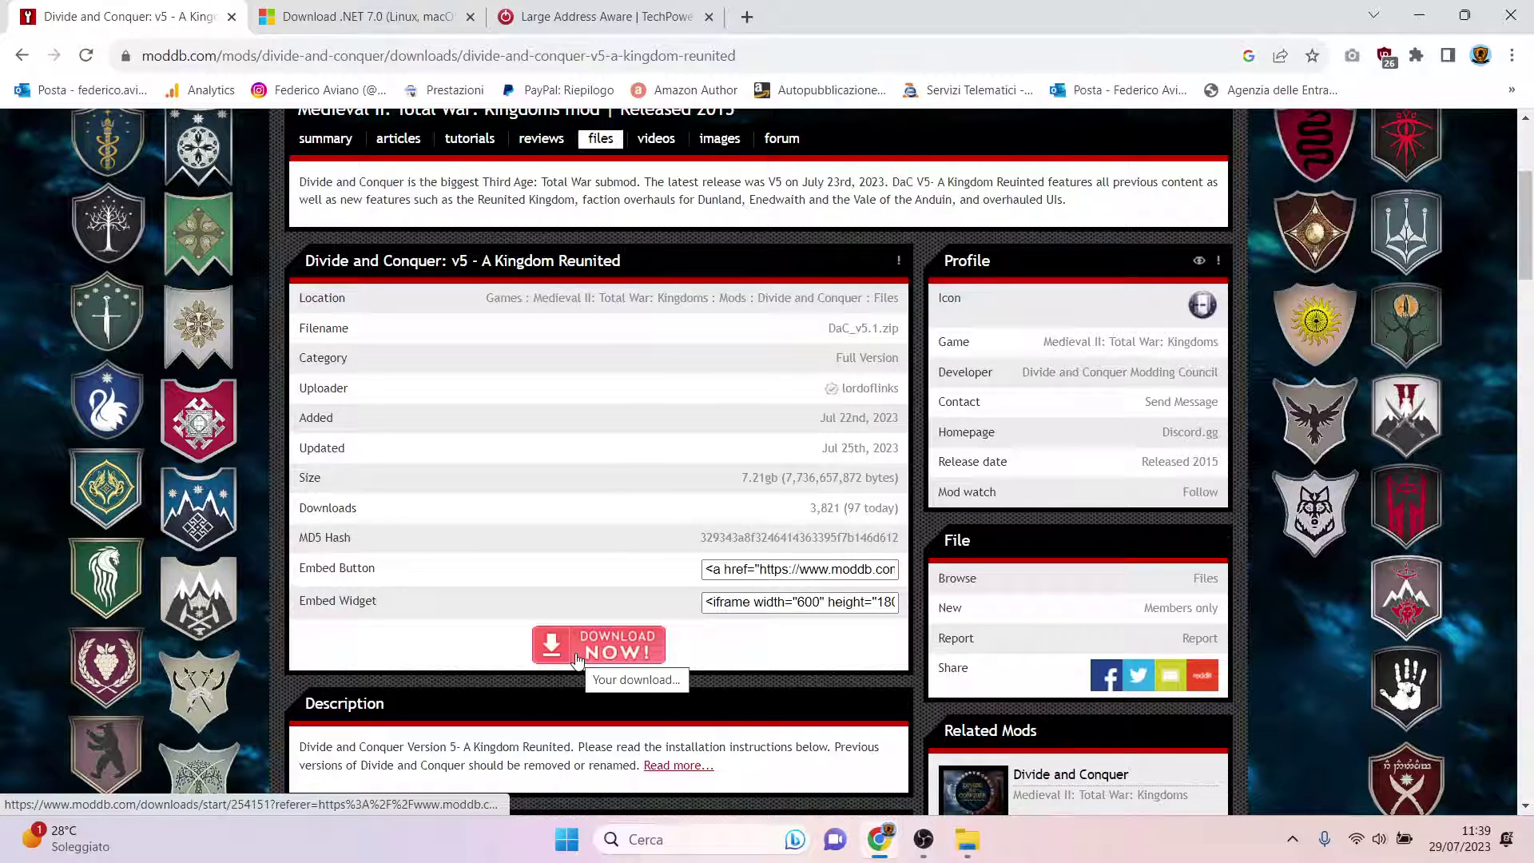
scroll(624, 516, down, 6)
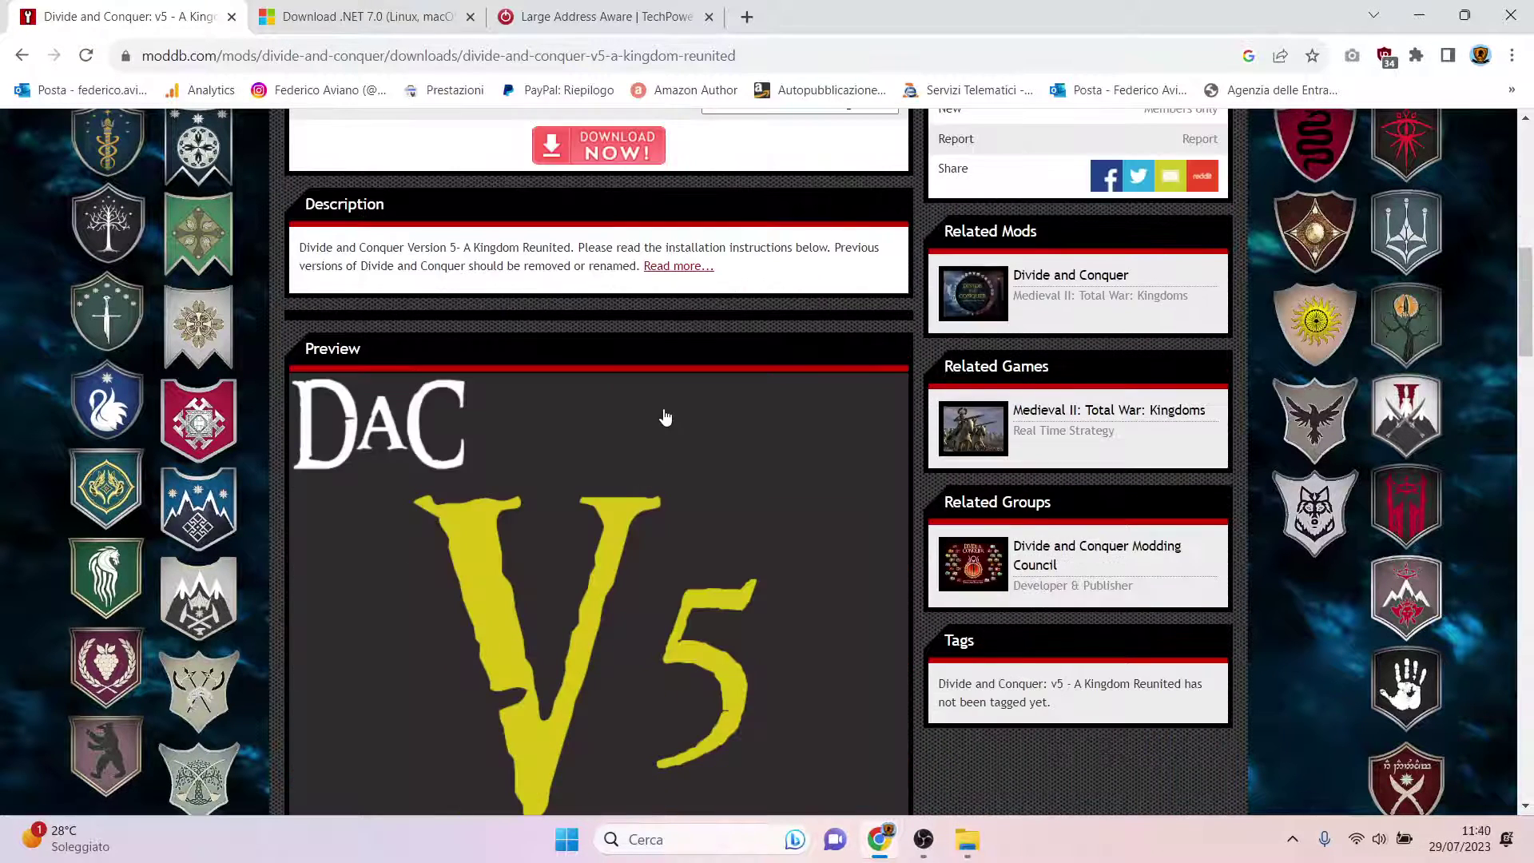
click(675, 266)
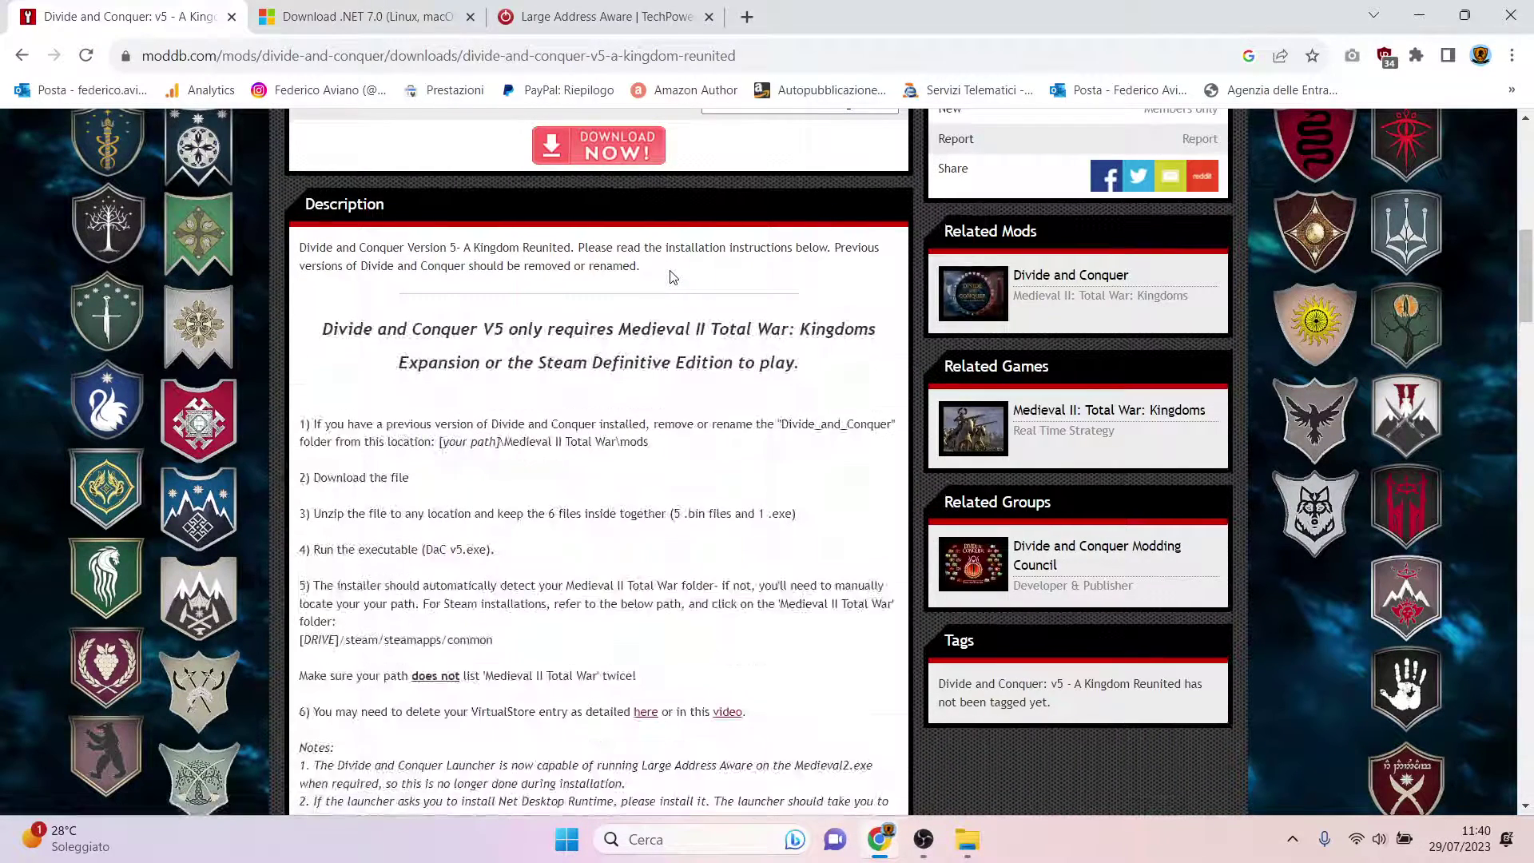
scroll(674, 295, down, 1)
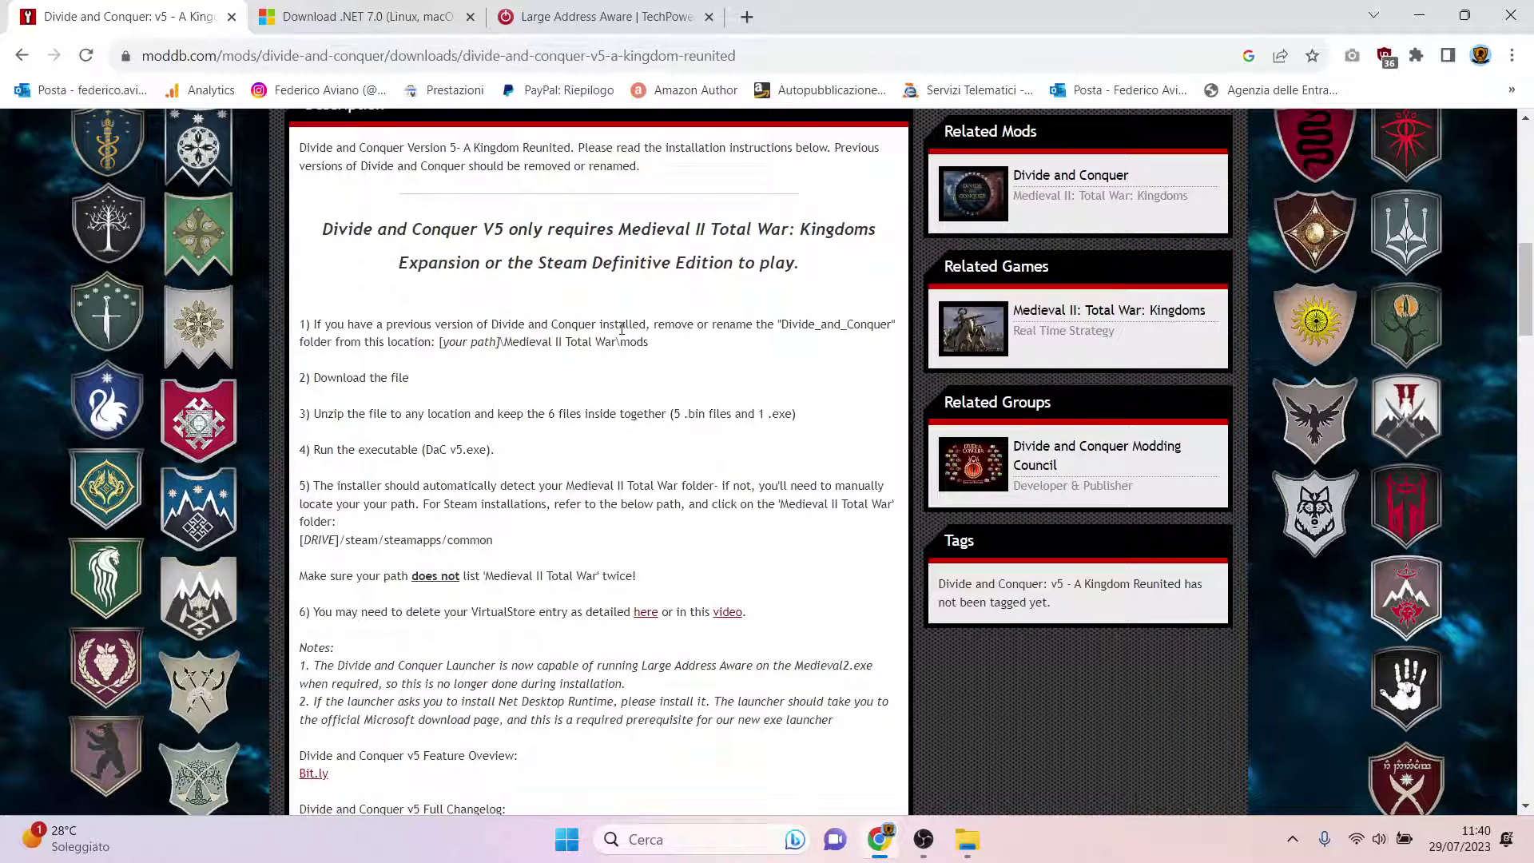
scroll(621, 353, down, 1)
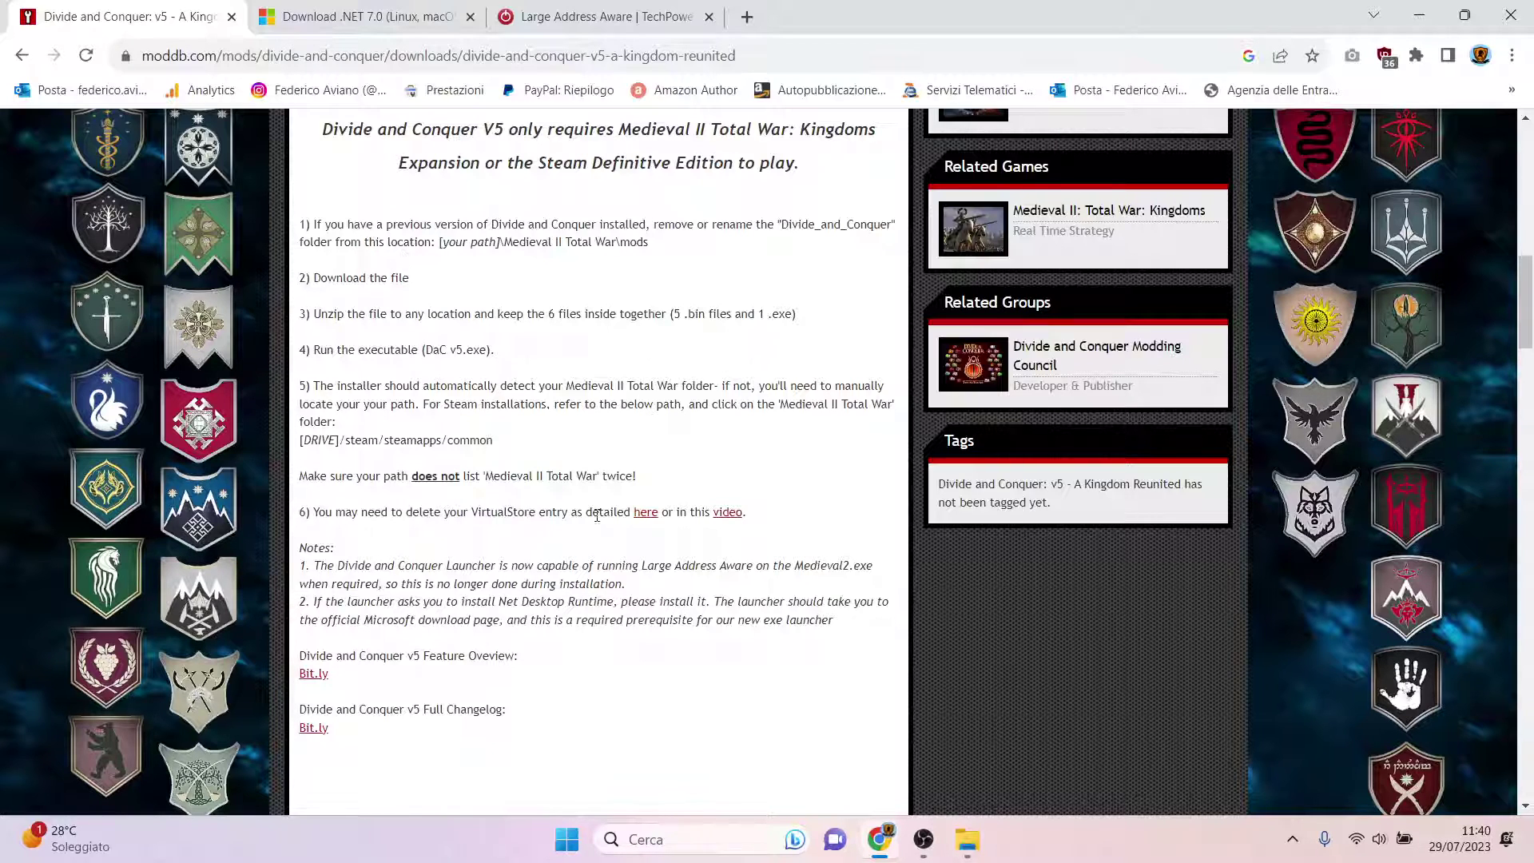
Check step 3's unzip instruction on the ModDB page.
mouse_move(967, 839)
click(1086, 751)
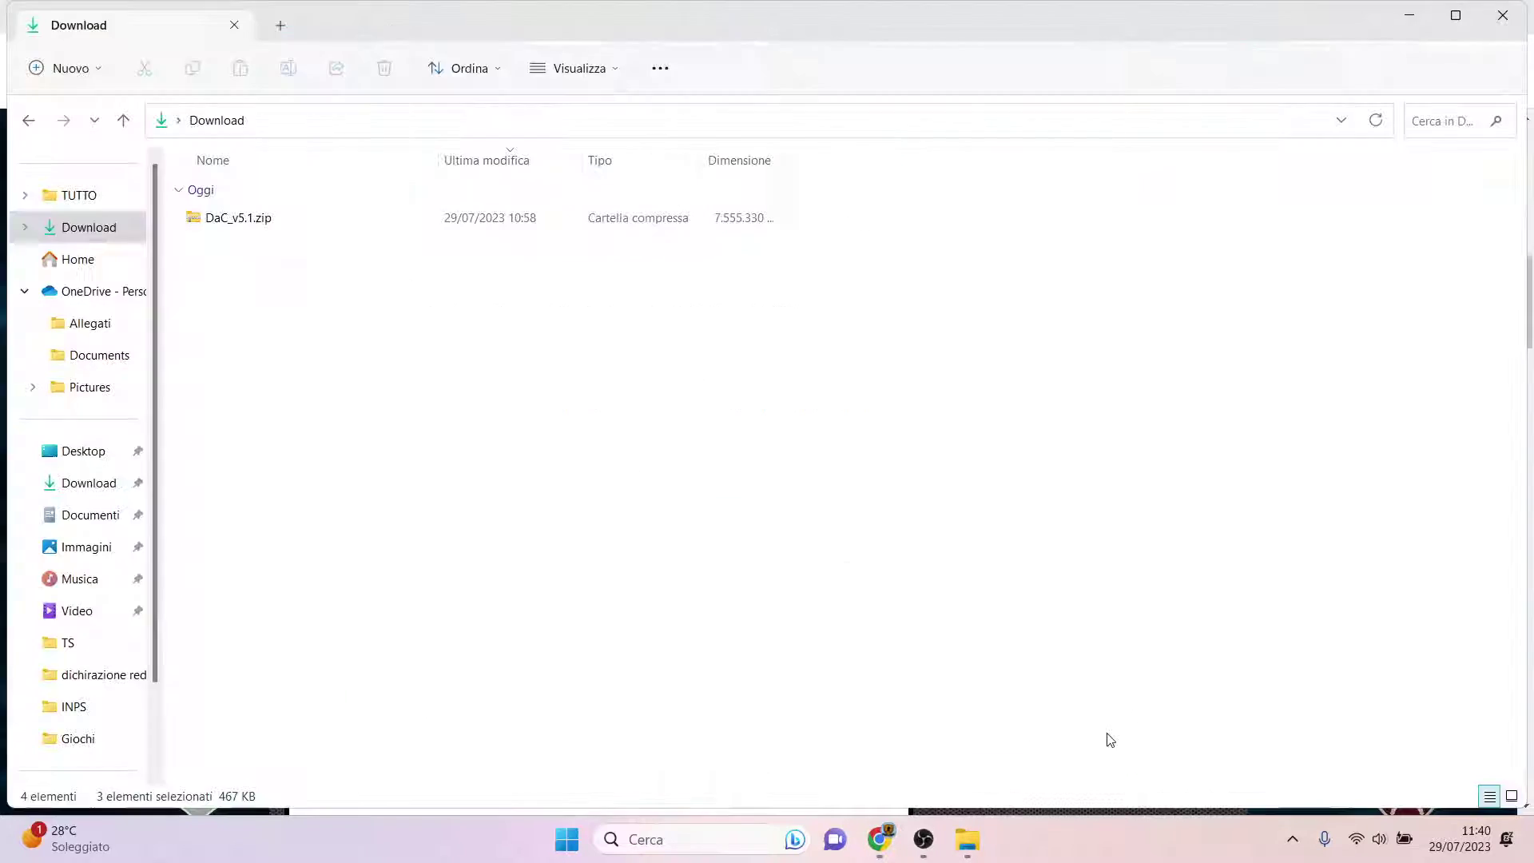
click(879, 839)
drag(315, 316, 496, 316)
click(496, 316)
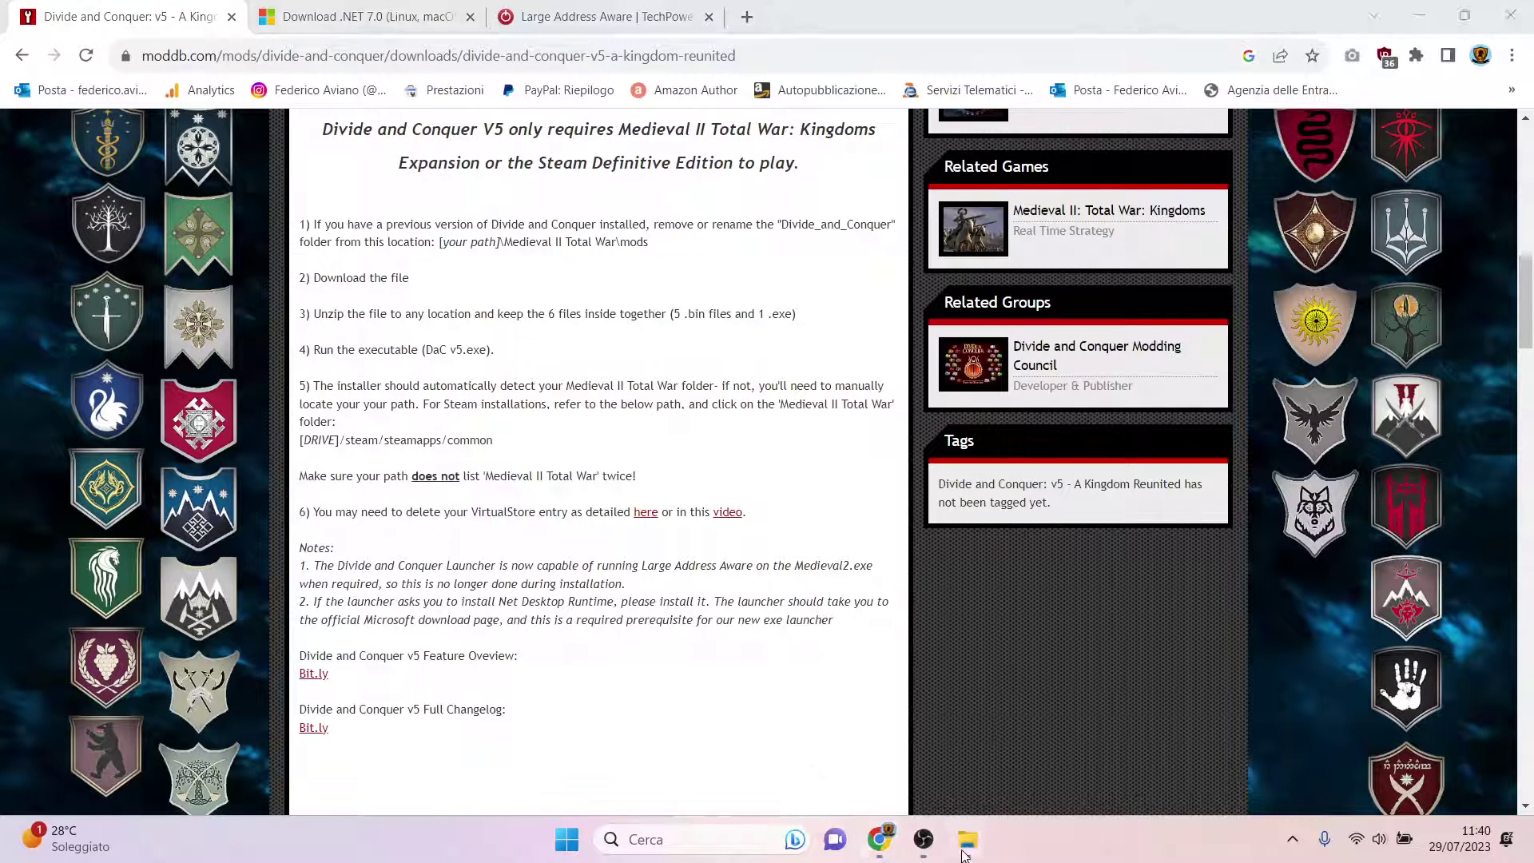
Open DaC_v5.1.zip from the Download folder with 'Apri con > Gestione archivi WinRAR'.
mouse_move(972, 847)
click(1112, 766)
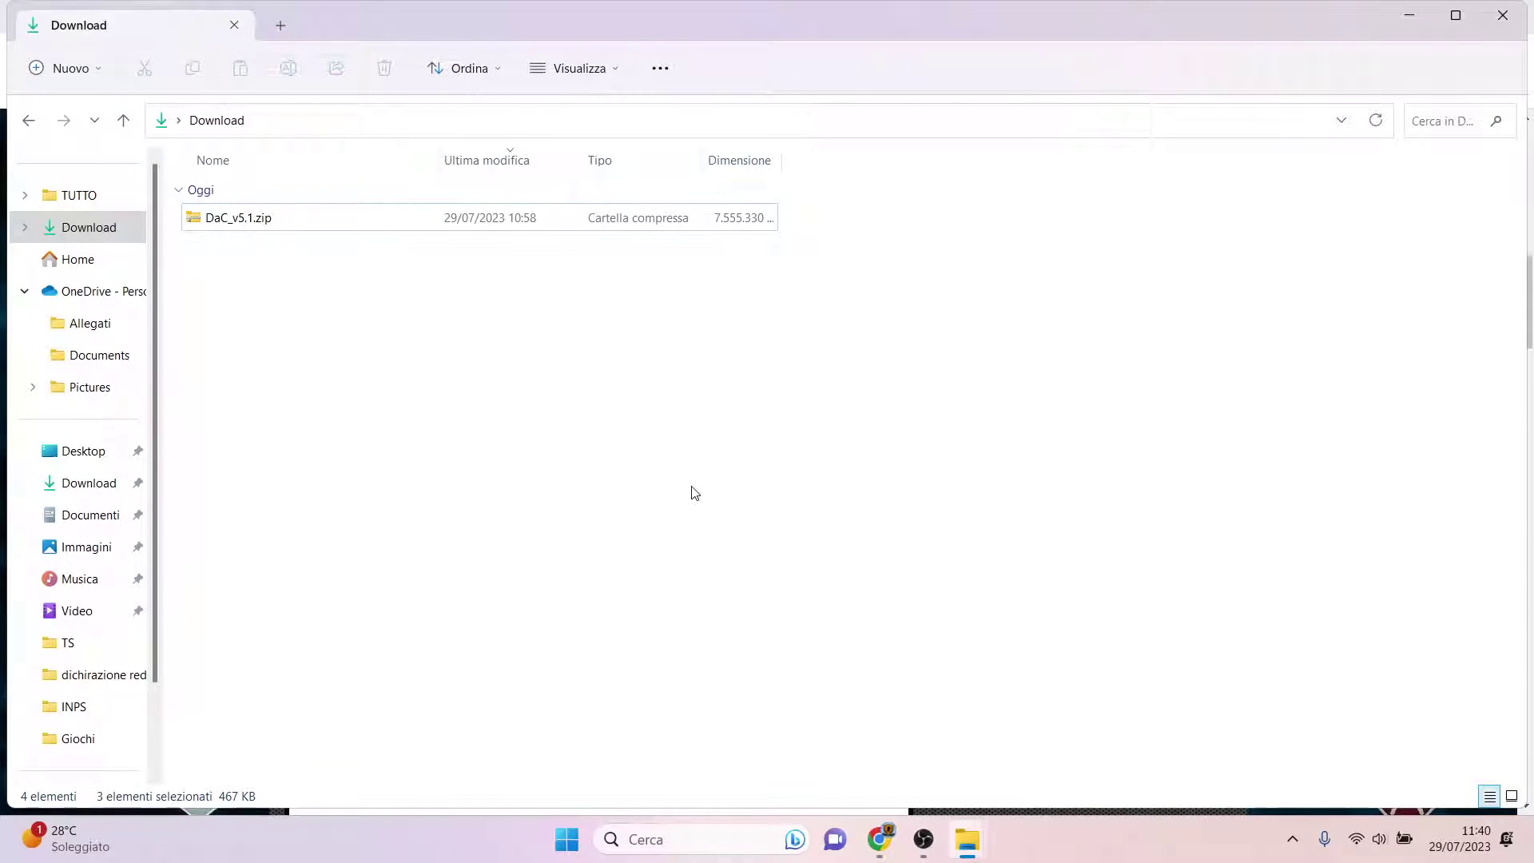
click(538, 227)
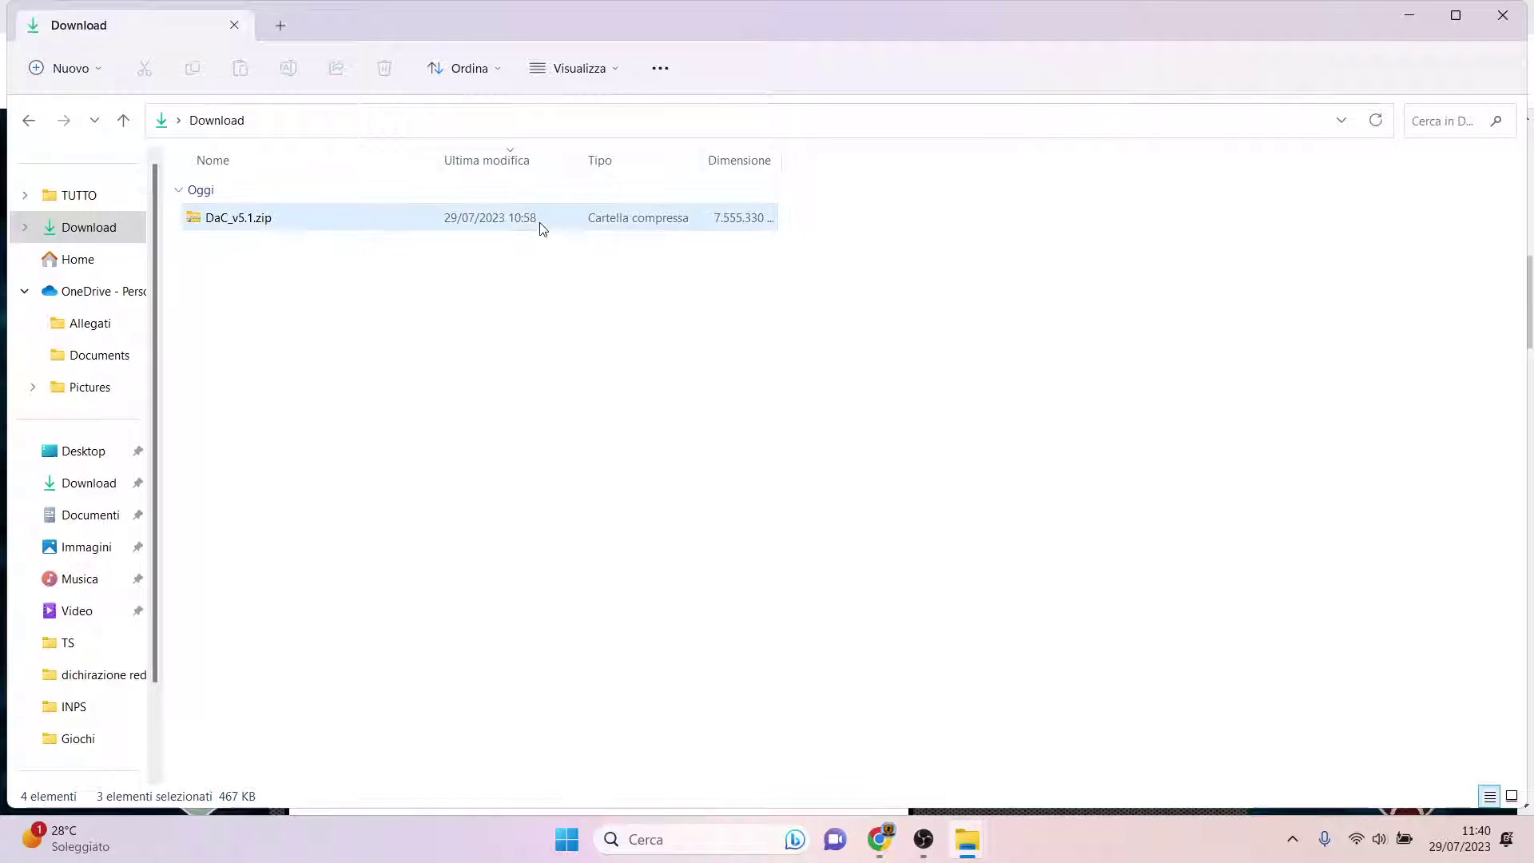
right_click(540, 228)
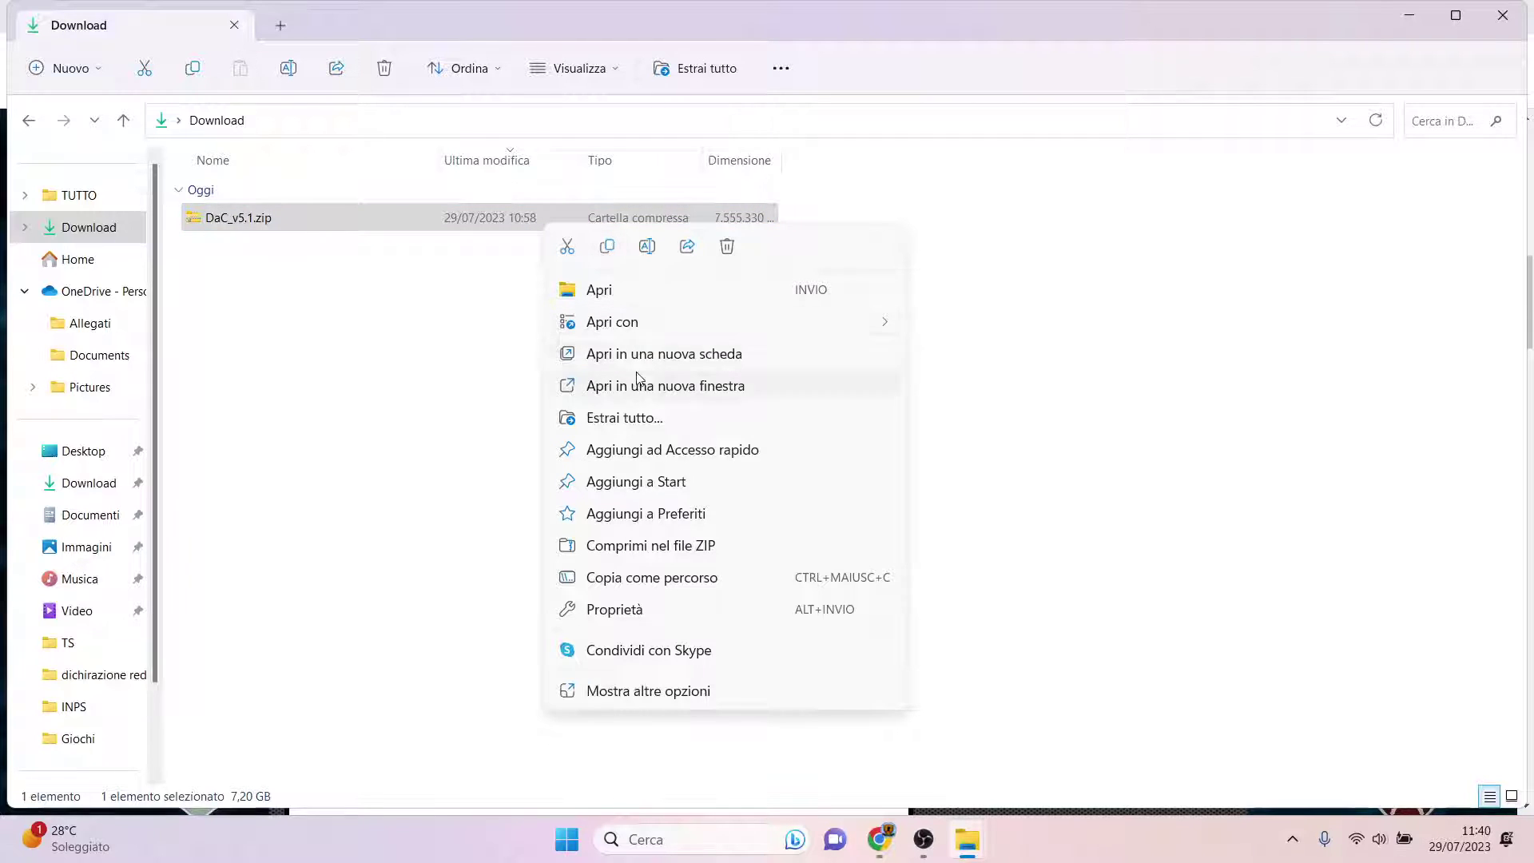
mouse_move(614, 336)
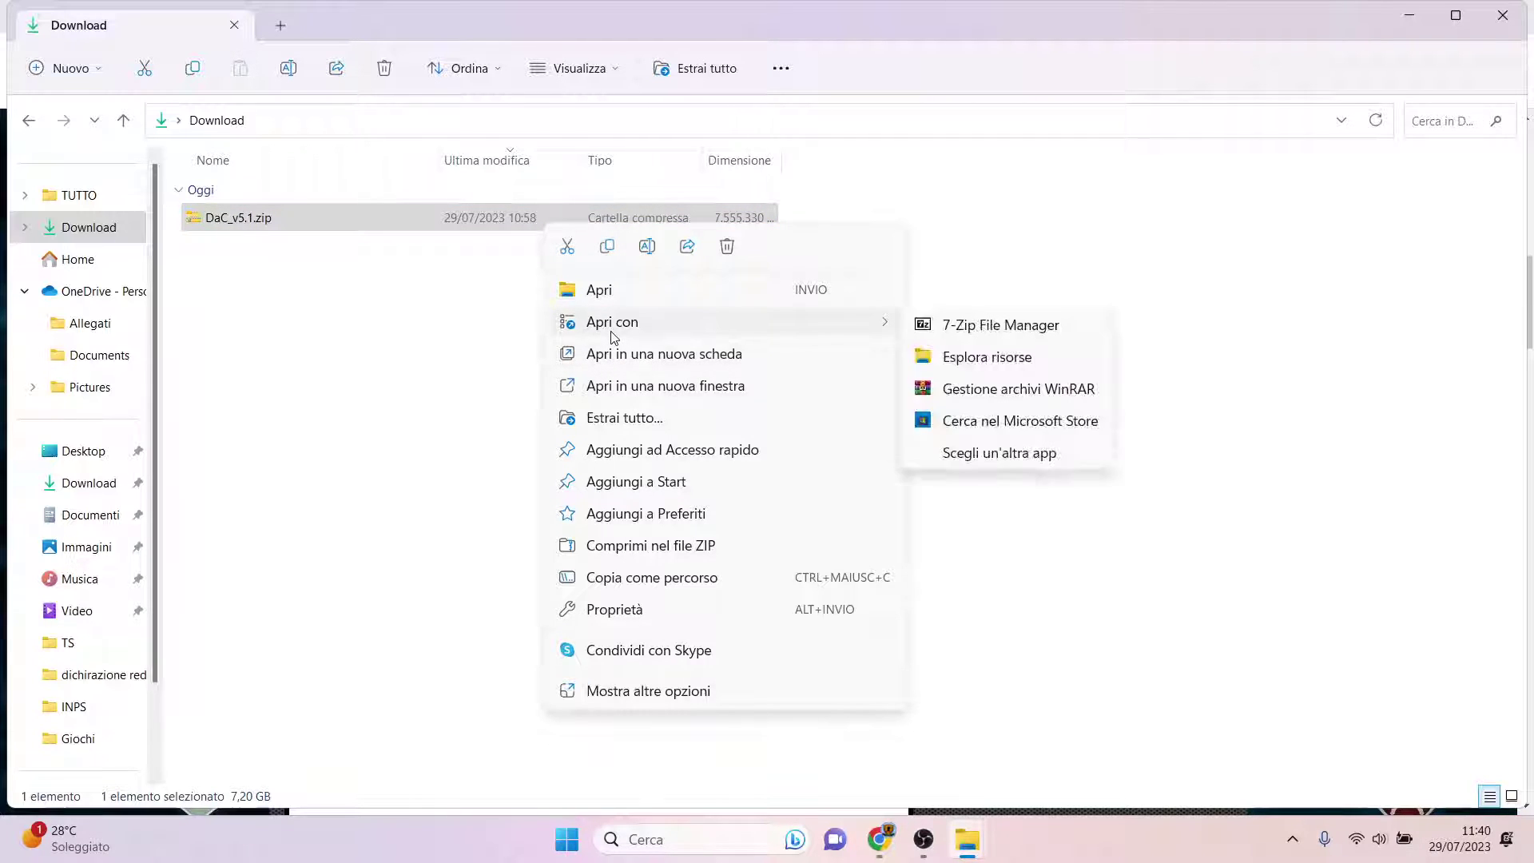
click(1023, 392)
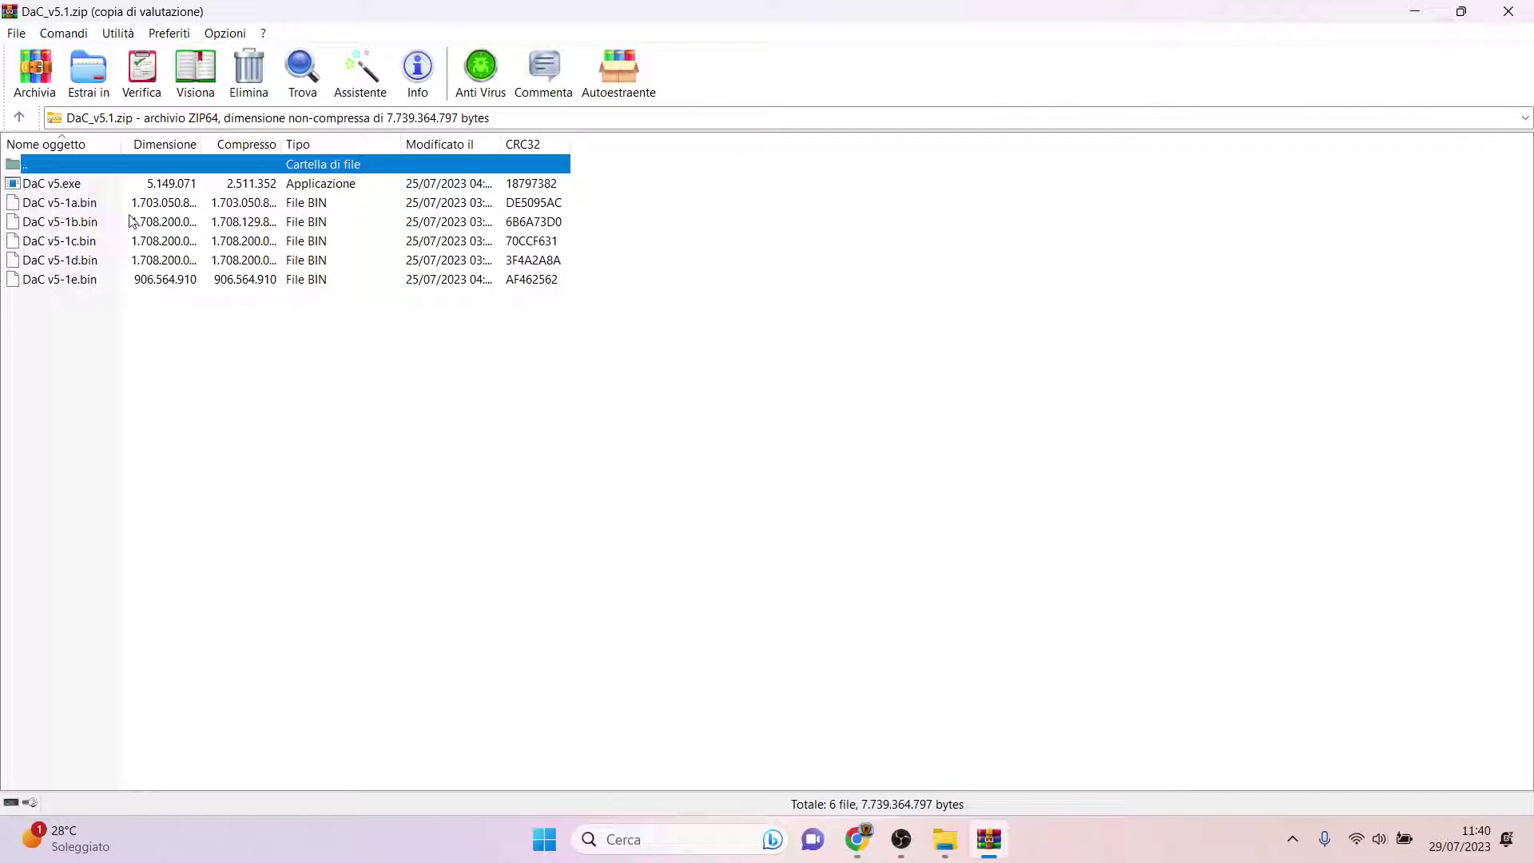
Dismiss the licence prompt, select the six archive files, then review and cancel extraction settings.
click(914, 334)
key(ctrl+a)
ctrl+click(170, 162)
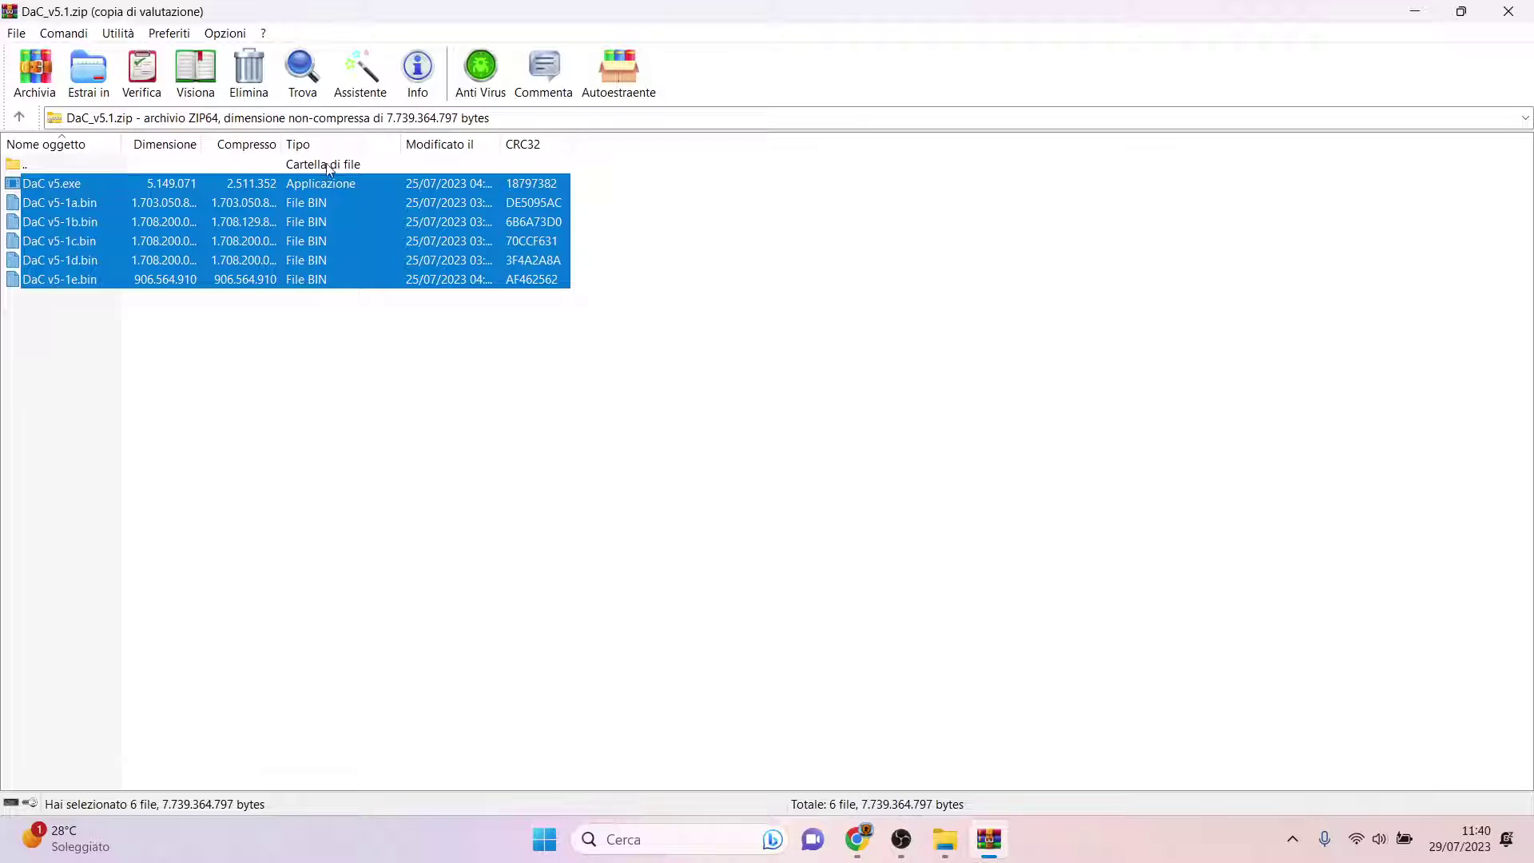
click(97, 80)
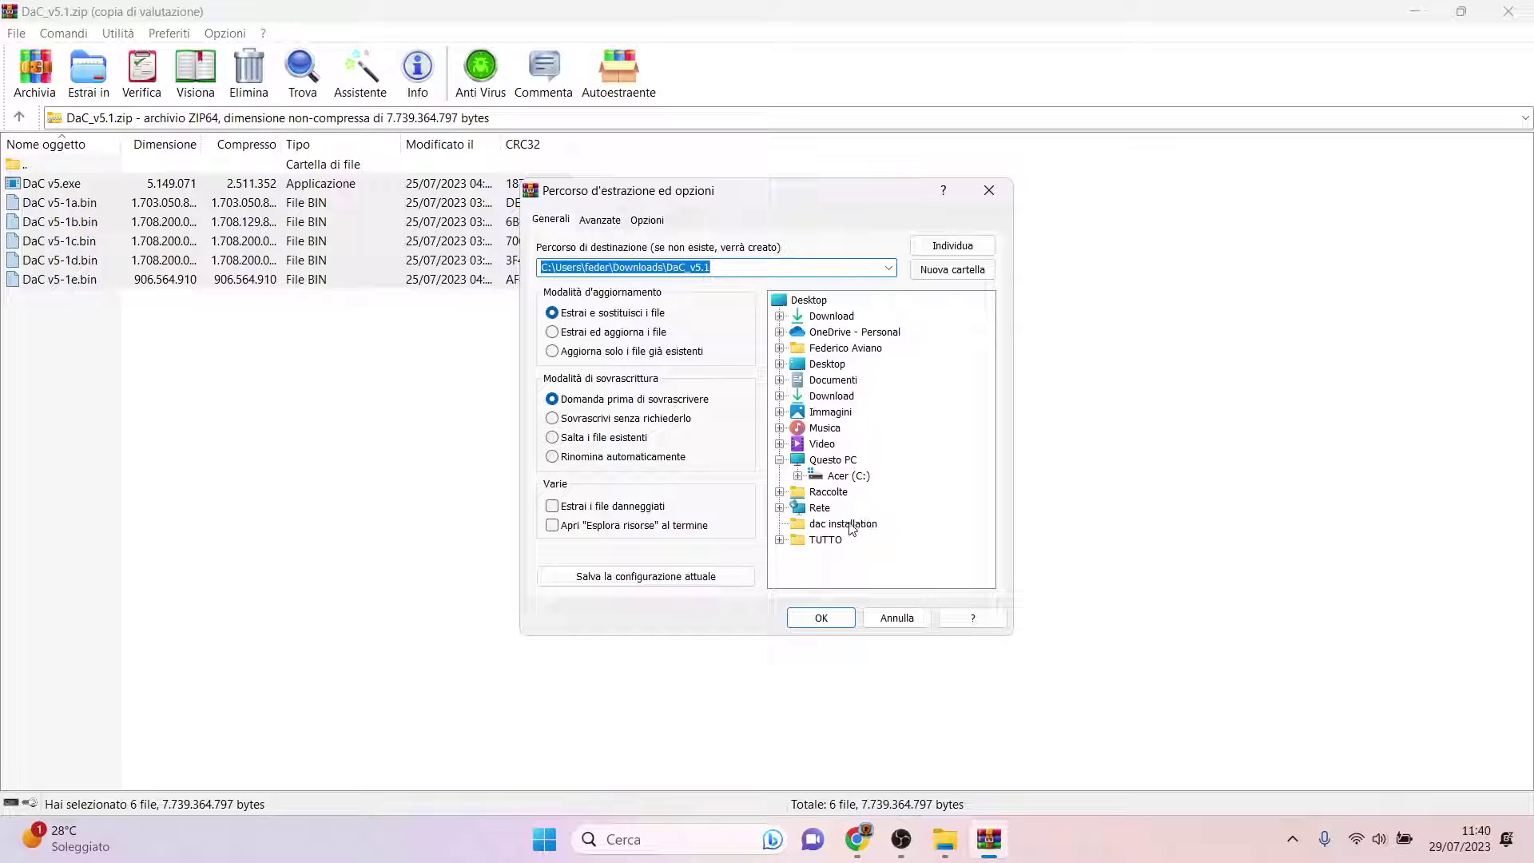
click(908, 619)
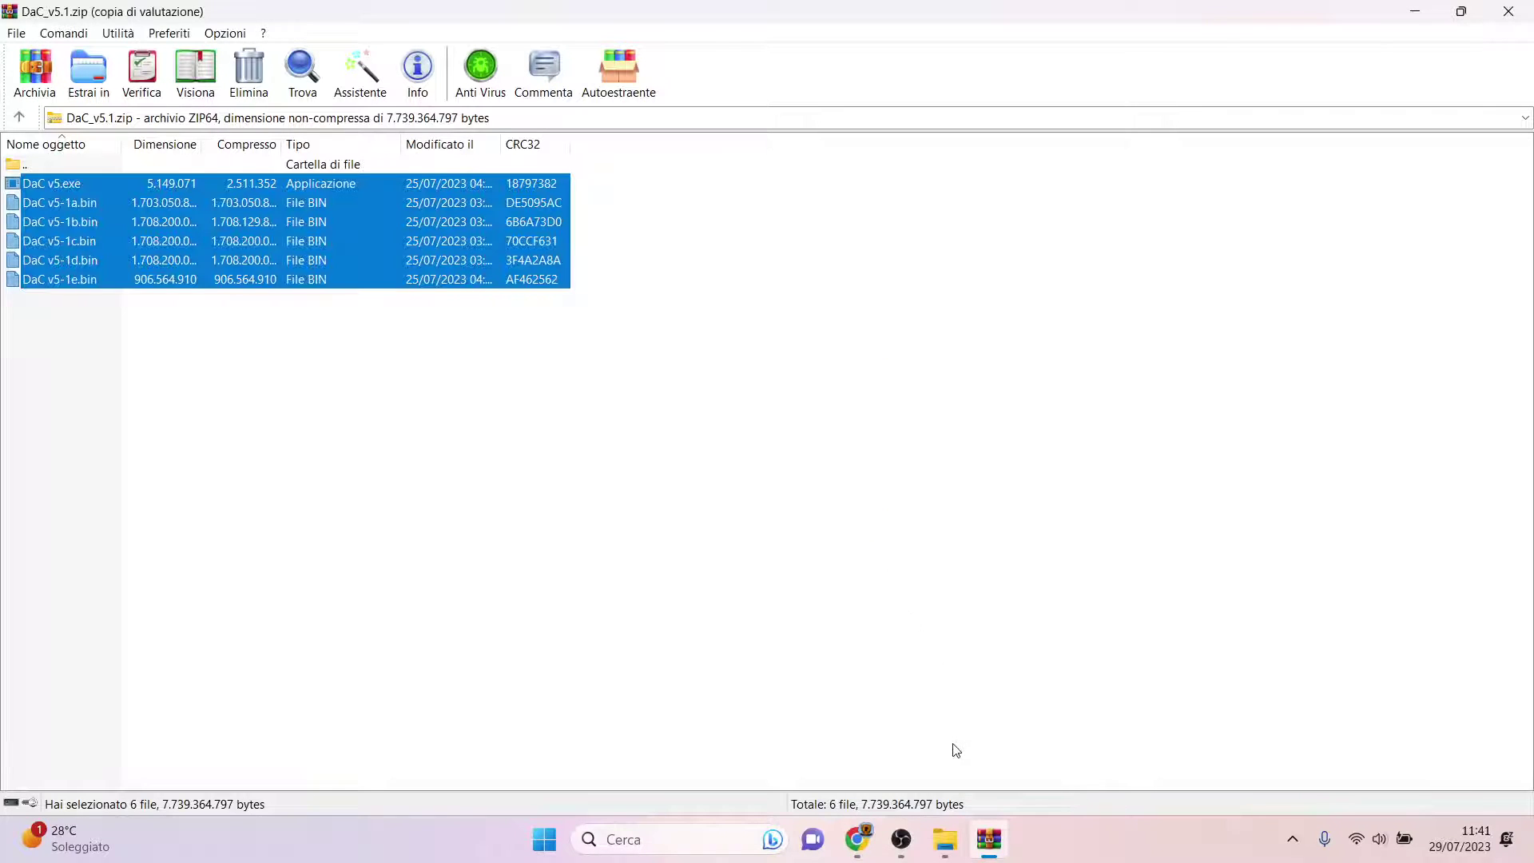
click(945, 839)
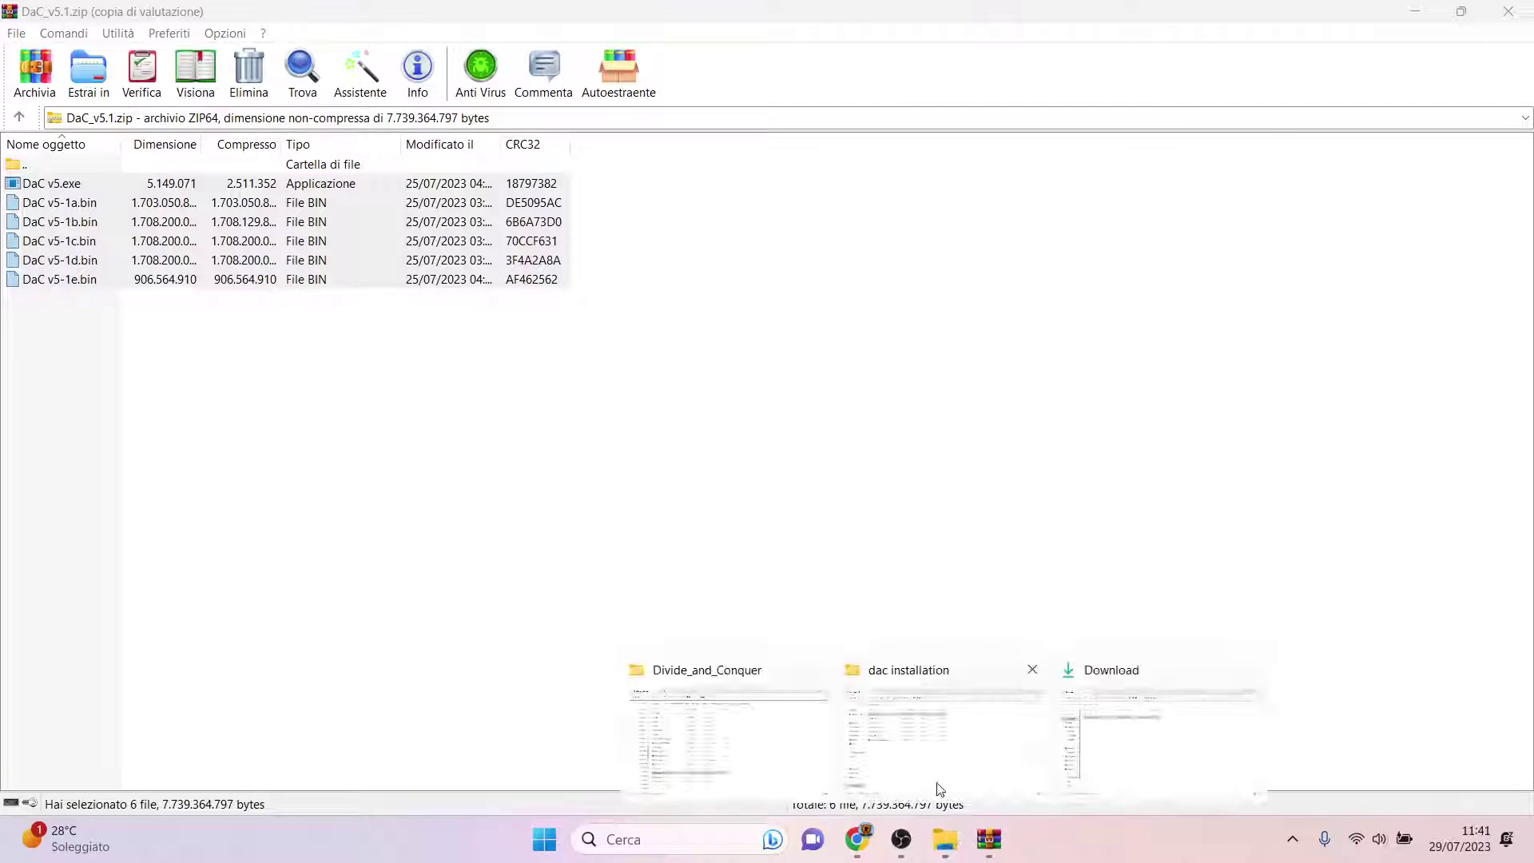
Read step 4 about running the executable on the download page.
click(999, 723)
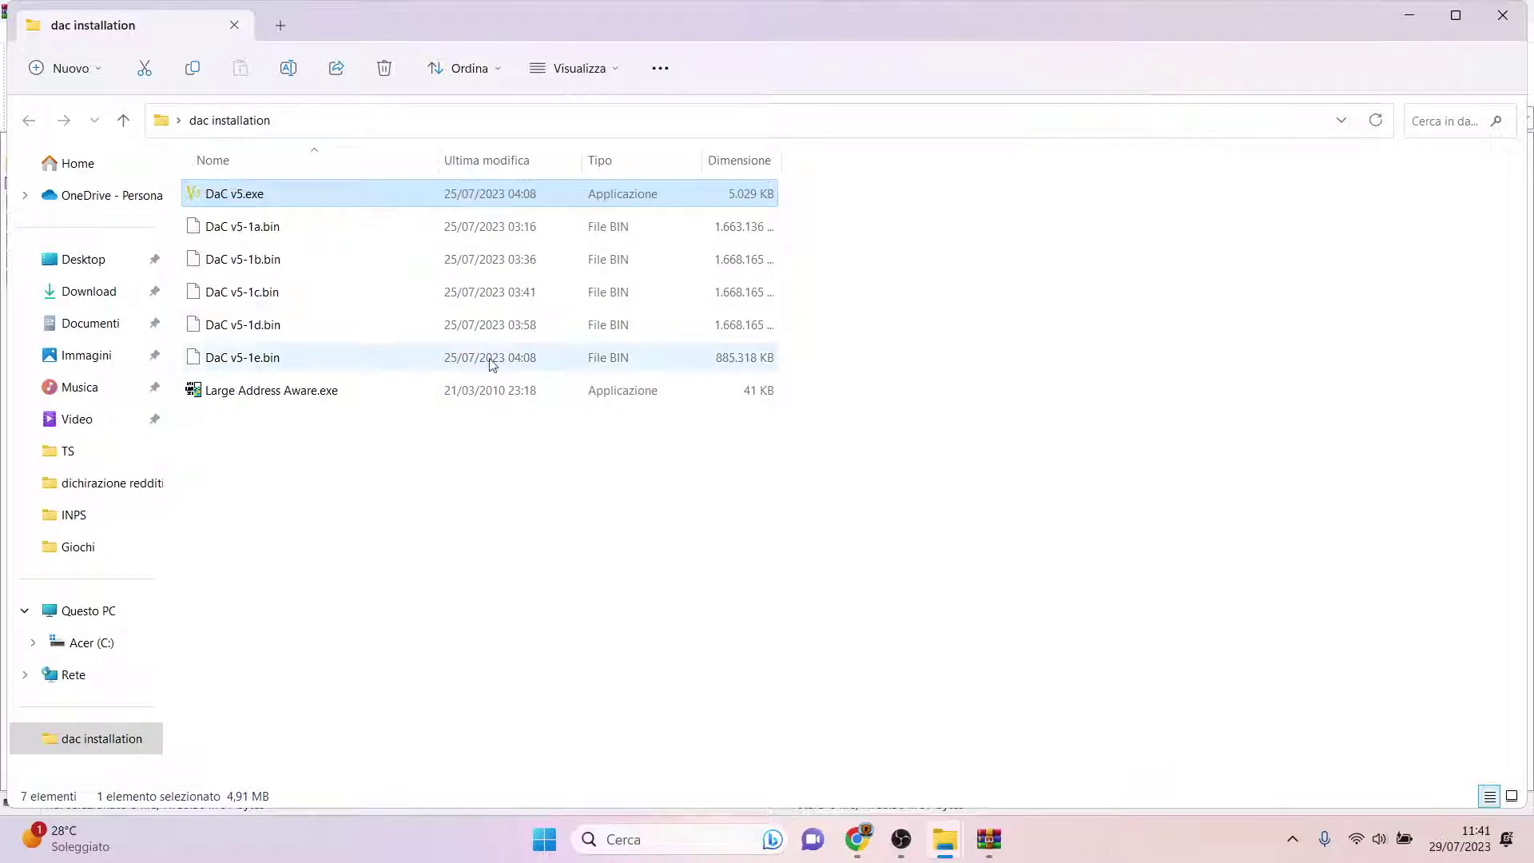
click(532, 515)
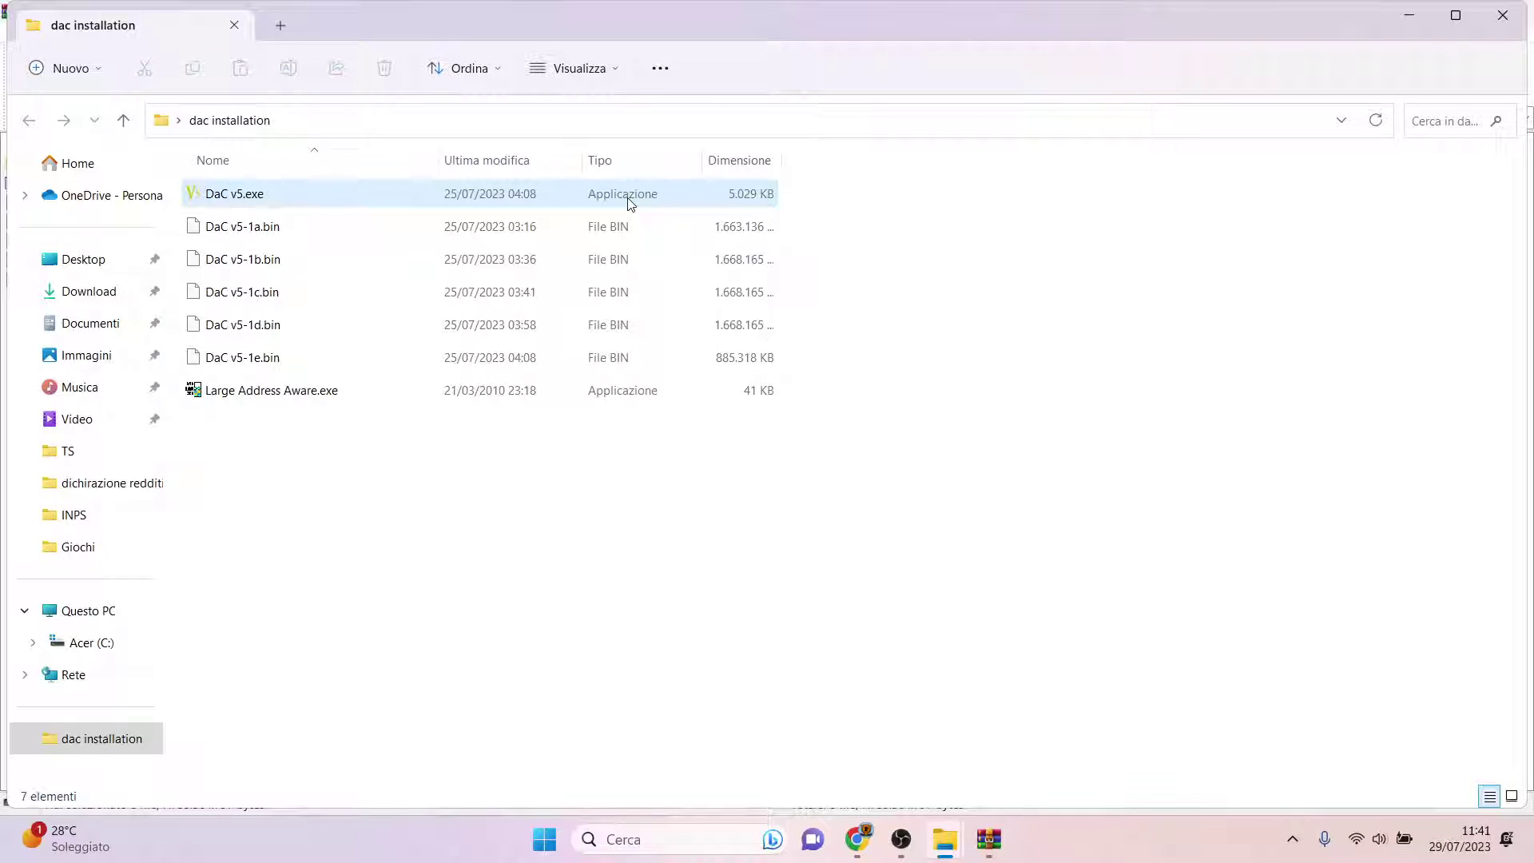
mouse_move(856, 839)
click(856, 739)
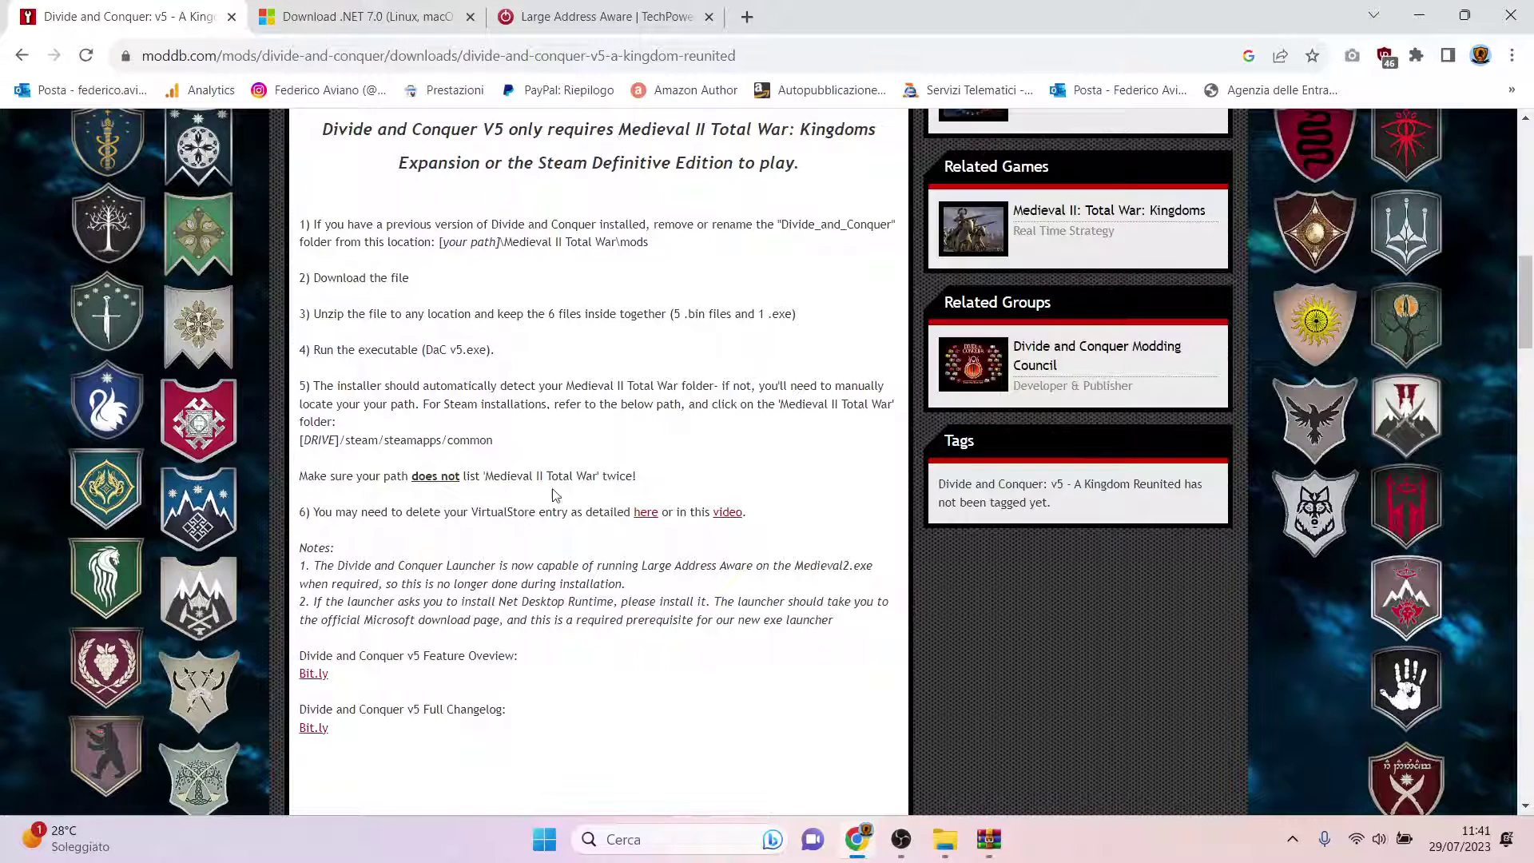
drag(314, 350, 533, 358)
click(533, 357)
Launch DaC v5.exe from the dac installation folder and pass the Welcome page.
click(858, 838)
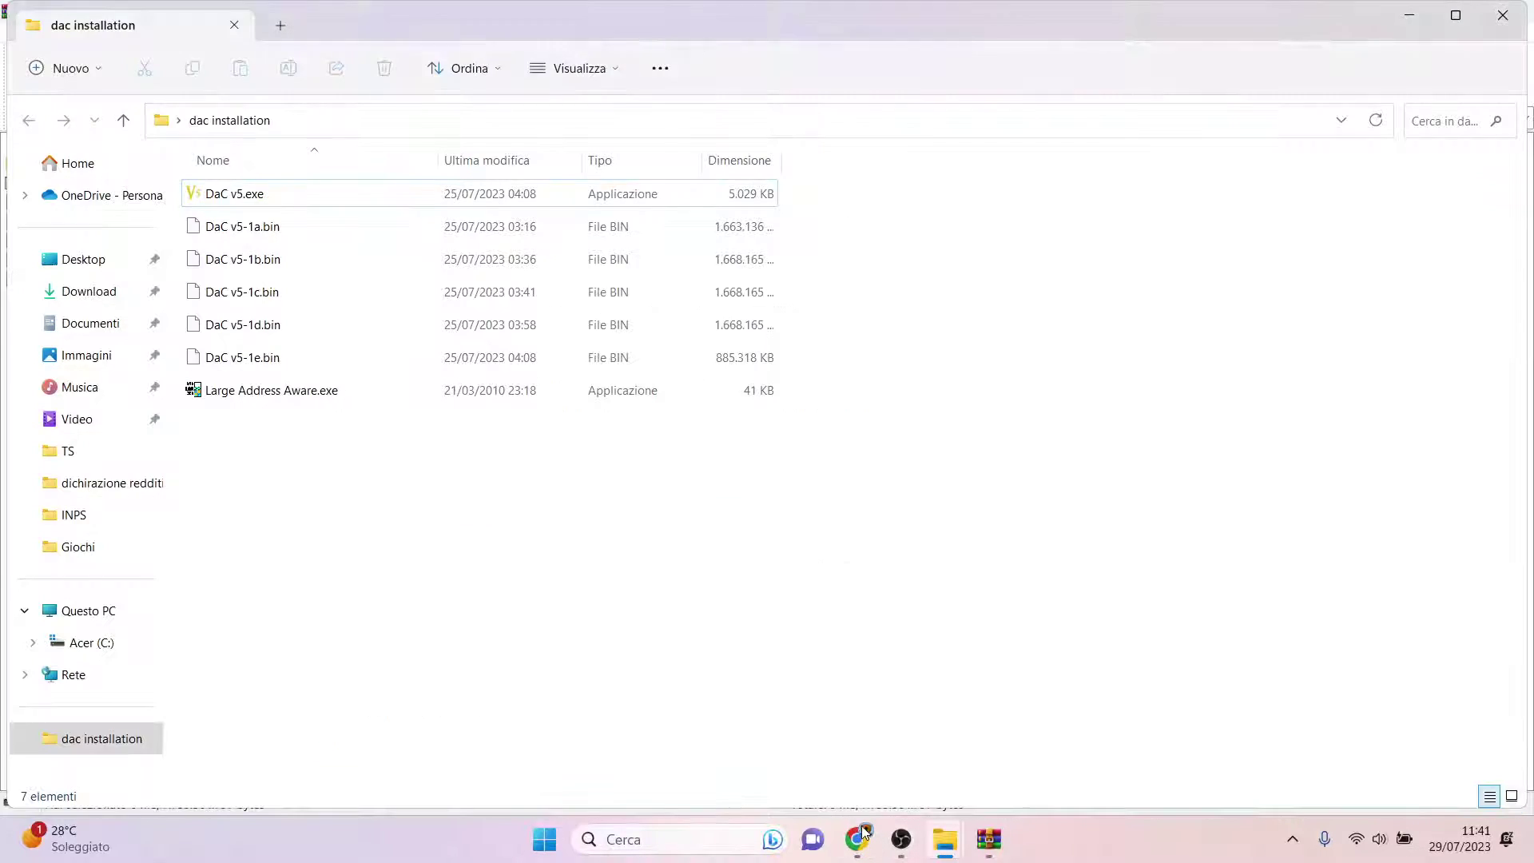
double_click(378, 205)
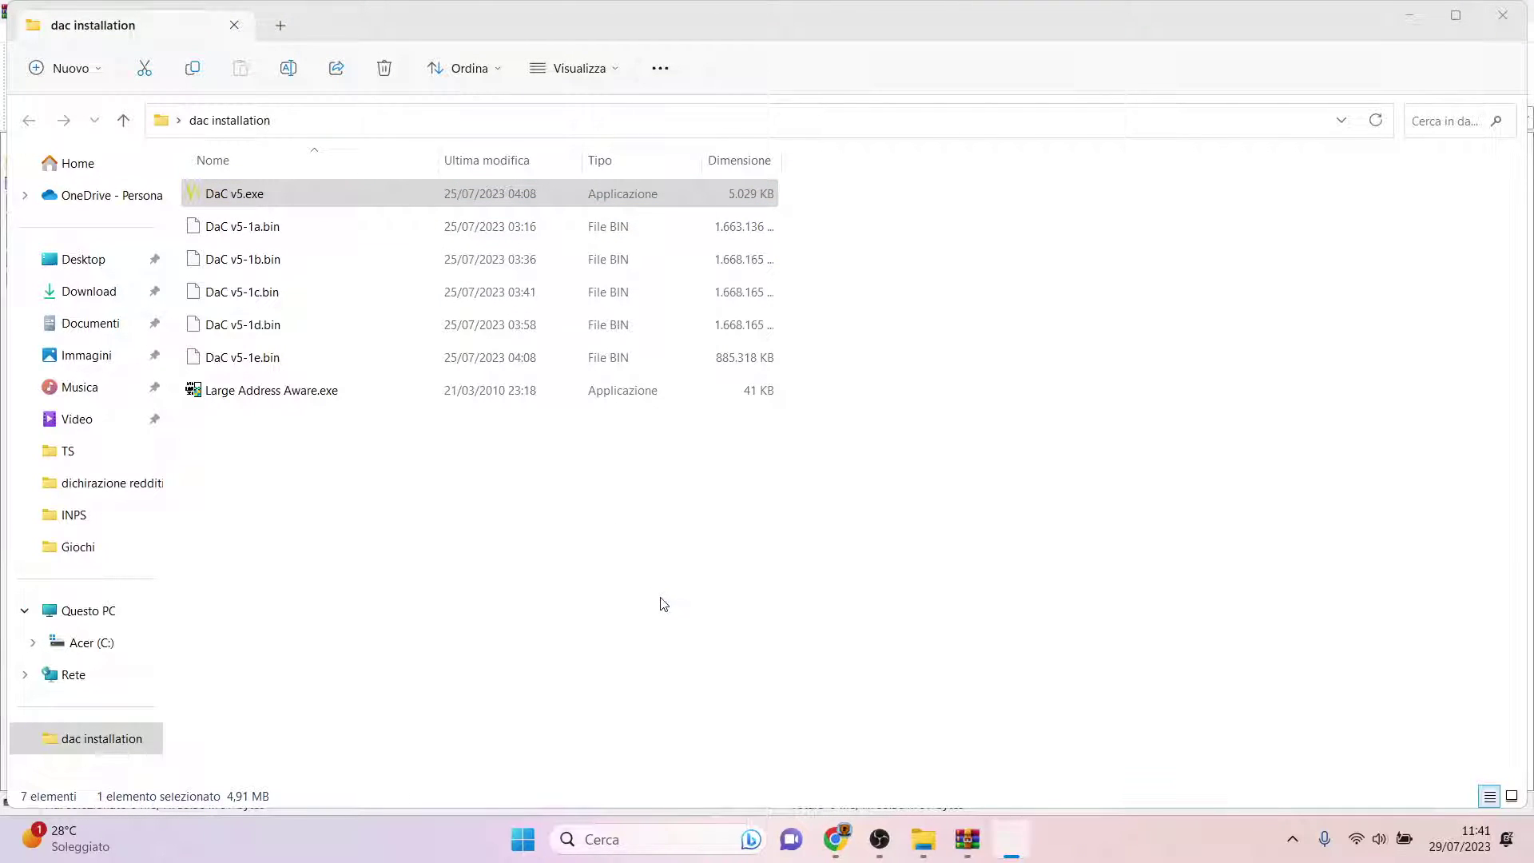
click(933, 623)
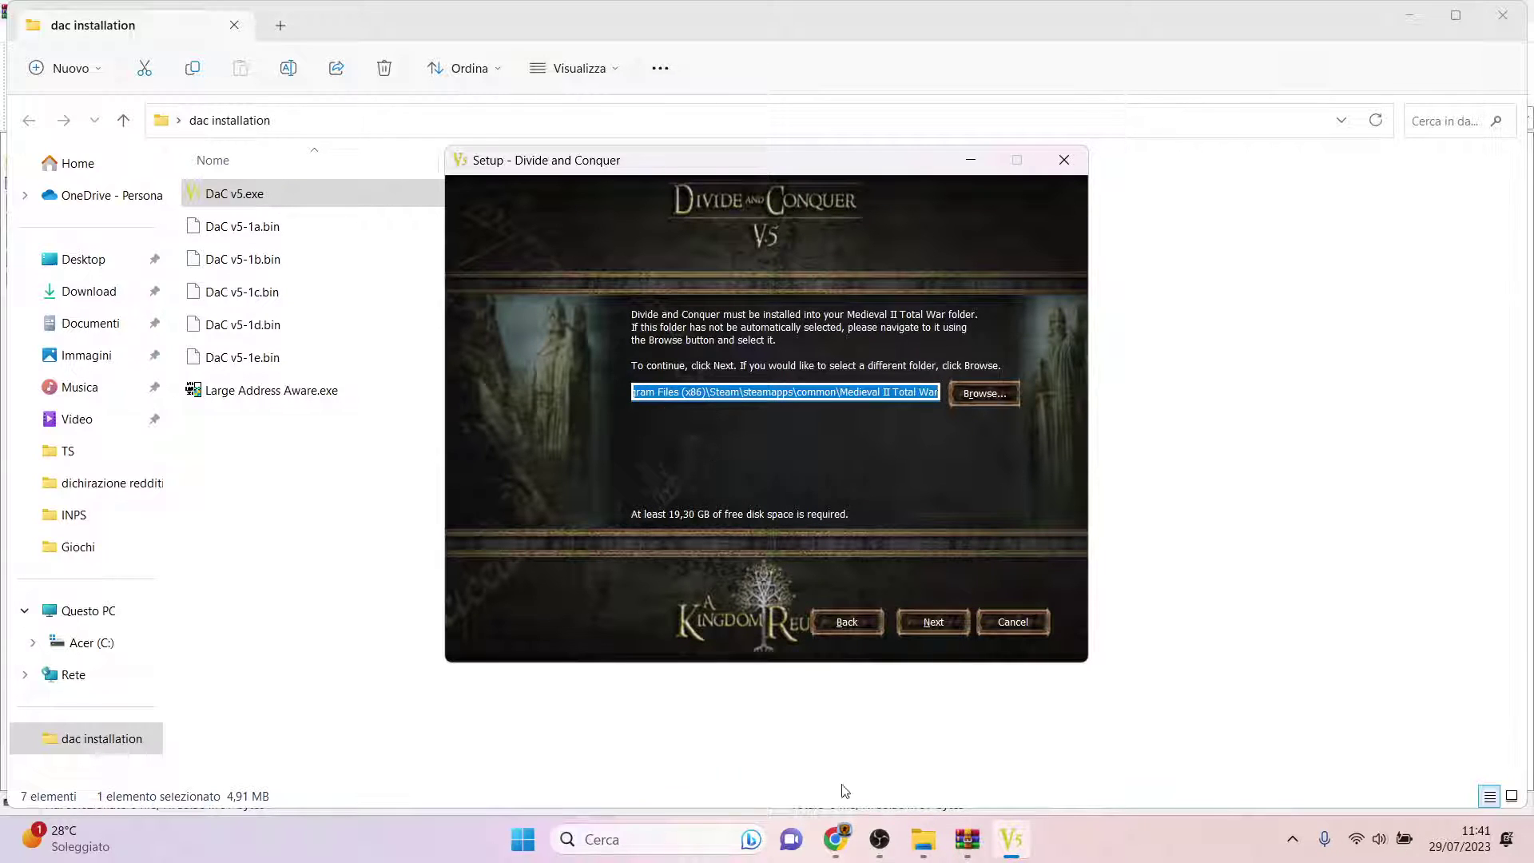
Bring the ModDB page forward and highlight step 5 on automatic folder detection.
click(835, 839)
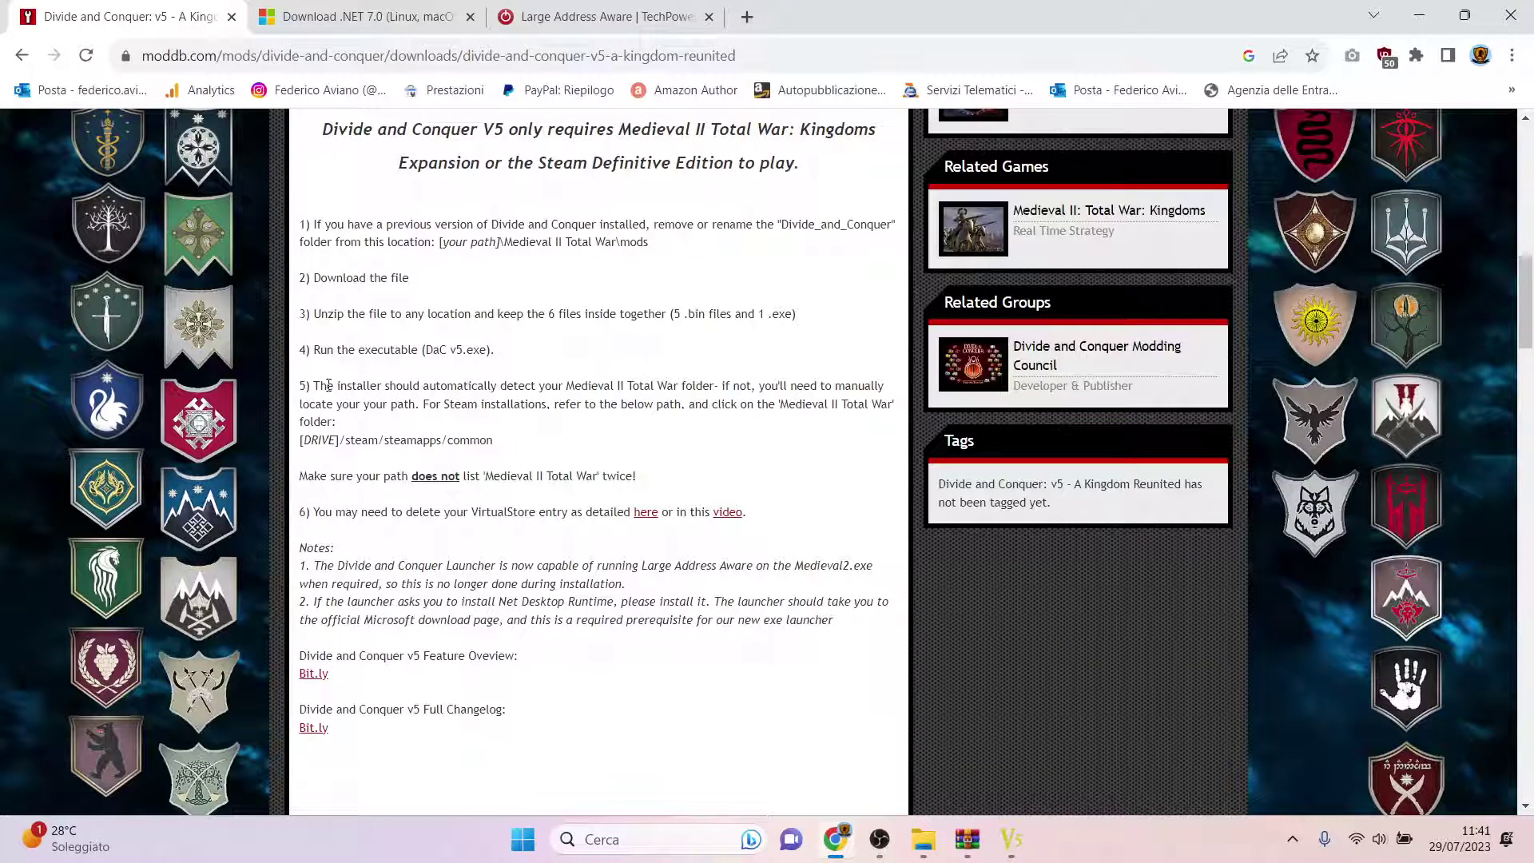
drag(326, 385, 724, 386)
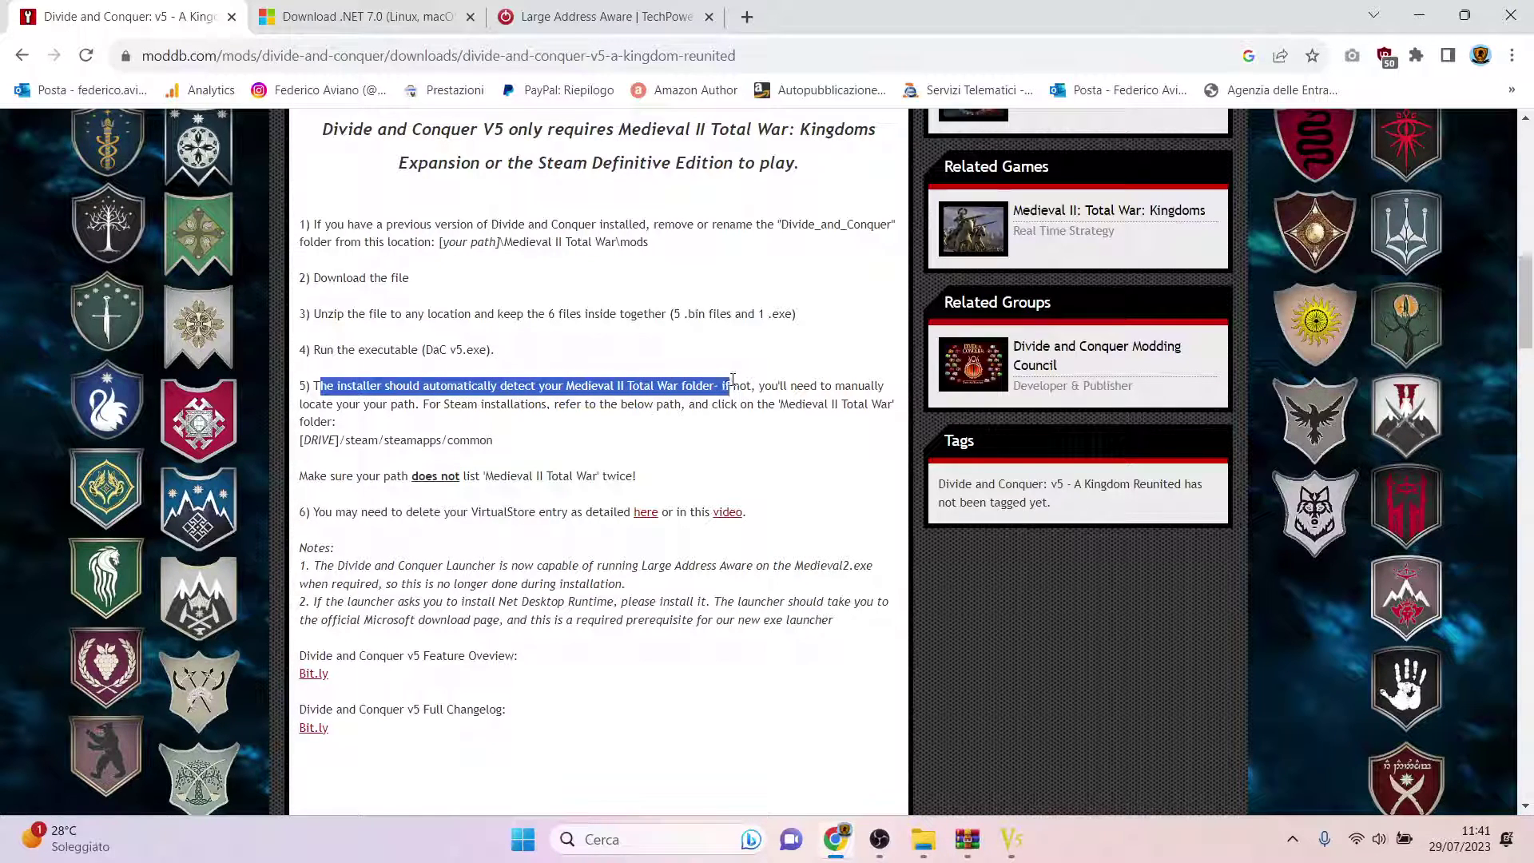
Continue with the detected folder, answer No in Folder Exists, then cancel setup confirming Sì.
click(835, 839)
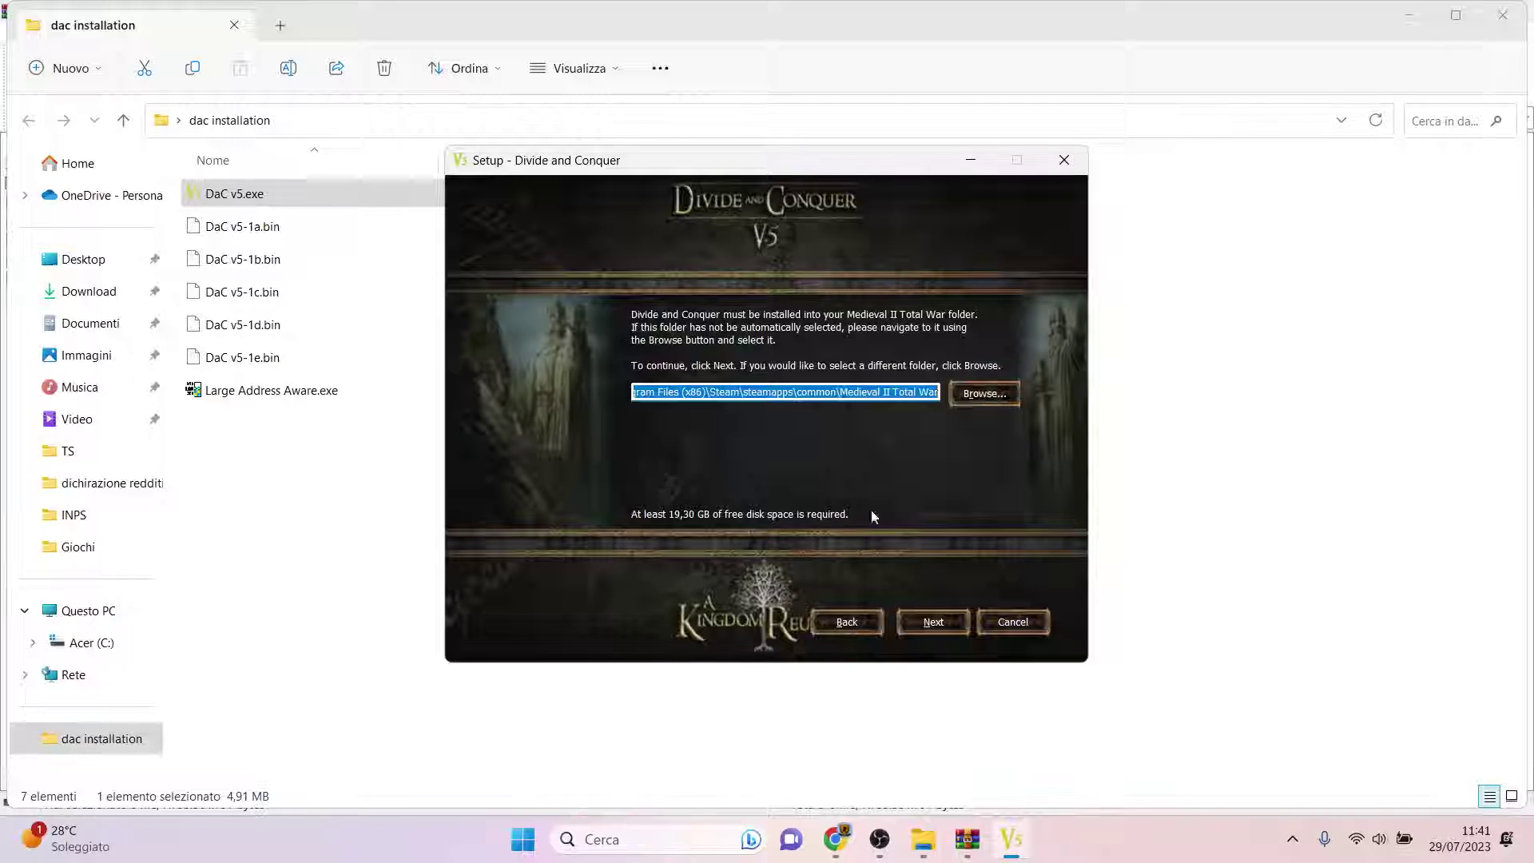
click(935, 621)
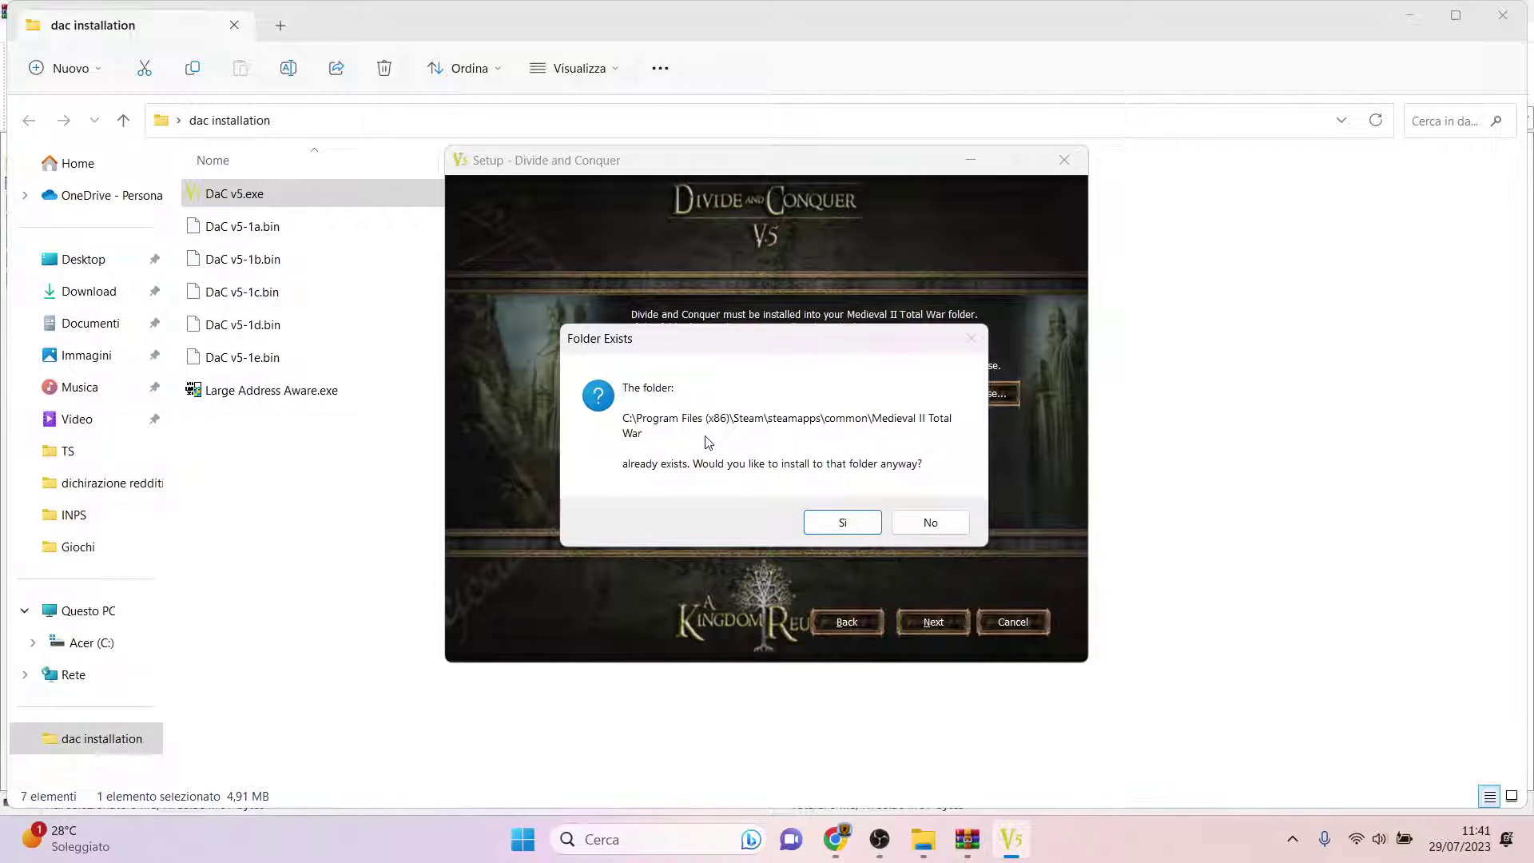
click(930, 522)
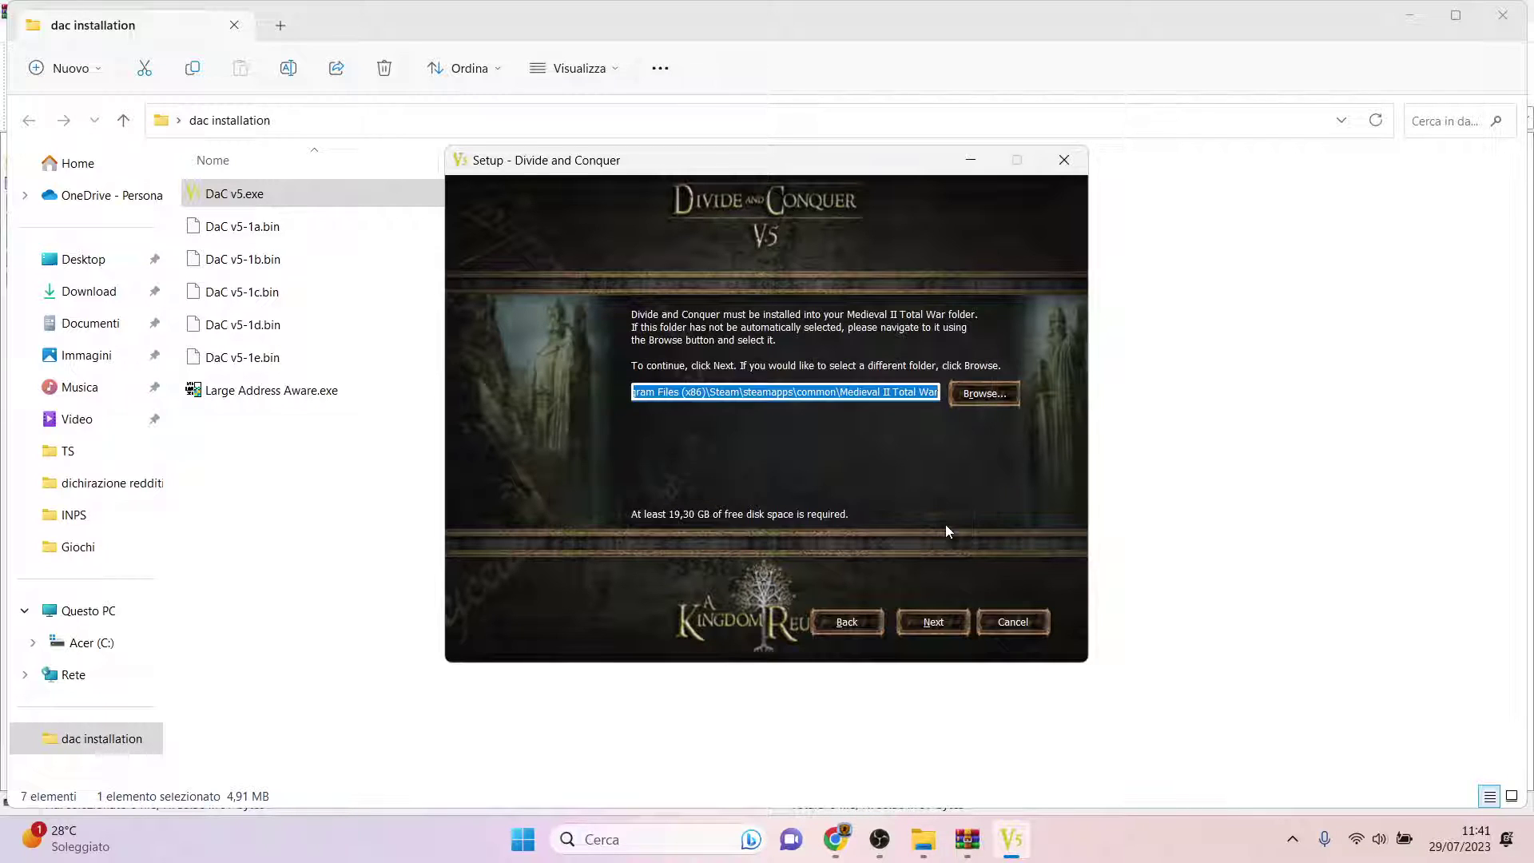
click(1025, 631)
click(867, 525)
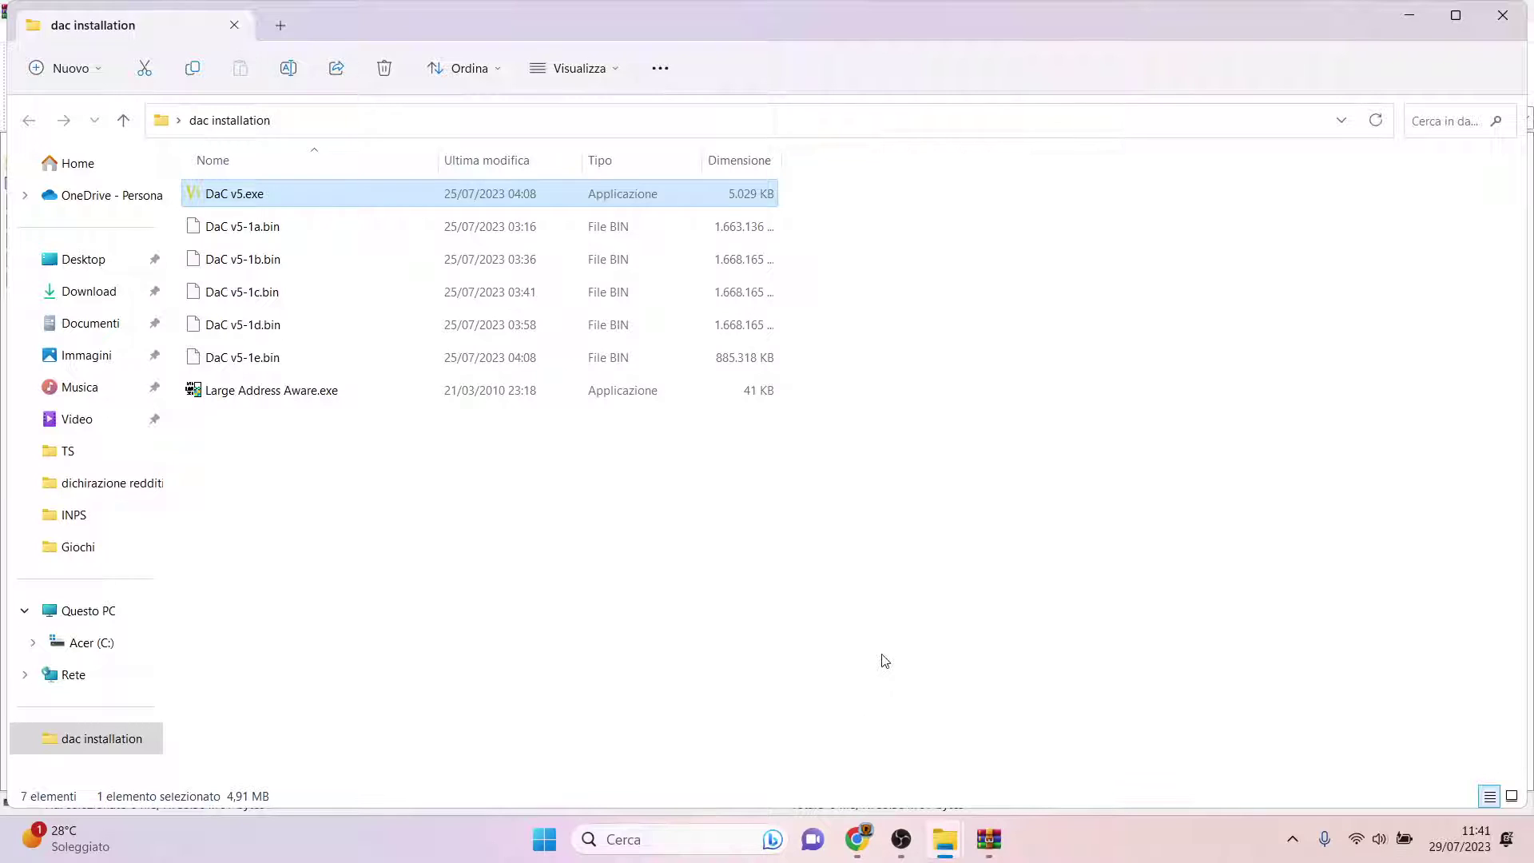
click(871, 844)
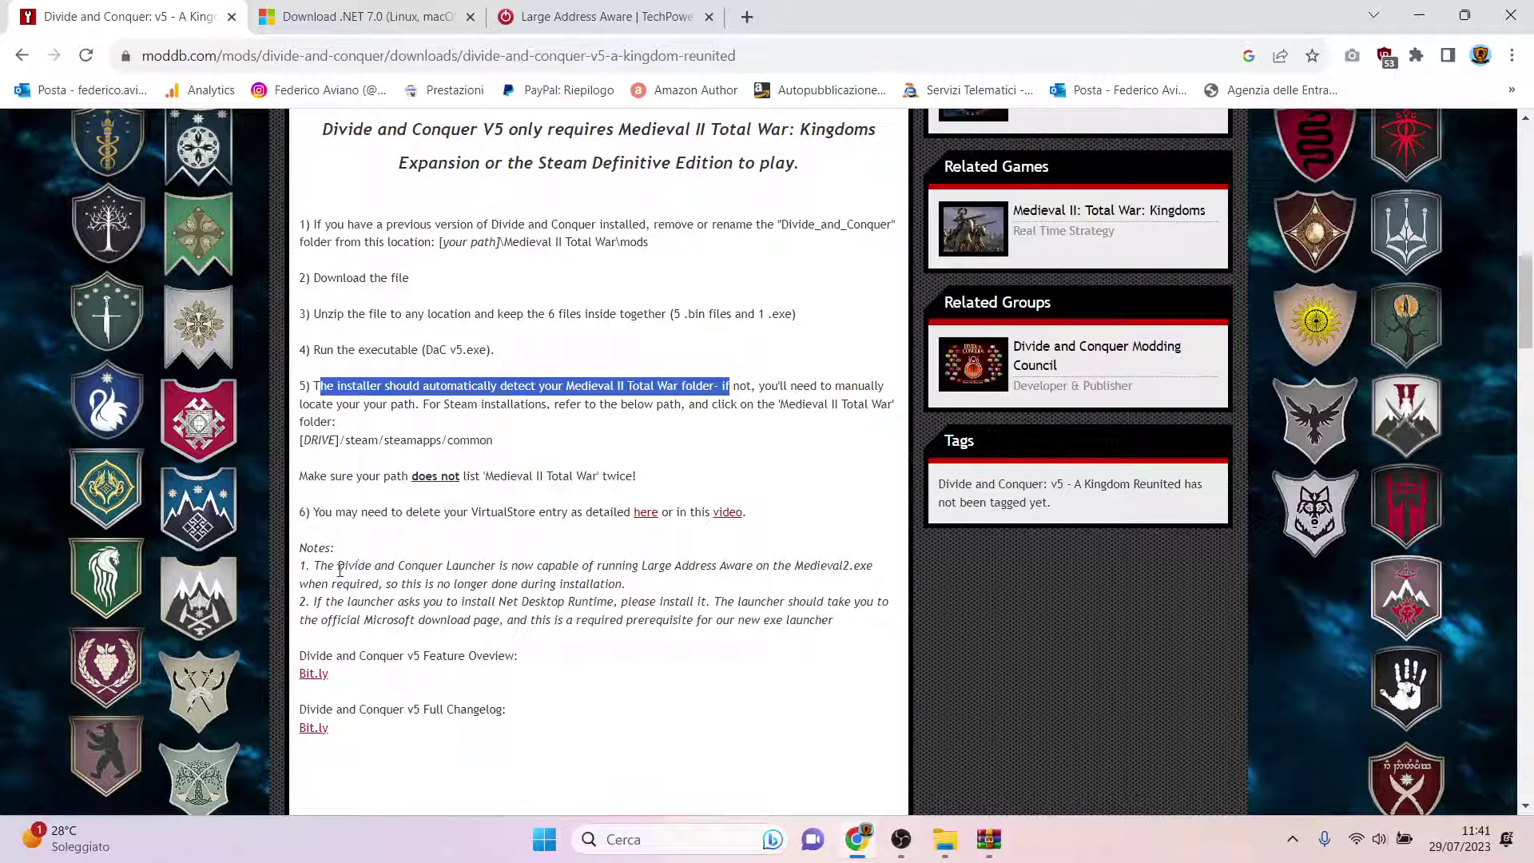
drag(338, 565, 625, 570)
click(626, 577)
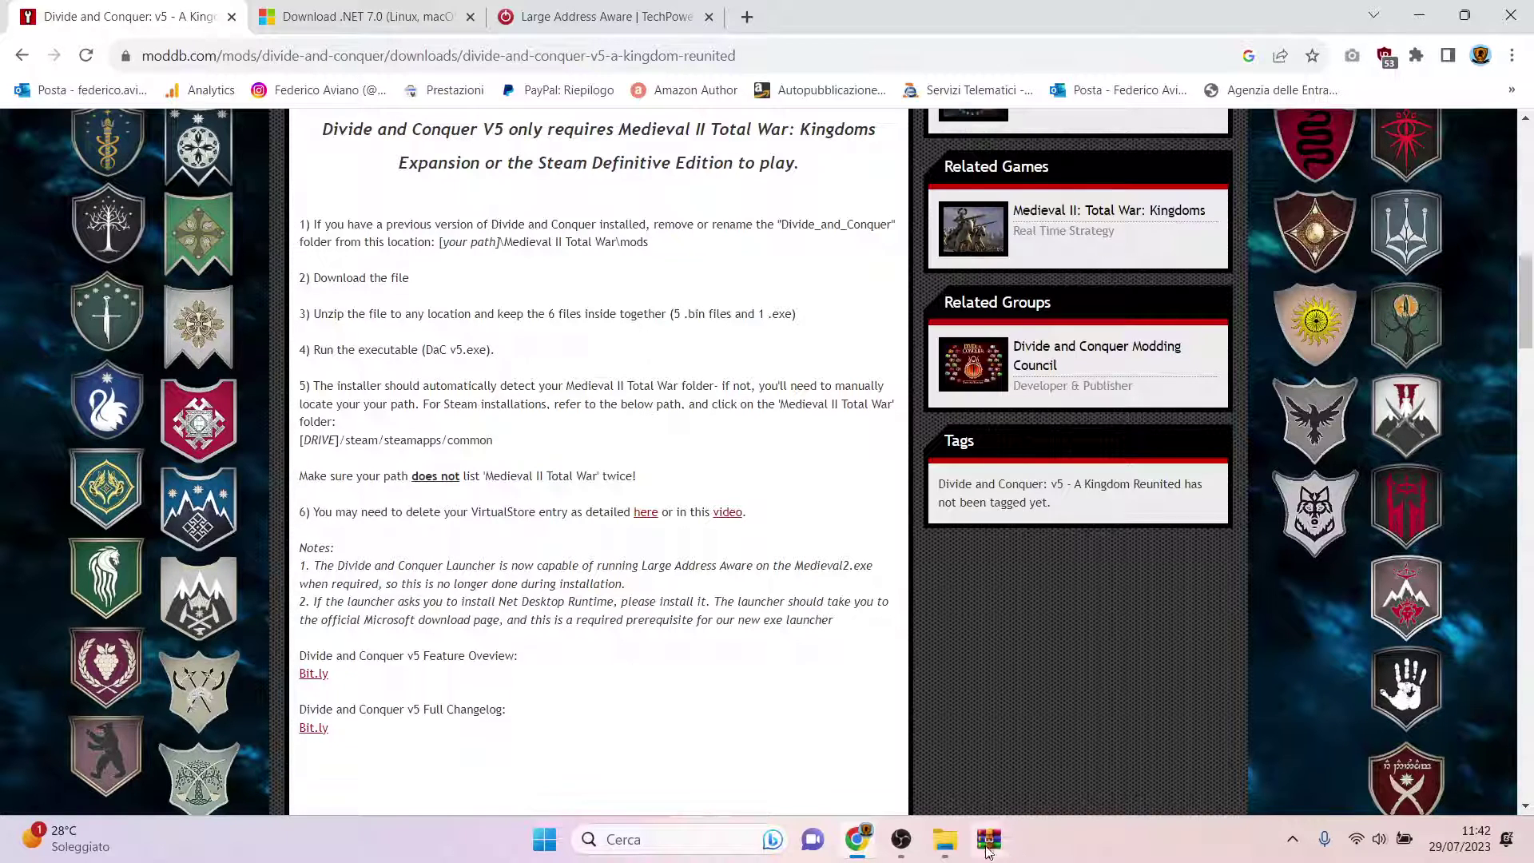
click(1530, 839)
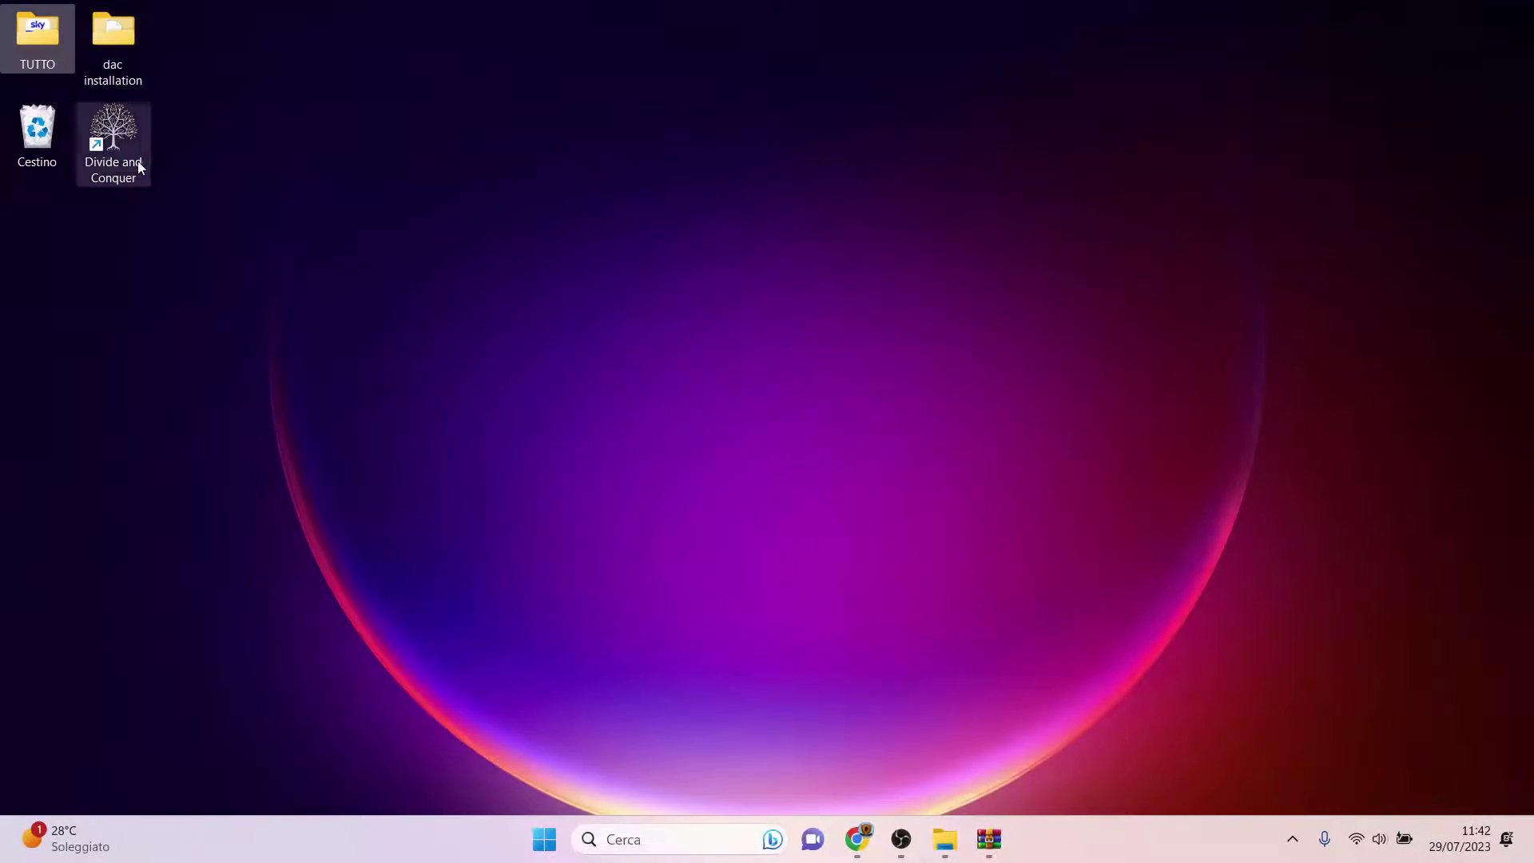
click(857, 839)
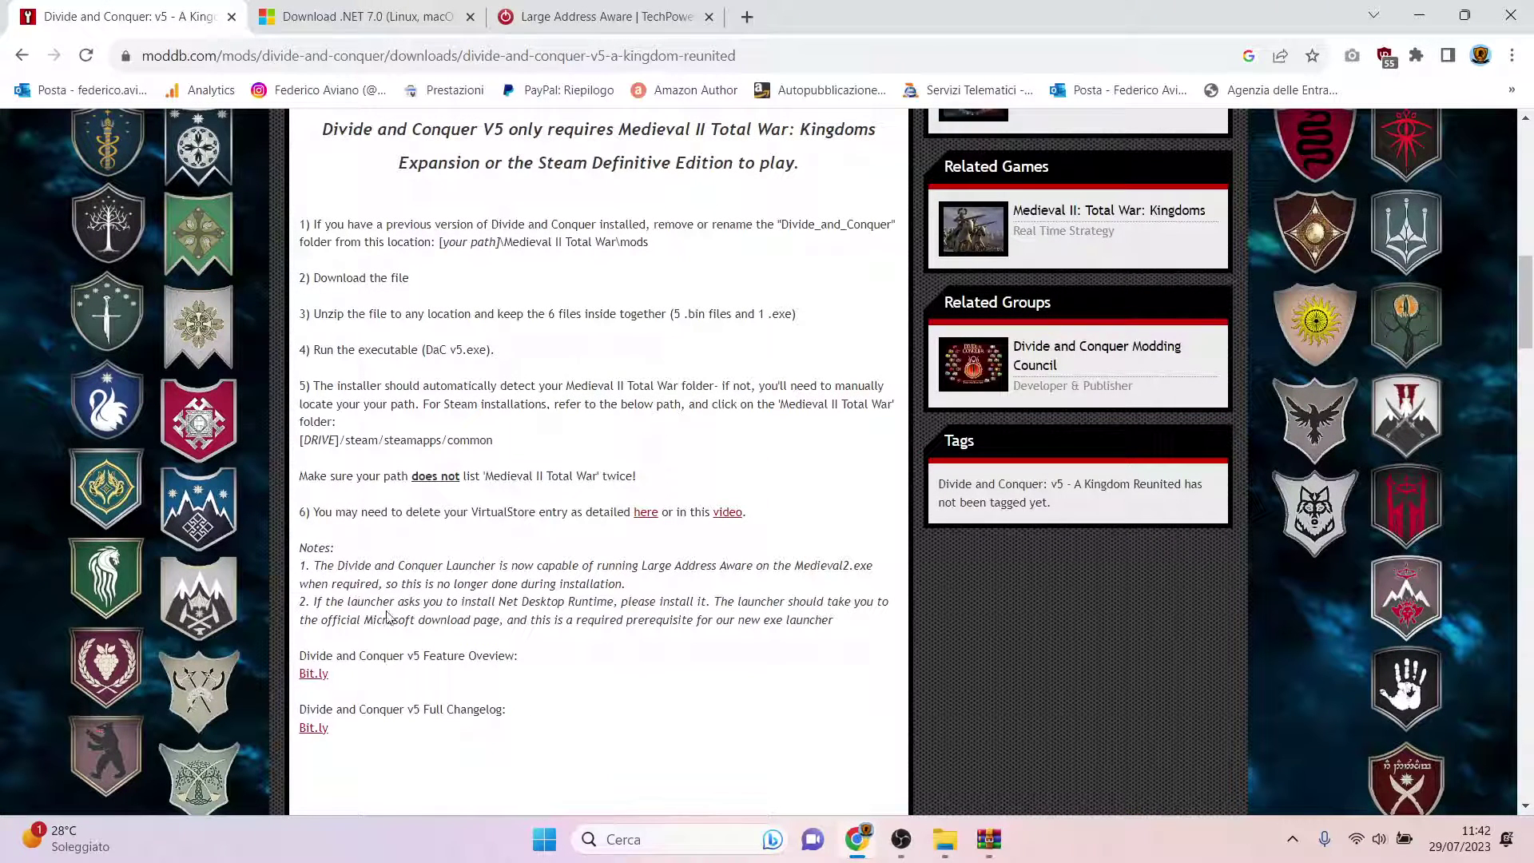
drag(470, 605, 595, 605)
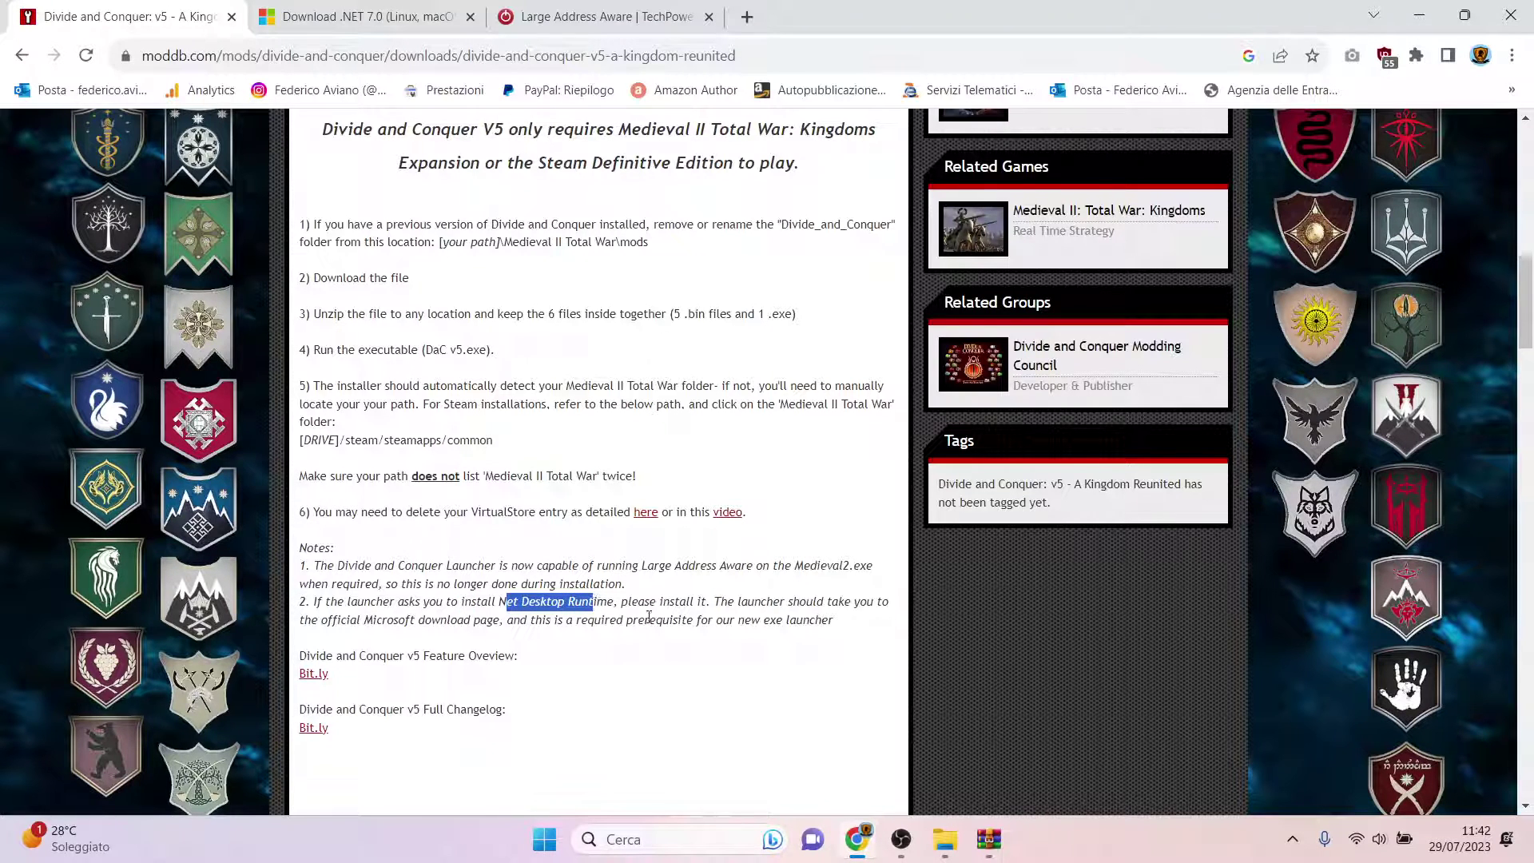
click(711, 603)
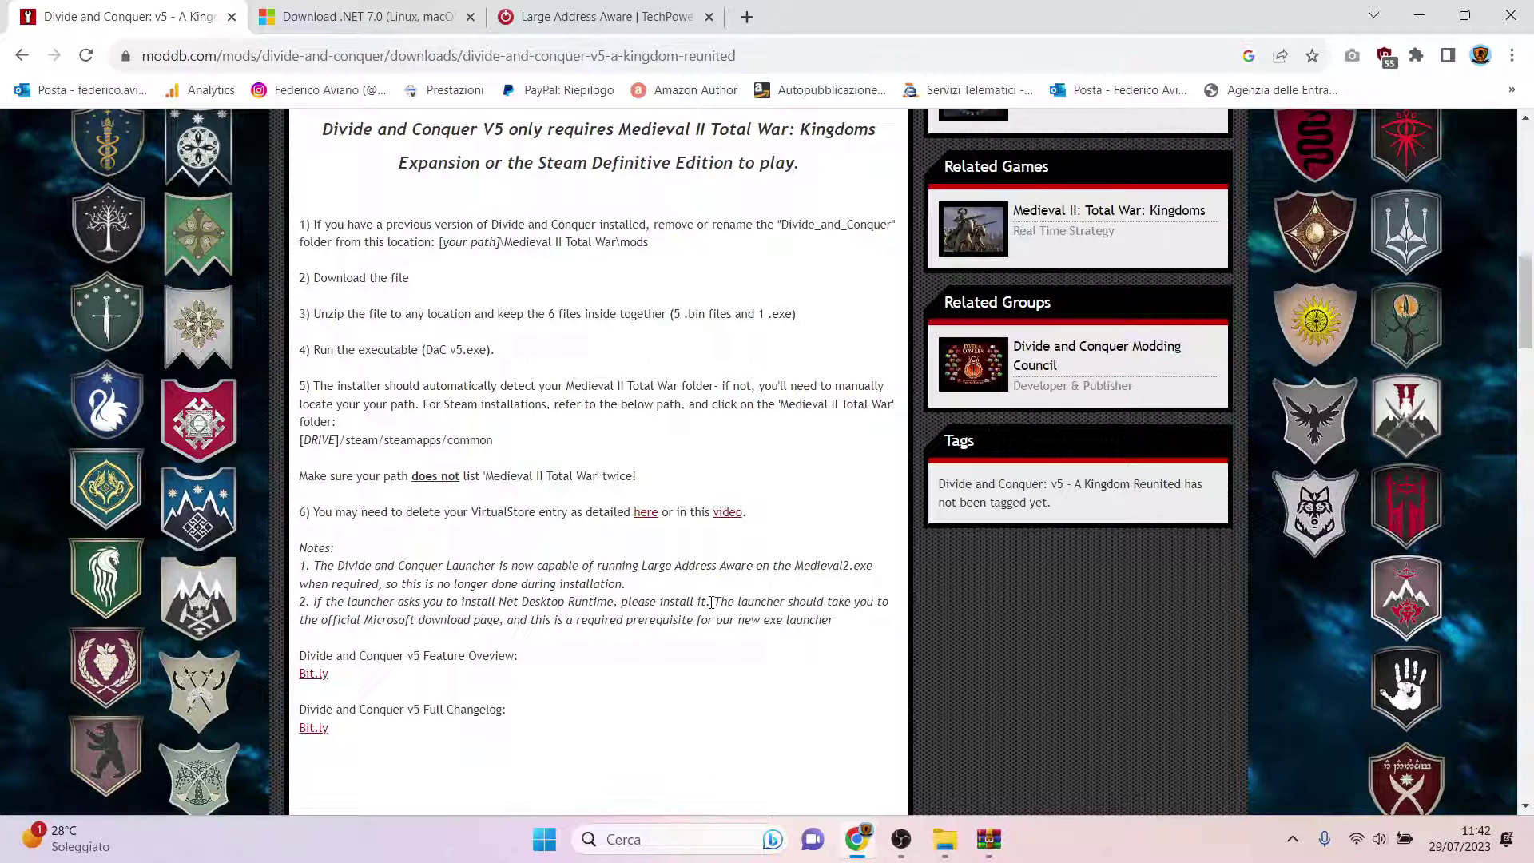
Switch to the Download .NET 7.0 tab and locate the .NET Desktop Runtime 7.0.9 installers.
click(364, 16)
scroll(566, 387, up, 4)
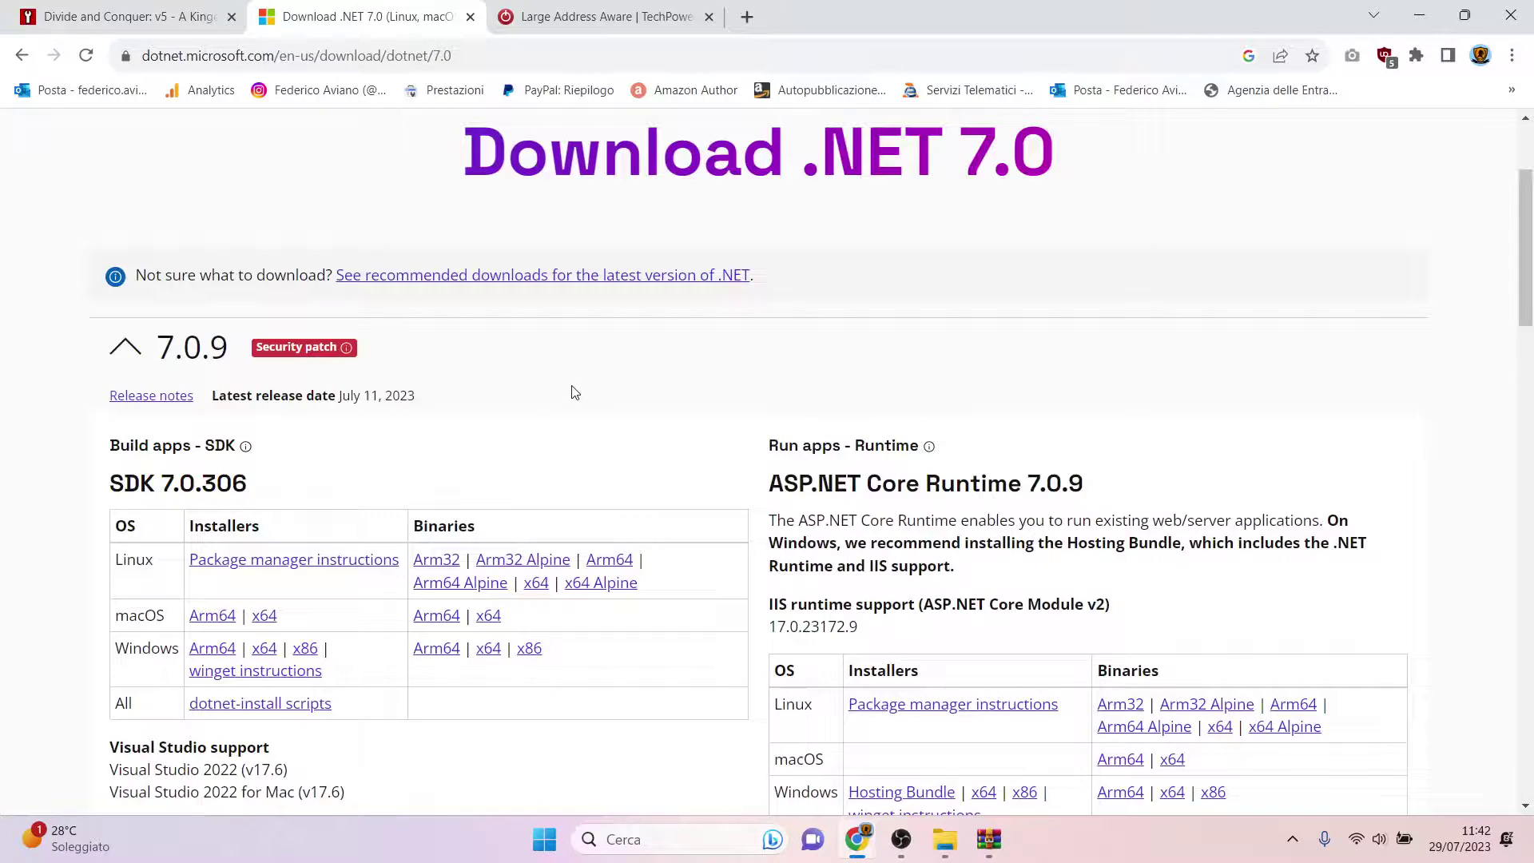
scroll(959, 315, down, 5)
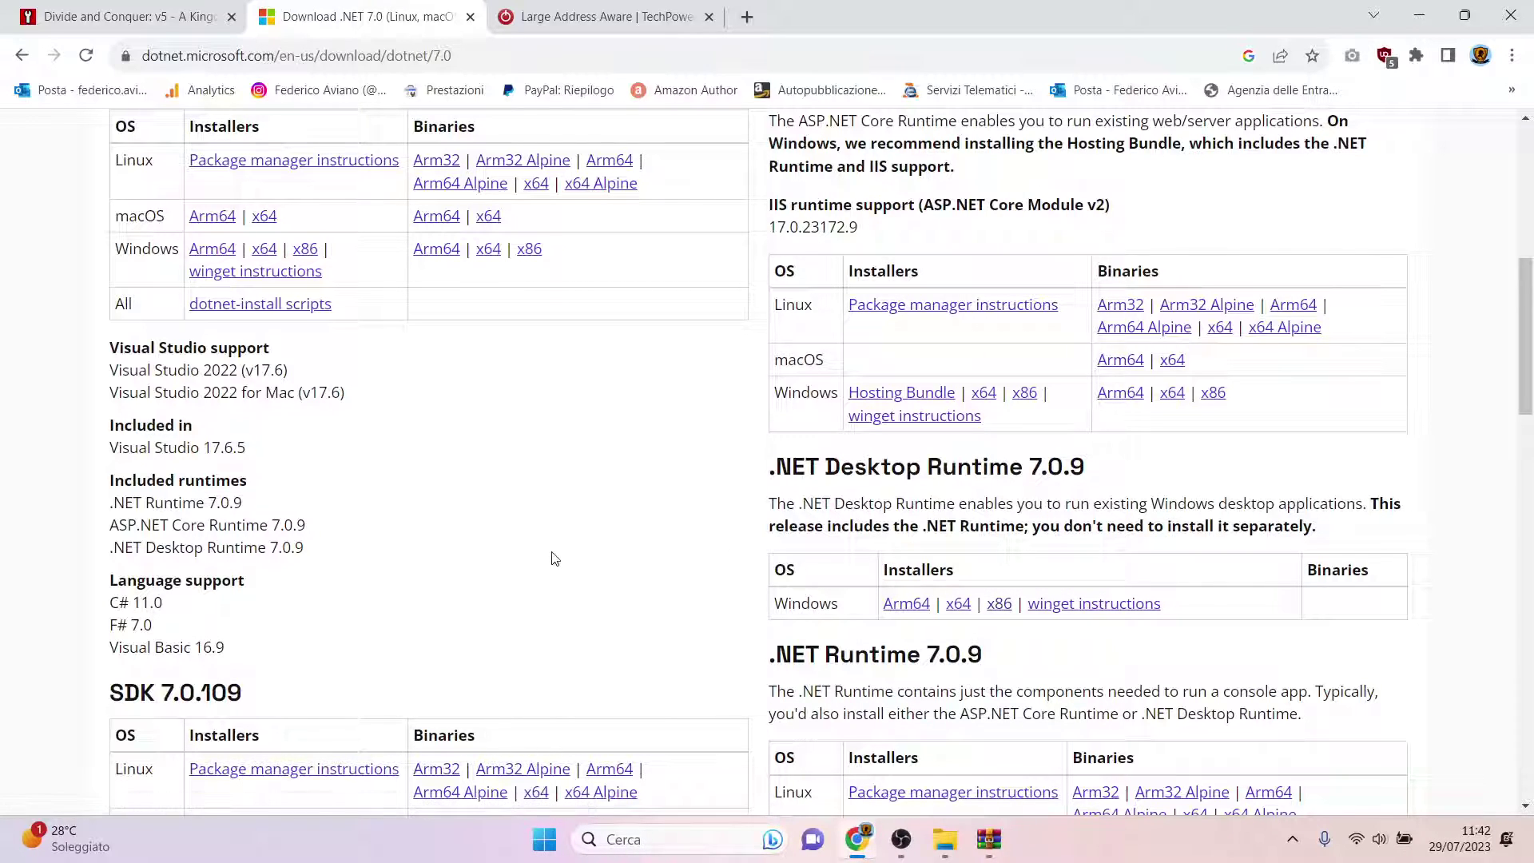
scroll(547, 541, up, 1)
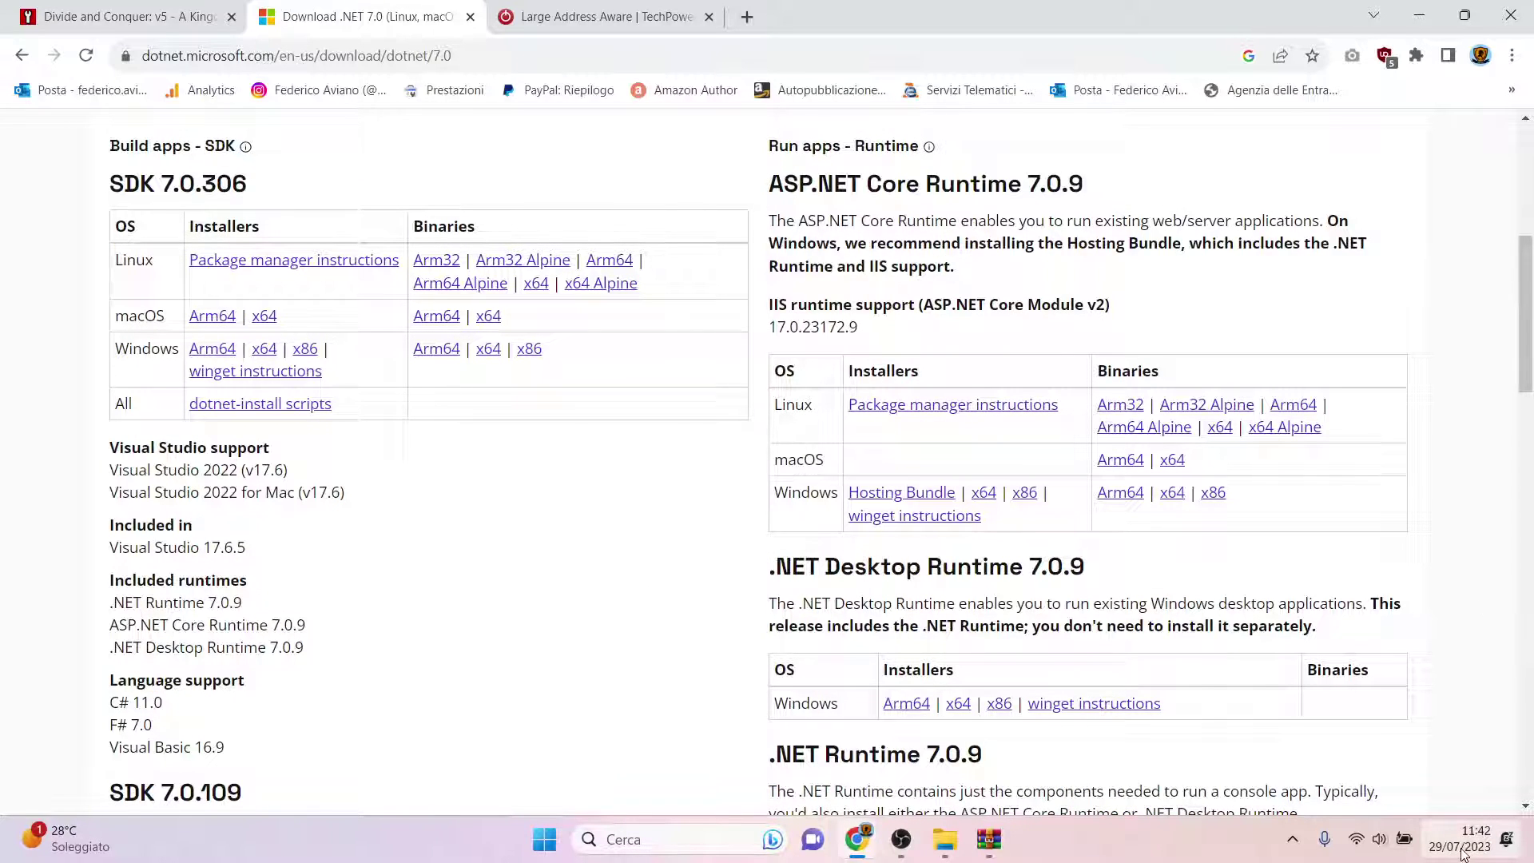
mouse_move(1449, 857)
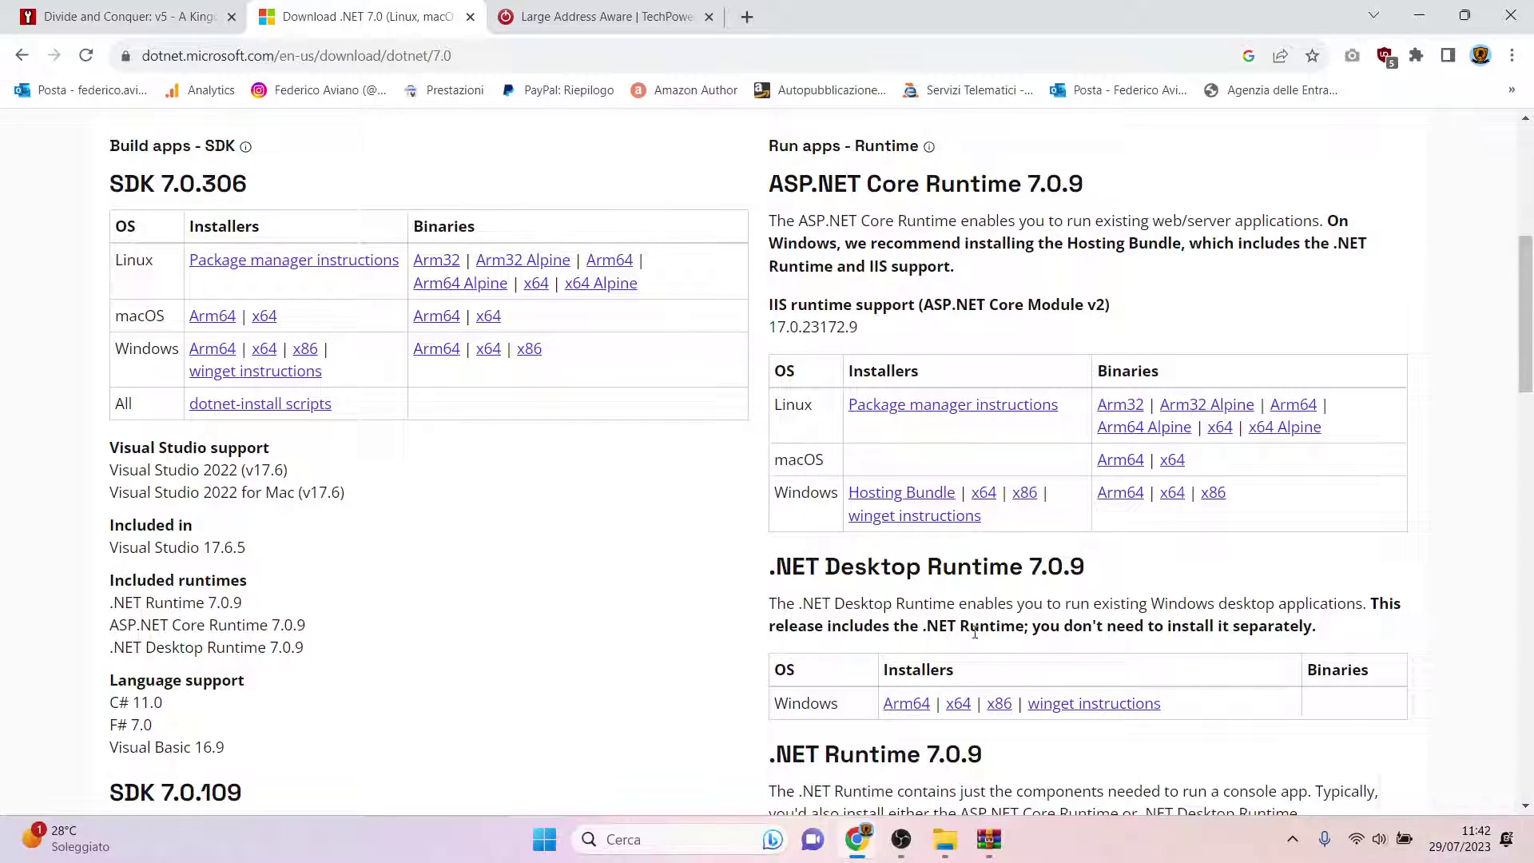
scroll(998, 648, down, 1)
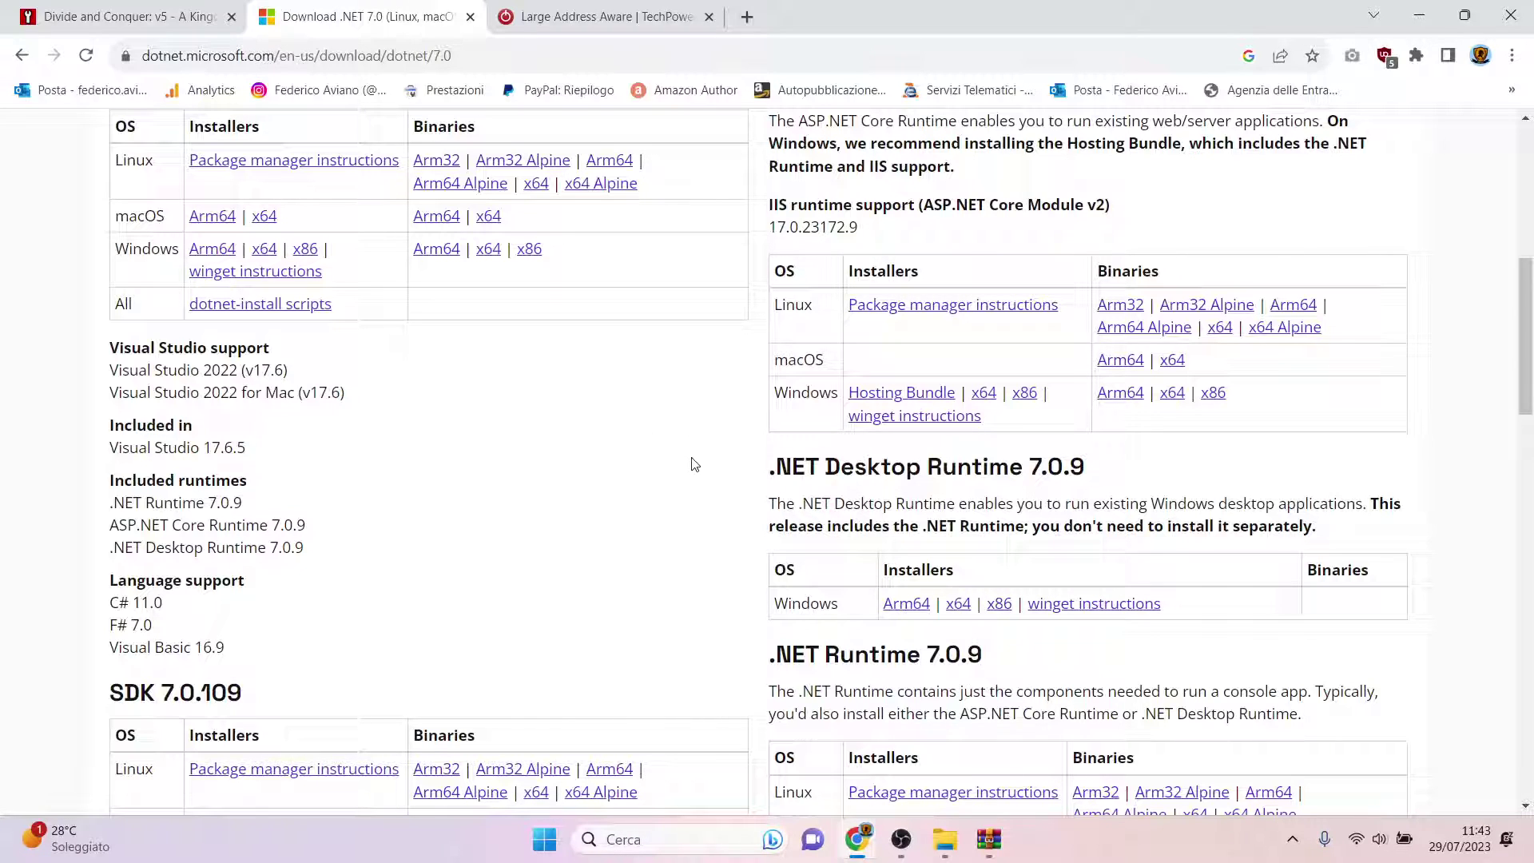
Download the .NET Desktop Runtime 7.0.9 Windows x86 installer and run it.
click(998, 609)
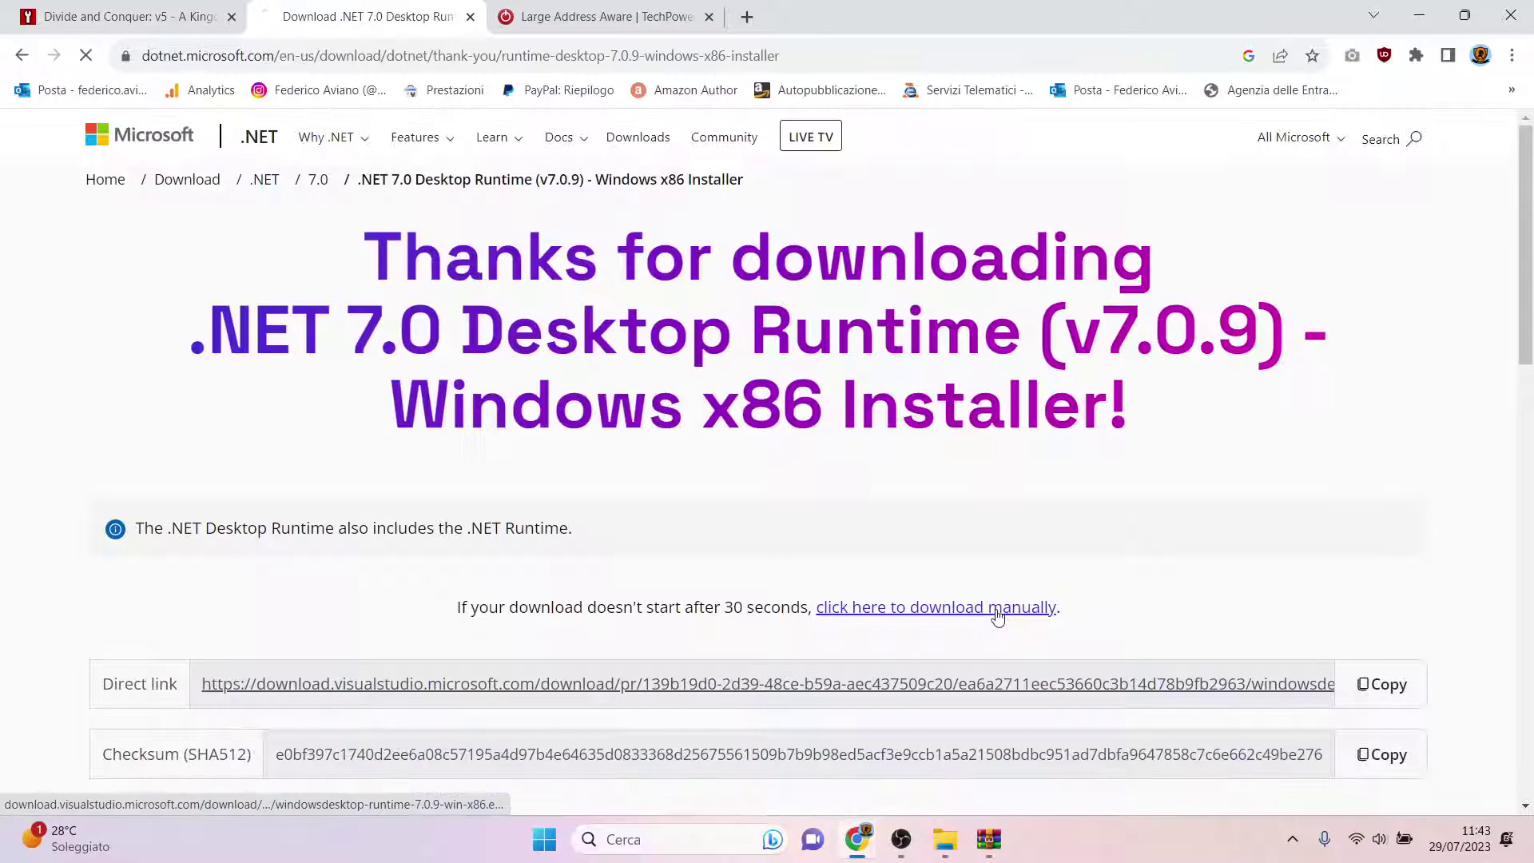
scroll(796, 533, down, 2)
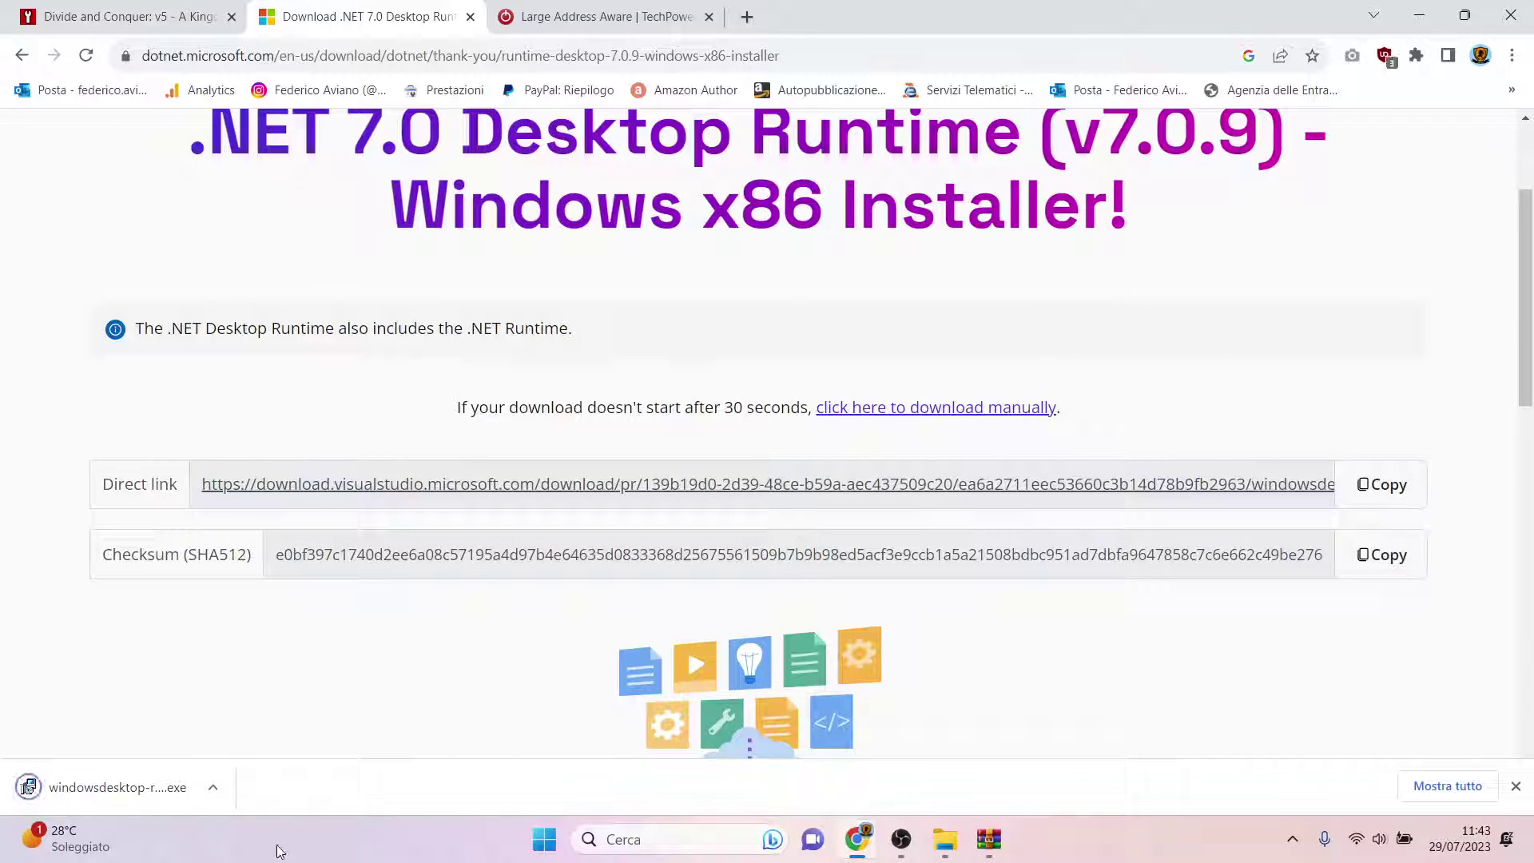
click(86, 784)
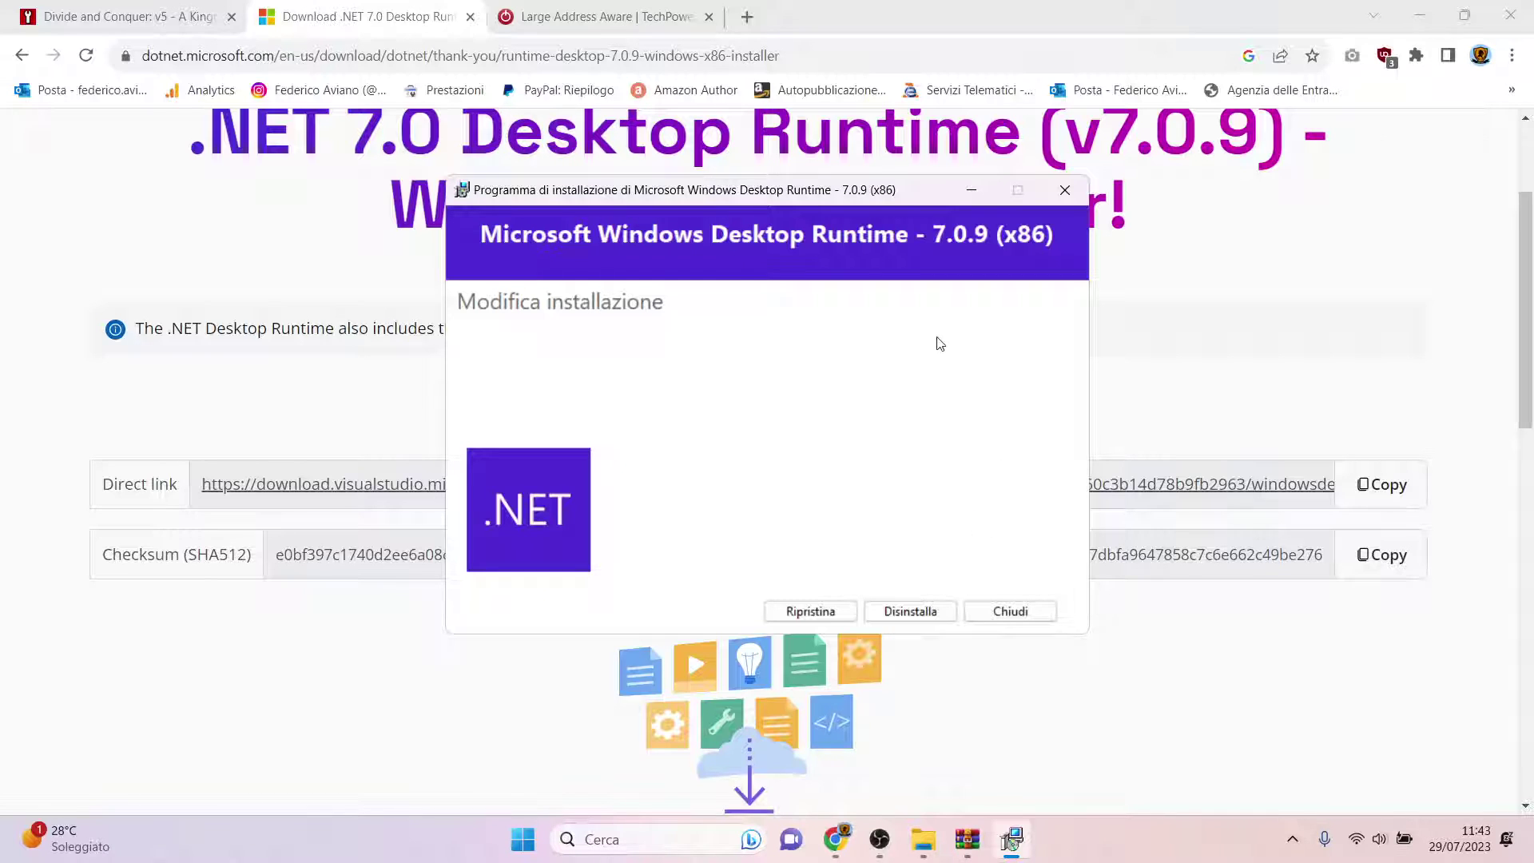
Close the runtime installer with Chiudi, confirm Sì, and show the desktop.
click(1028, 612)
click(847, 490)
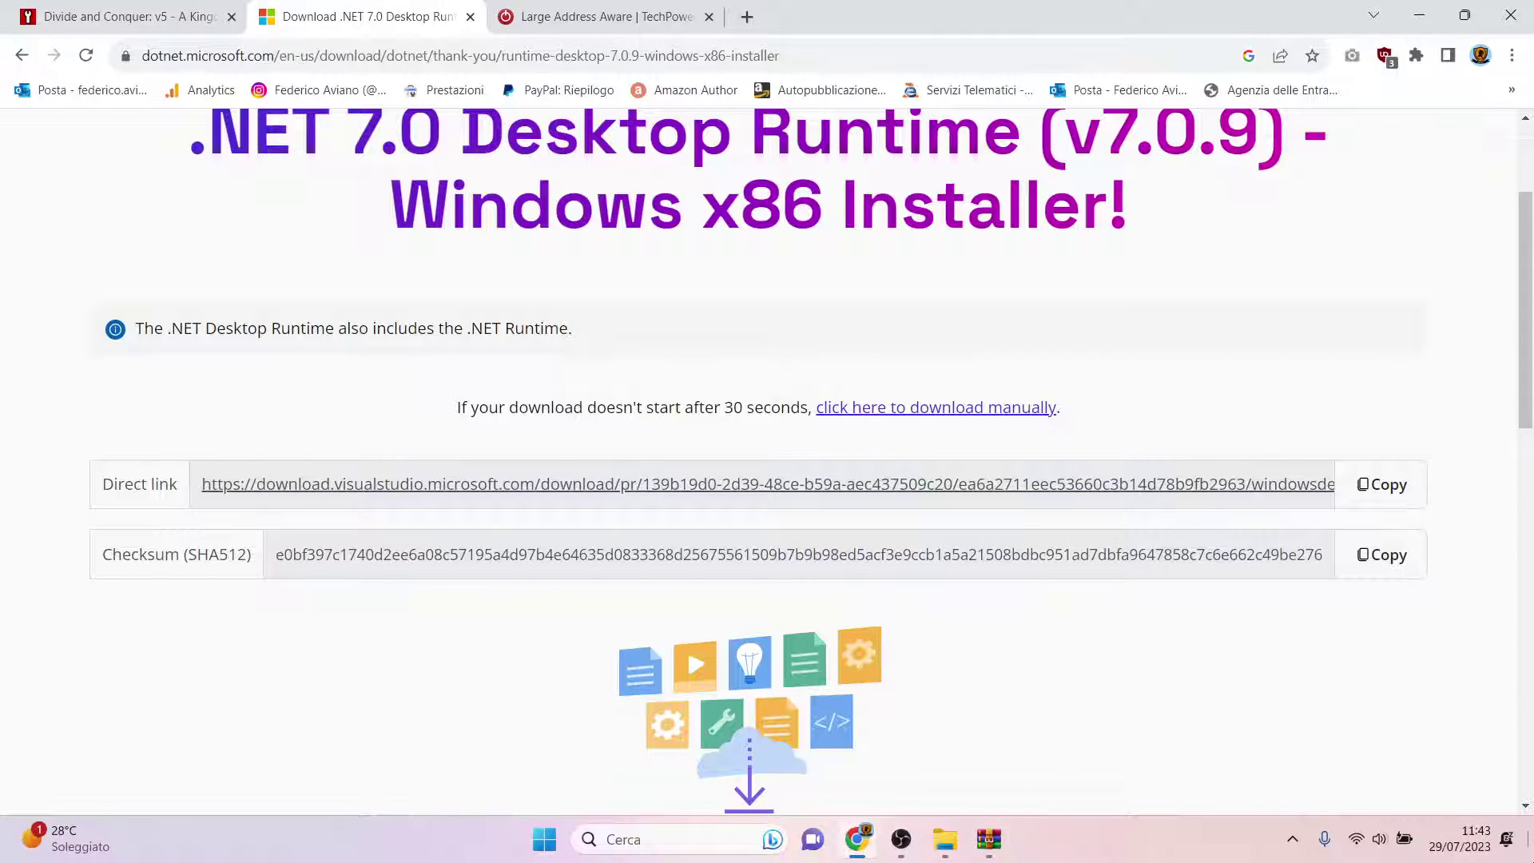
key(super+d)
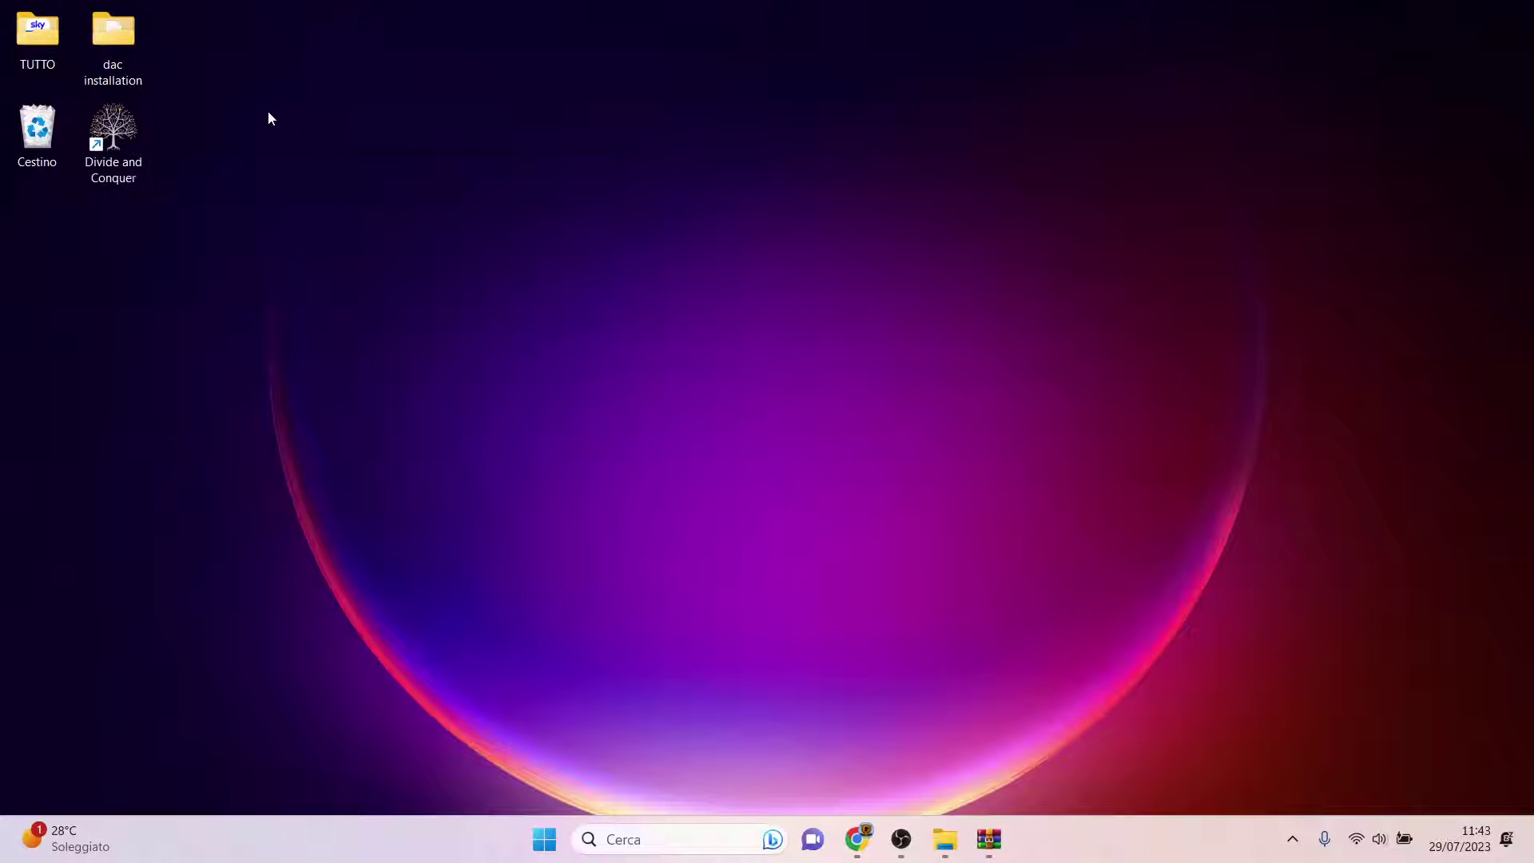
Restore Chrome on the ModDB Divide and Conquer tab and read the Large Address Aware note.
click(856, 839)
click(200, 17)
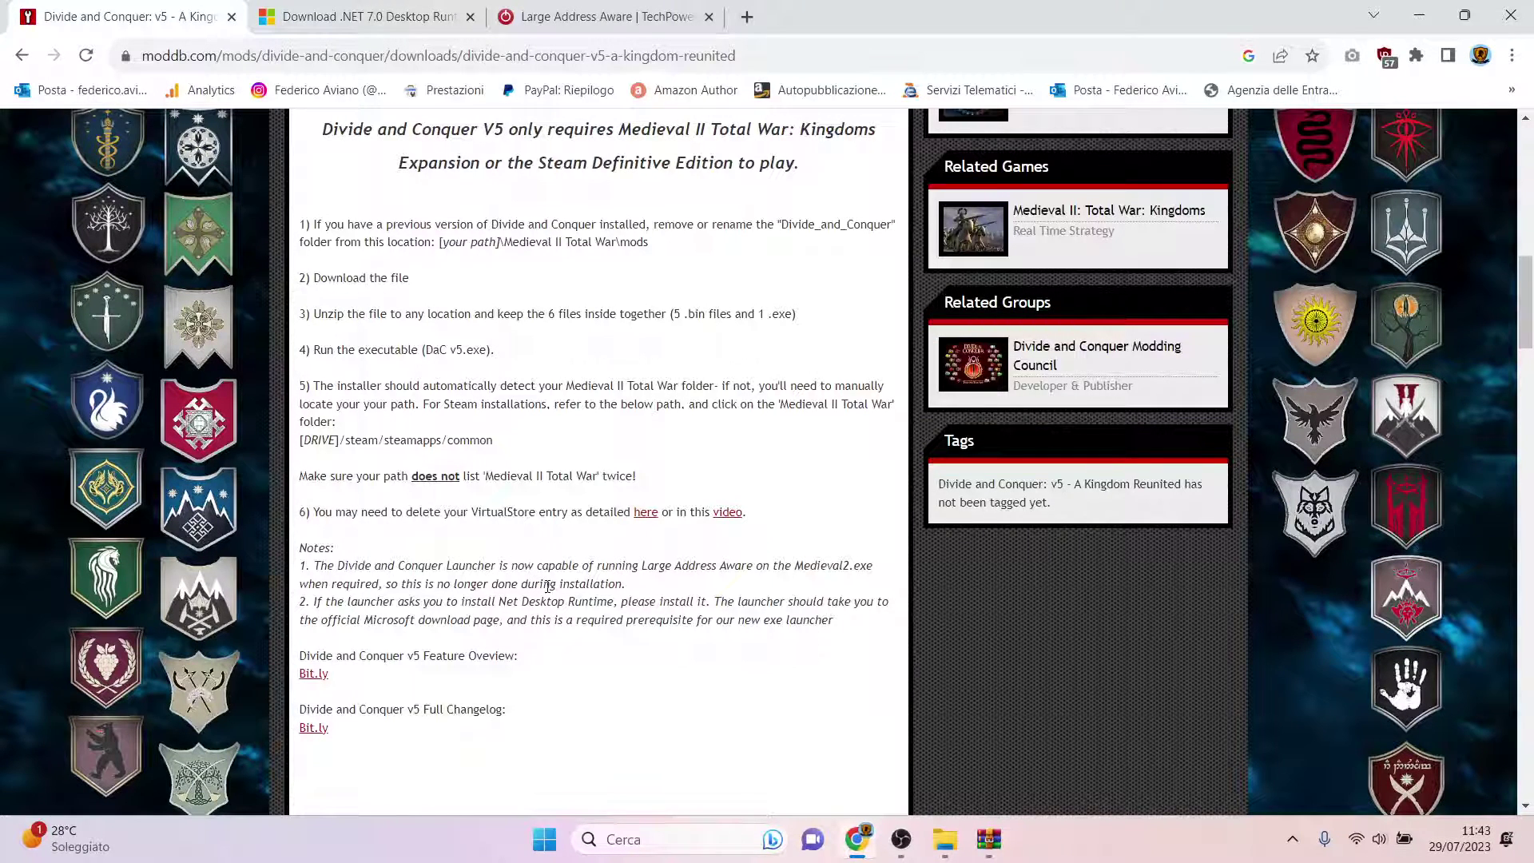
drag(489, 569, 665, 592)
click(678, 587)
drag(301, 565, 585, 584)
click(584, 584)
click(936, 853)
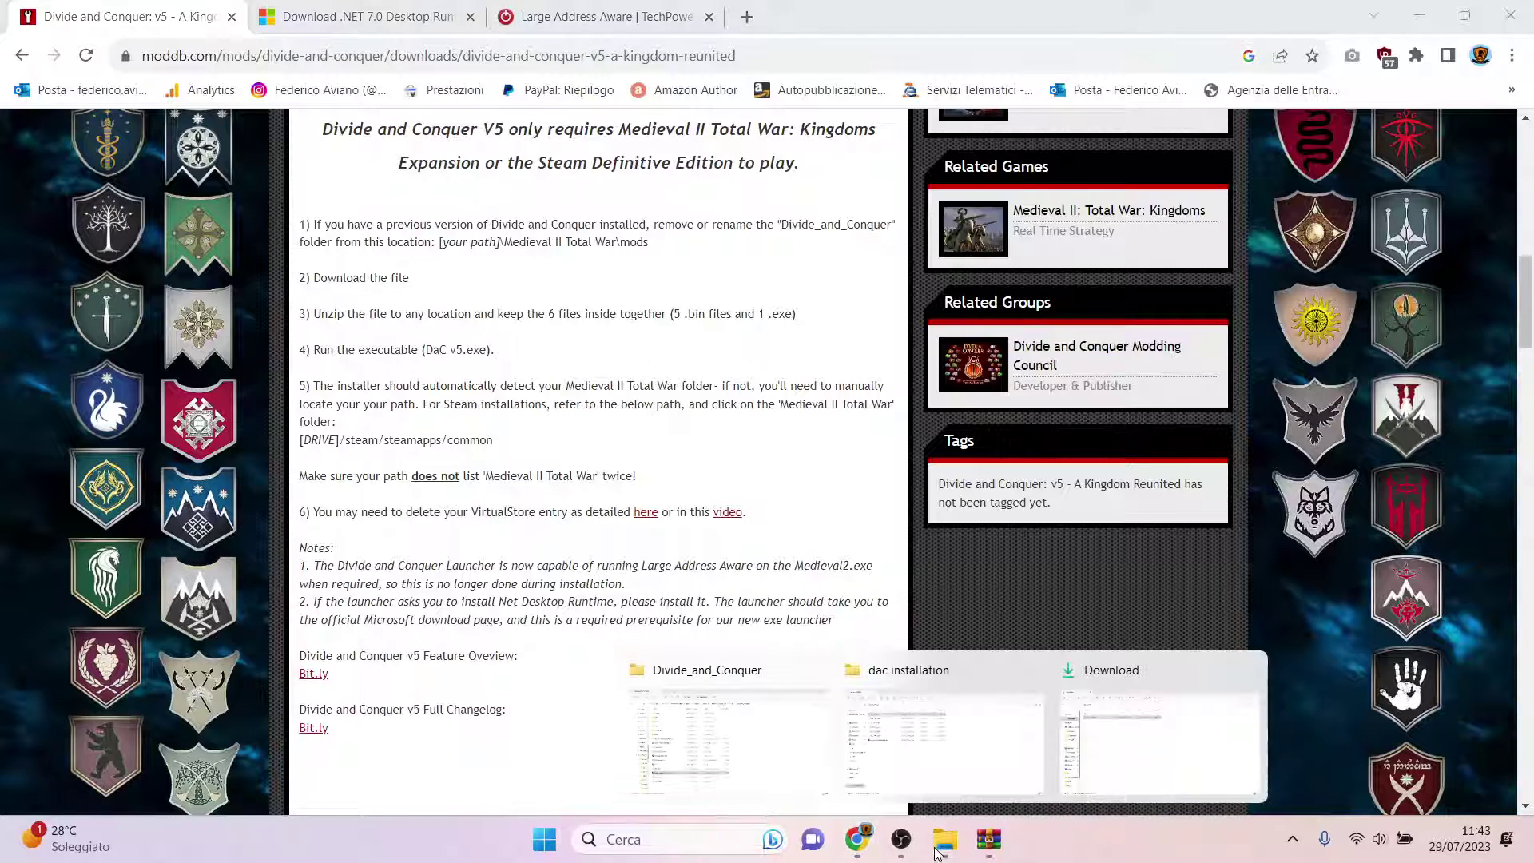
Bring forward the Divide_and_Conquer mods folder containing Large Address Aware.exe.
click(745, 723)
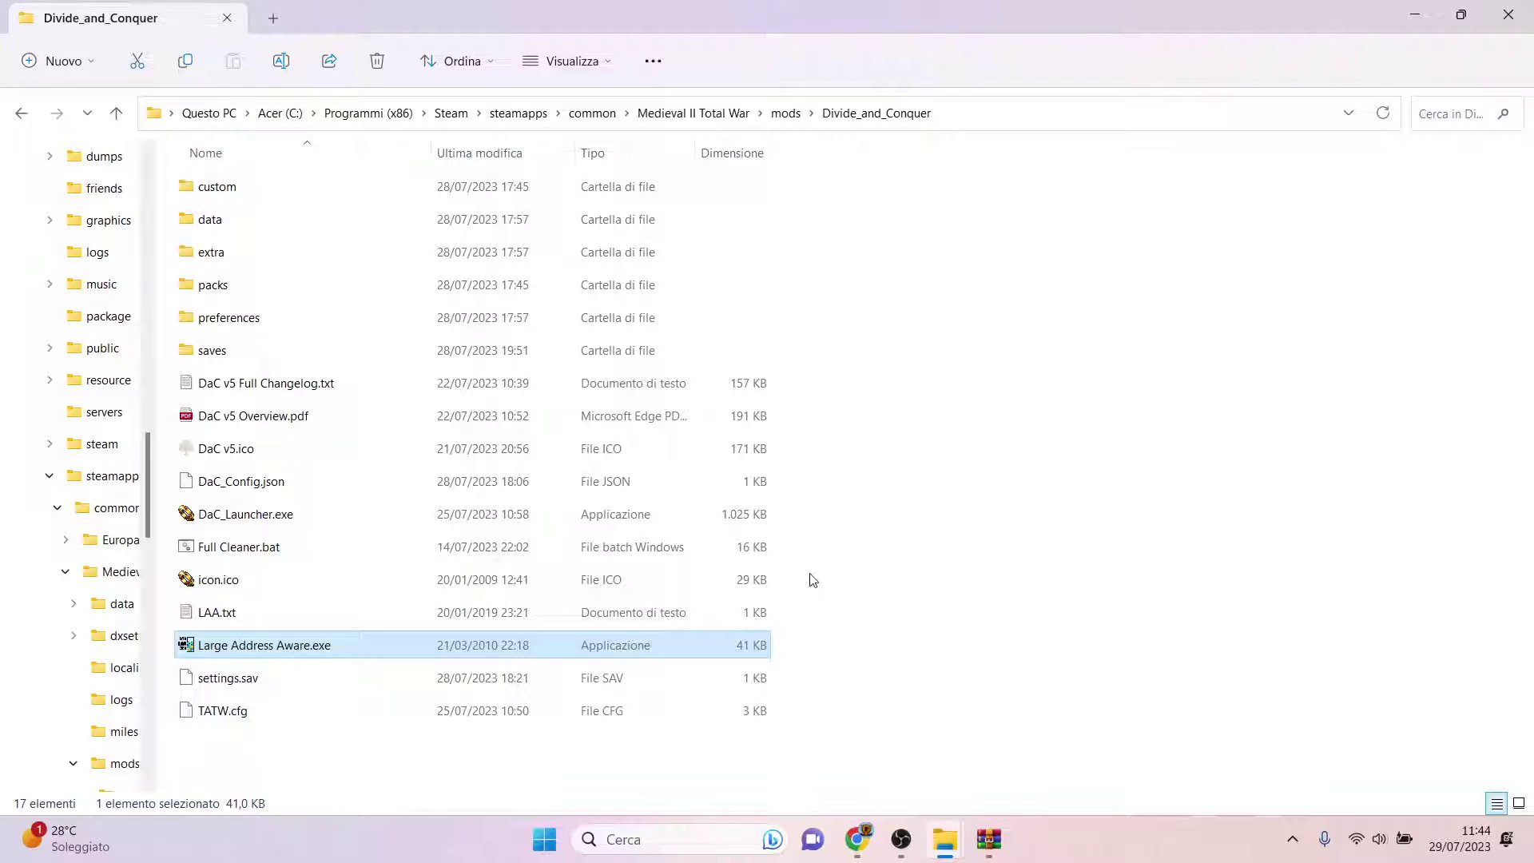
mouse_move(386, 644)
mouse_move(240, 657)
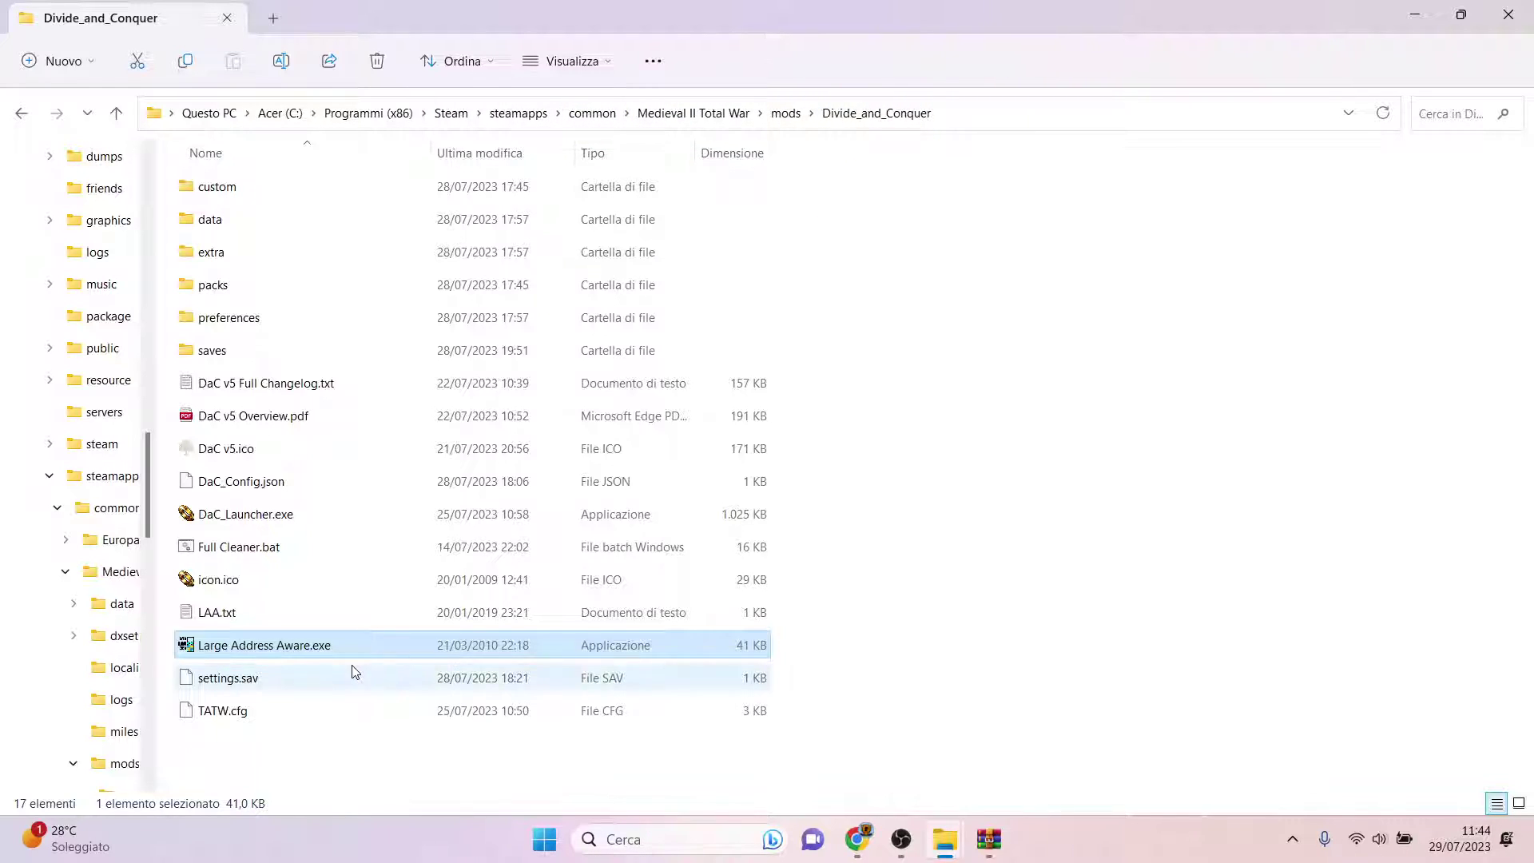
Load medieval2.exe in Large Address Aware, save its over-2 GB flag, and close the tool.
double_click(300, 647)
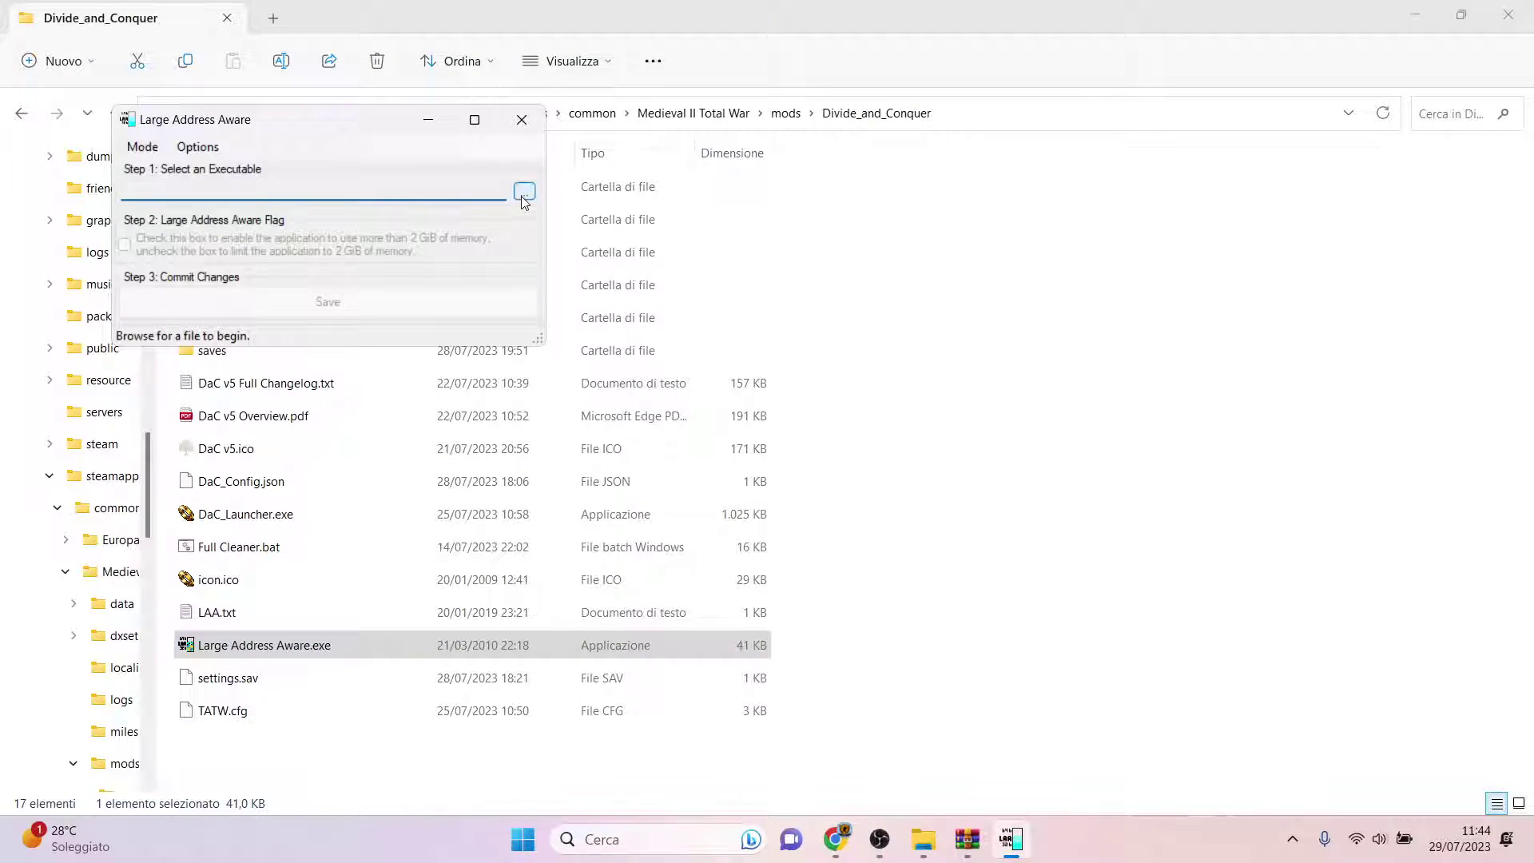
click(525, 195)
scroll(415, 421, down, 2)
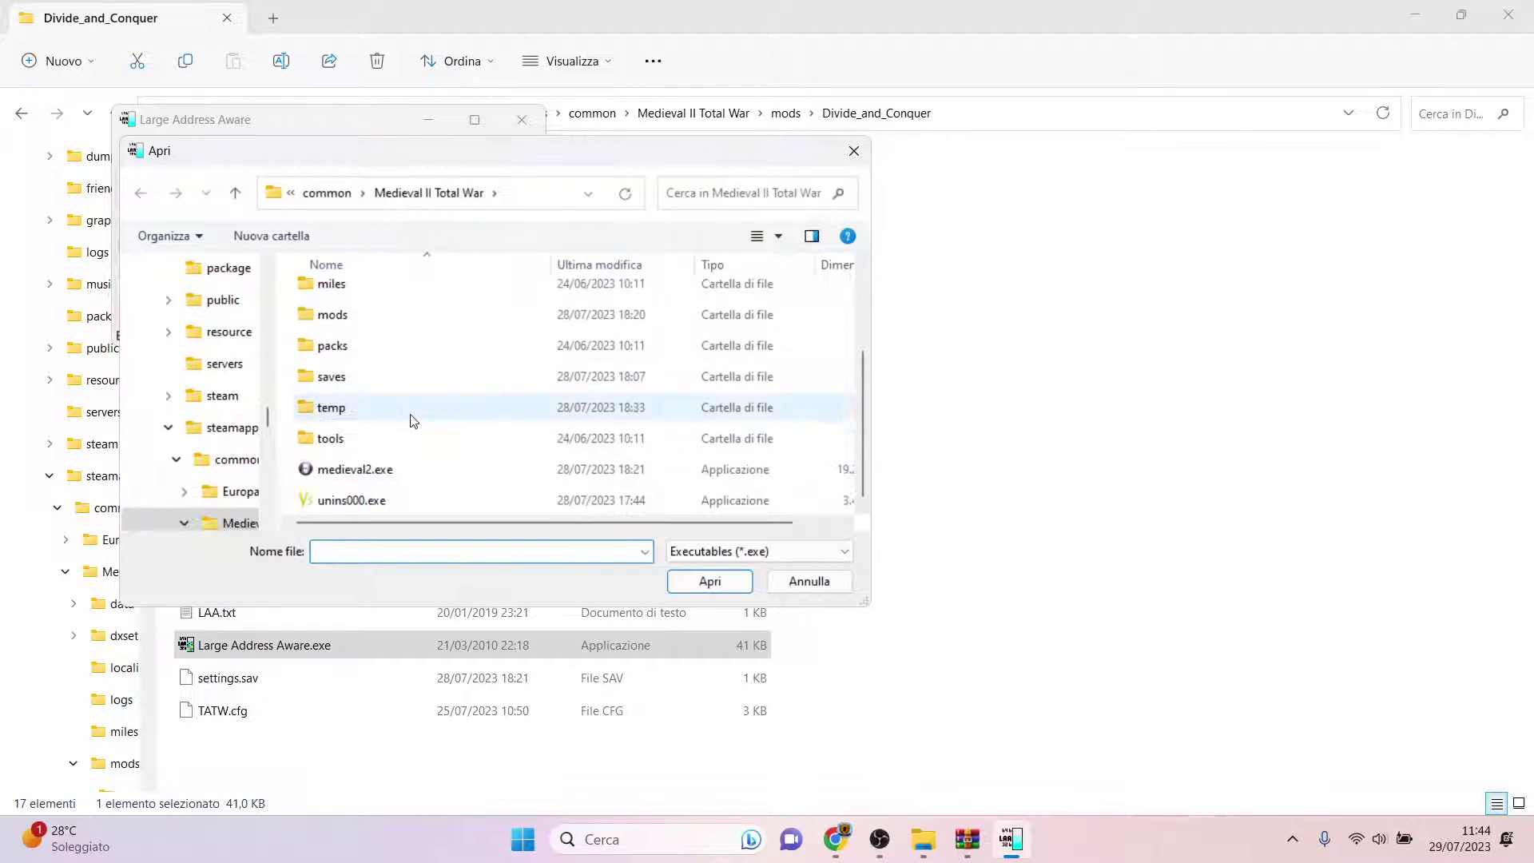
click(400, 472)
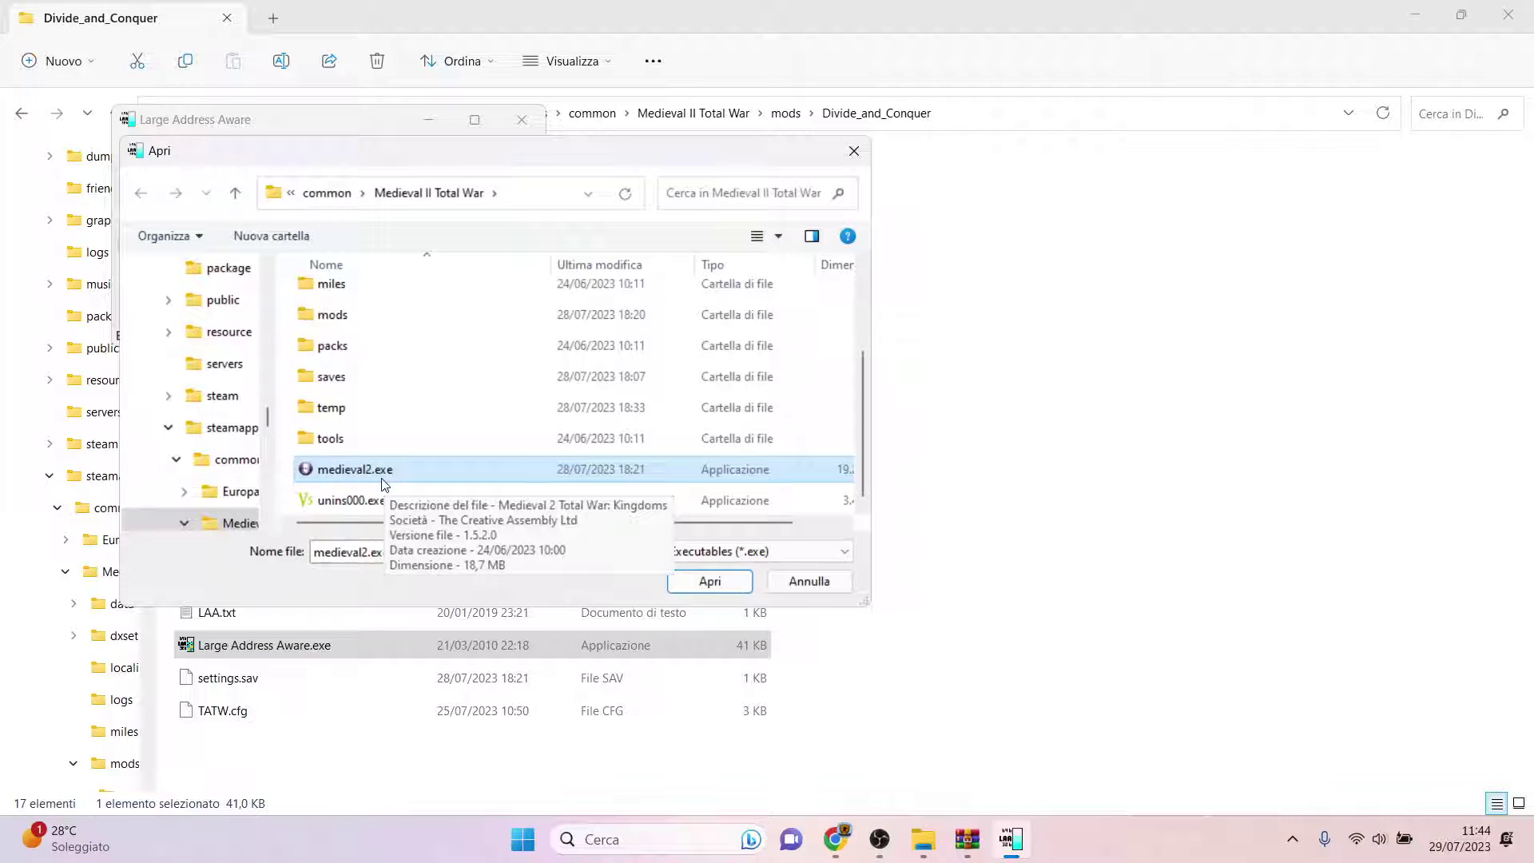
click(710, 587)
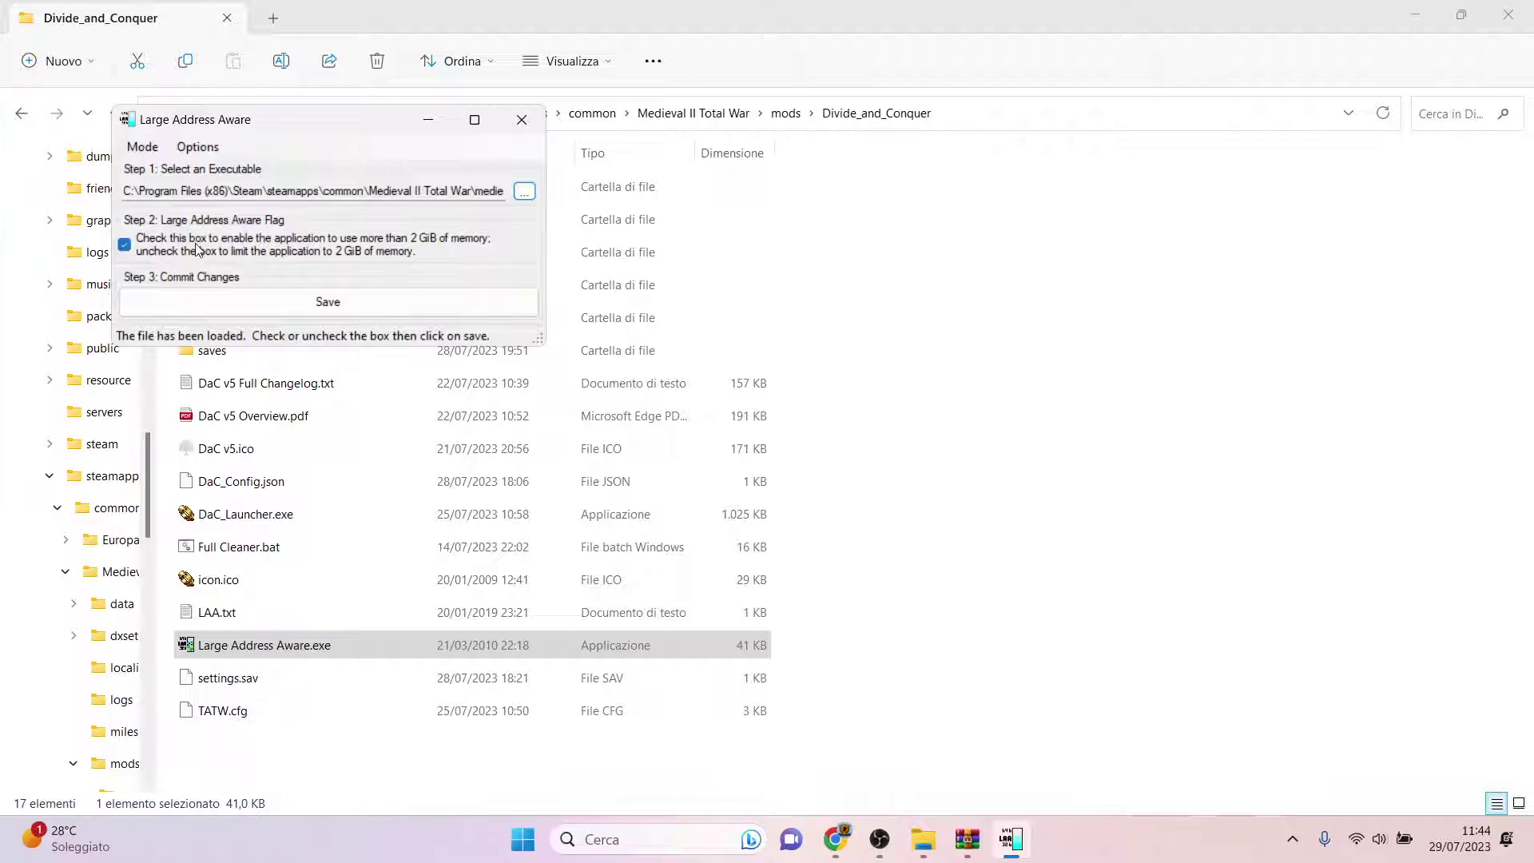
click(304, 304)
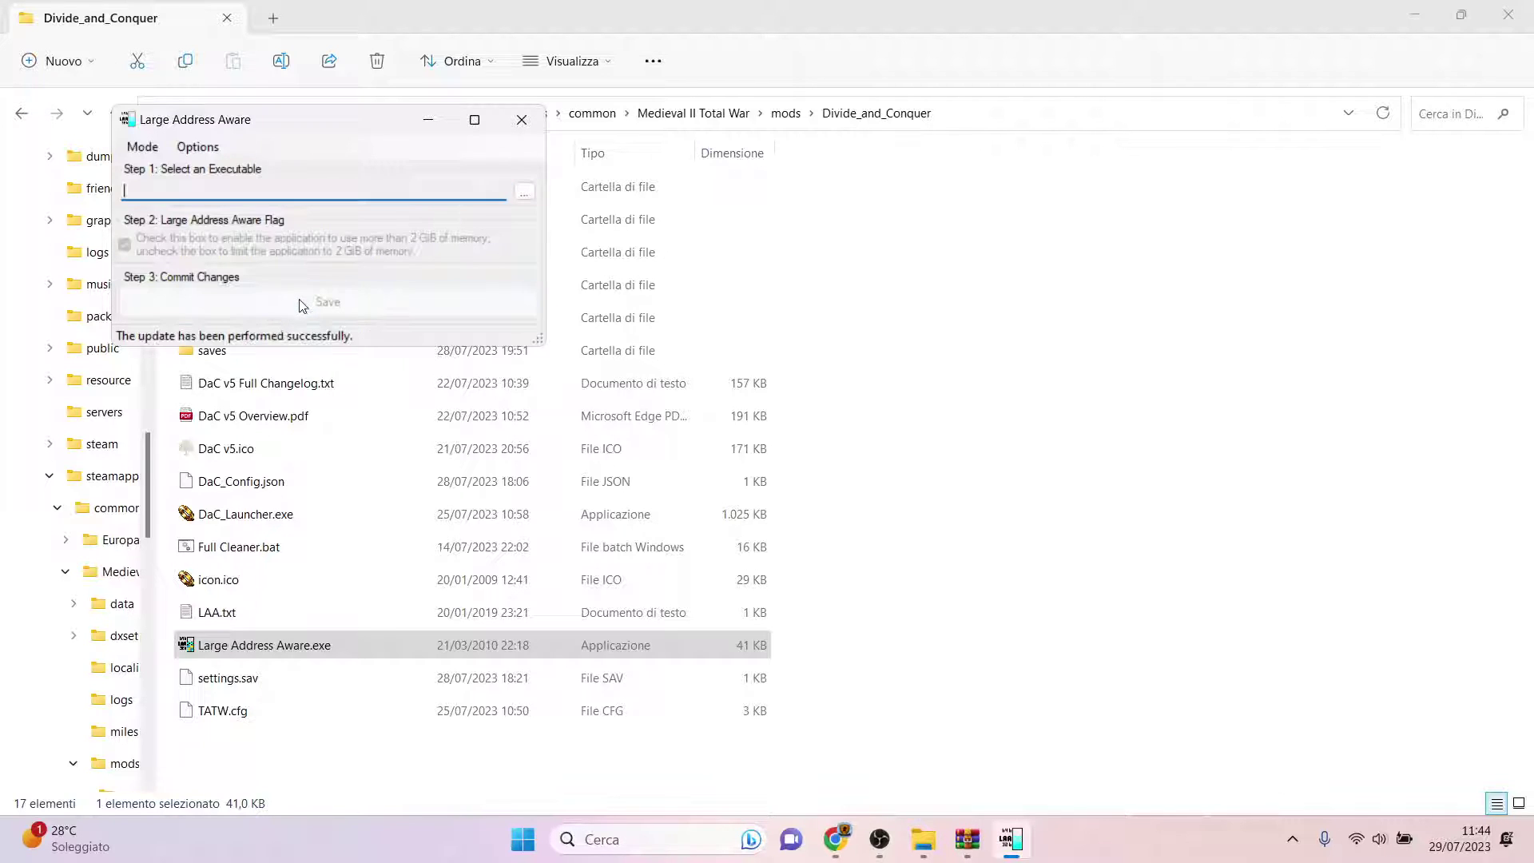
click(526, 124)
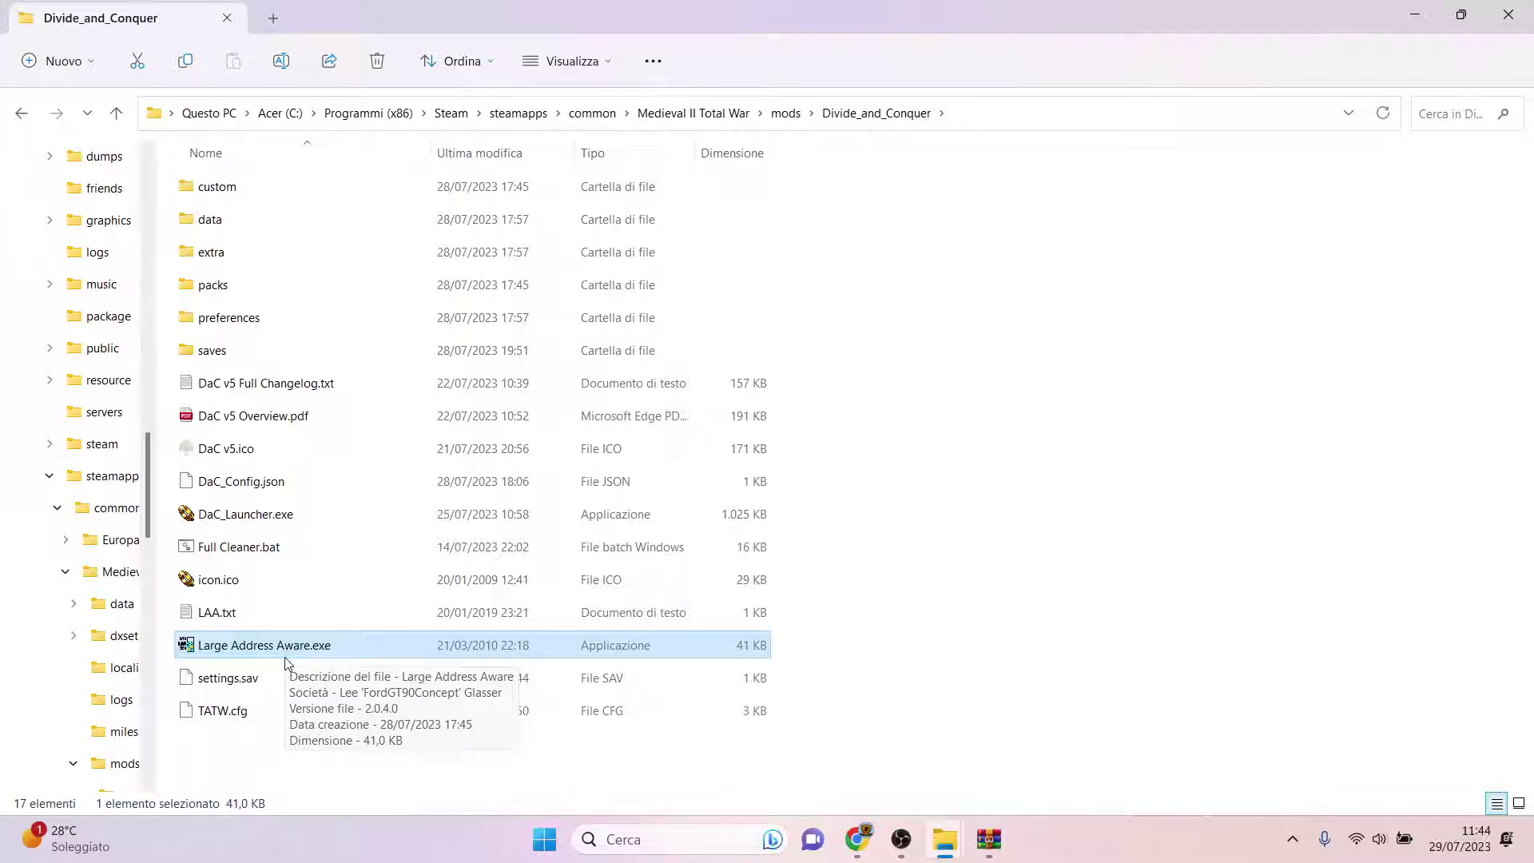
Check the dac installation folder, then return to the TechPowerUp Large Address Aware thread in Chrome.
mouse_move(945, 843)
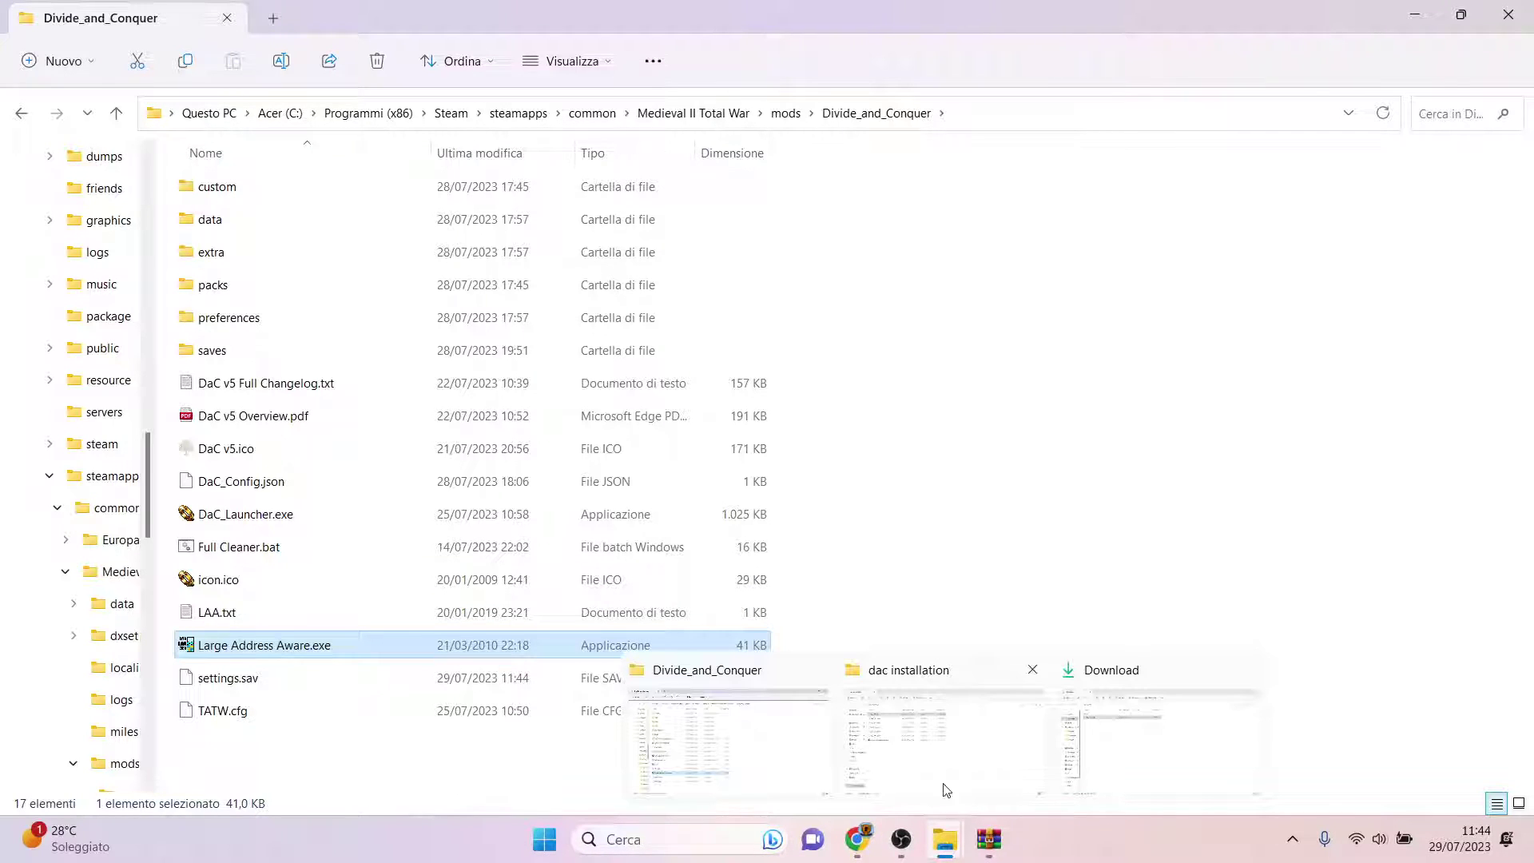
click(946, 787)
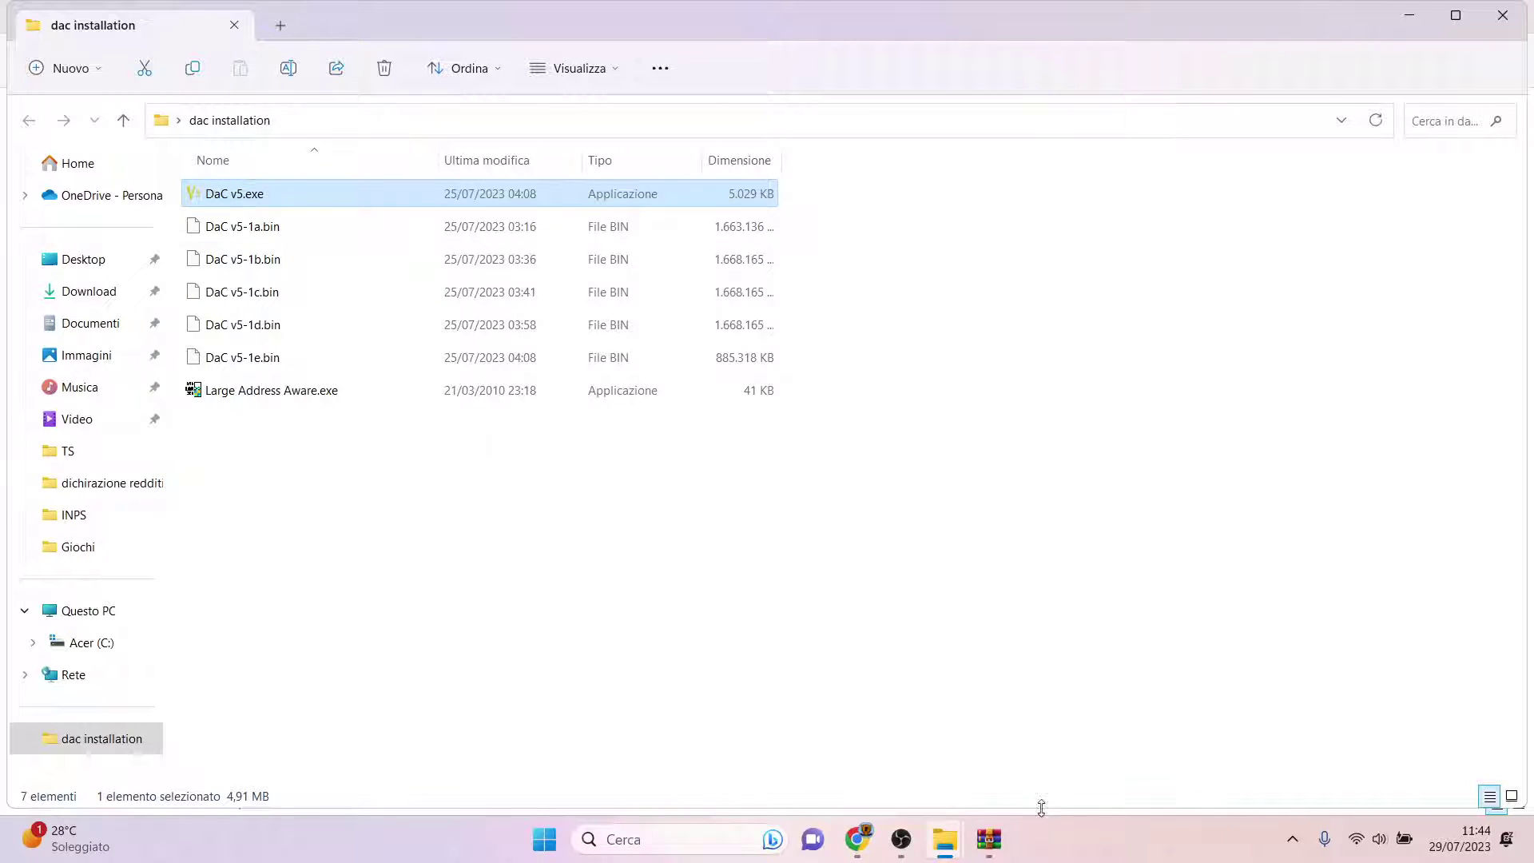
mouse_move(936, 835)
click(863, 839)
click(575, 18)
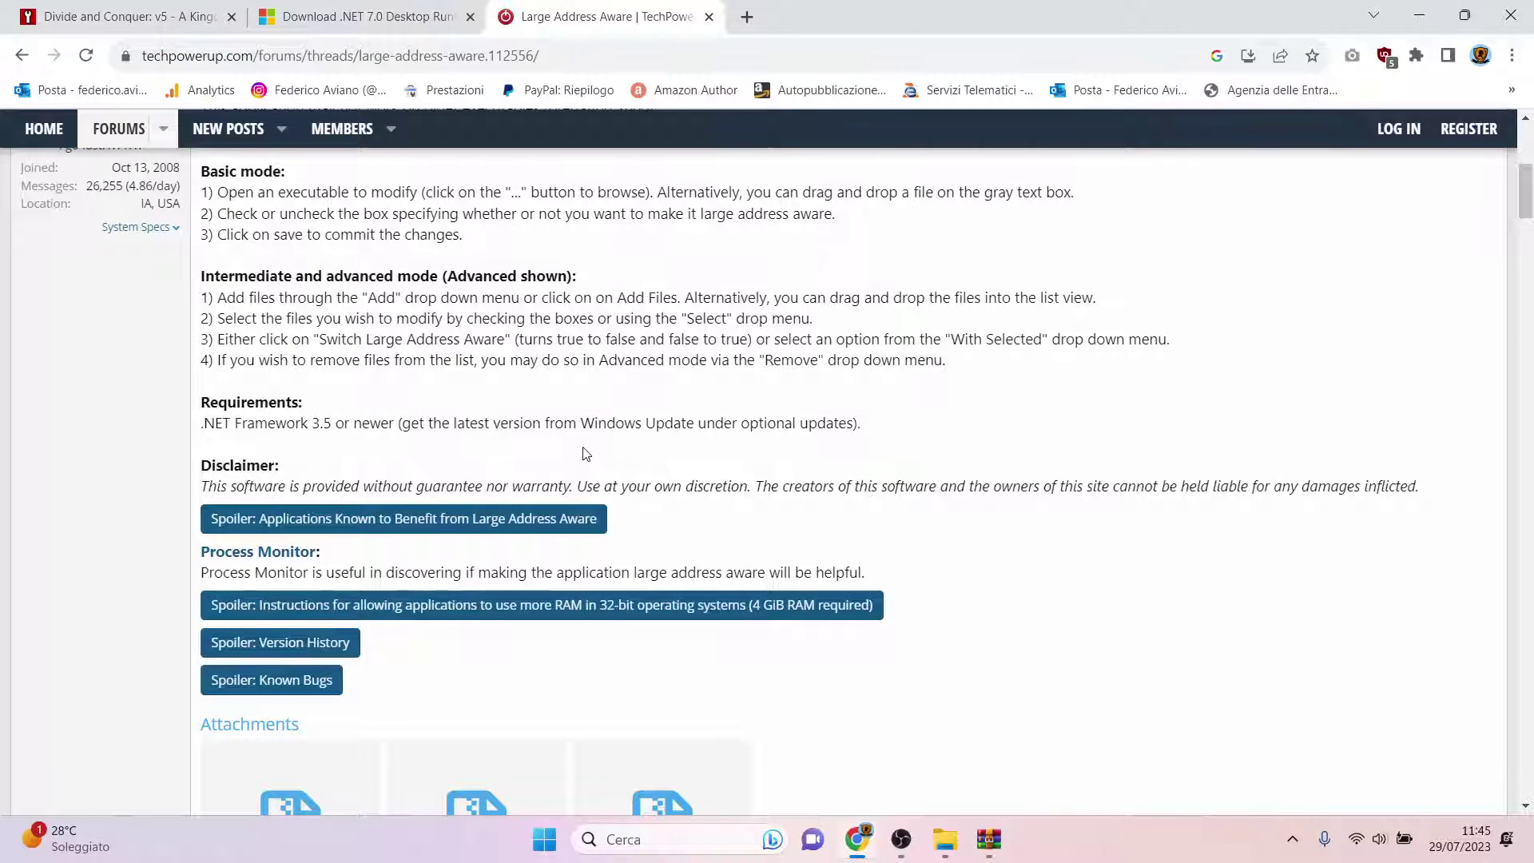
scroll(703, 447, down, 2)
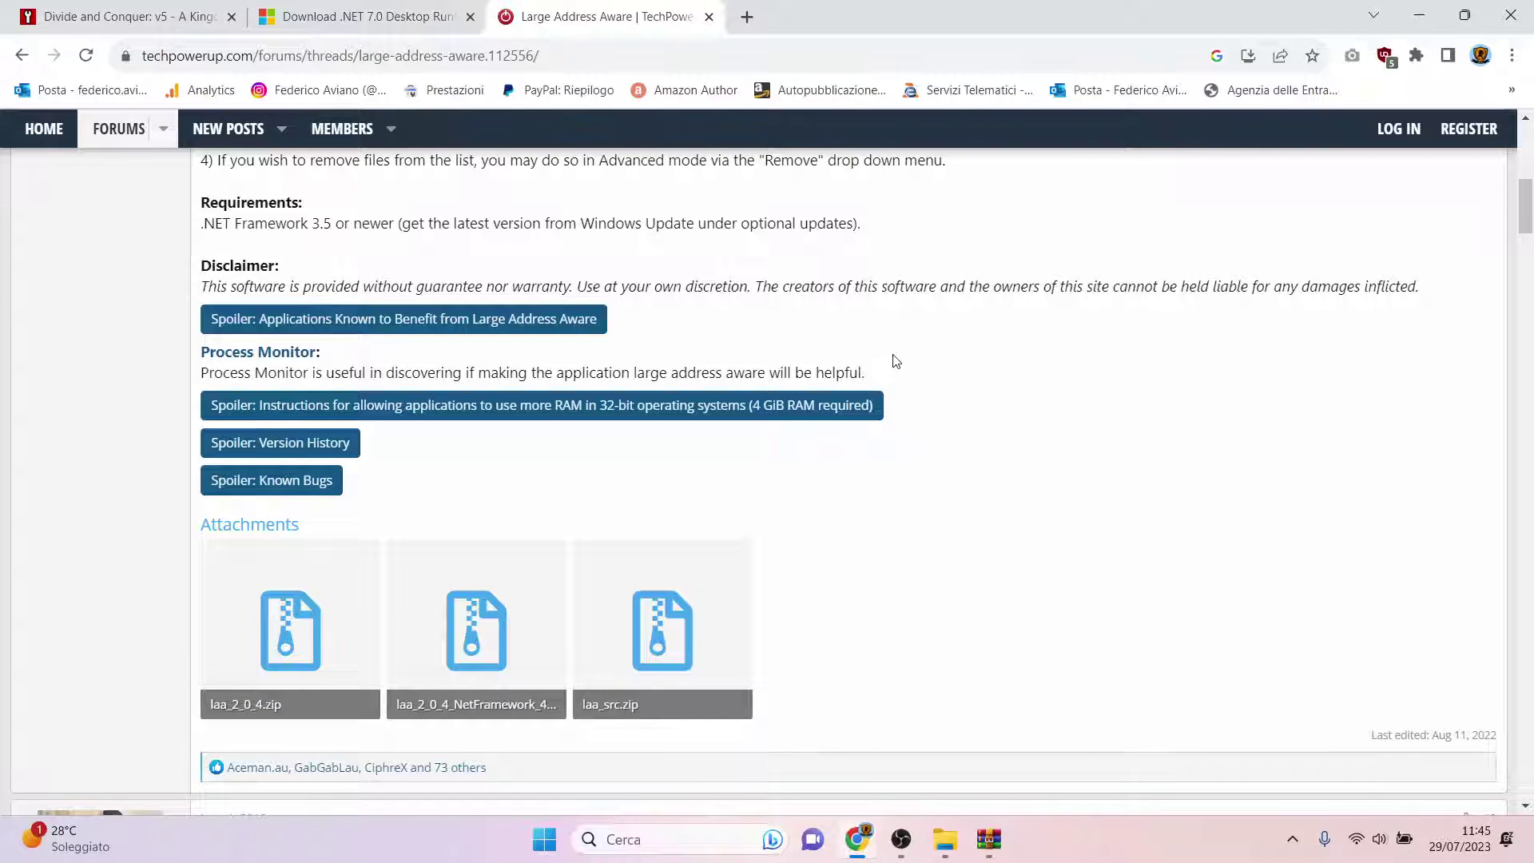
click(949, 827)
click(954, 790)
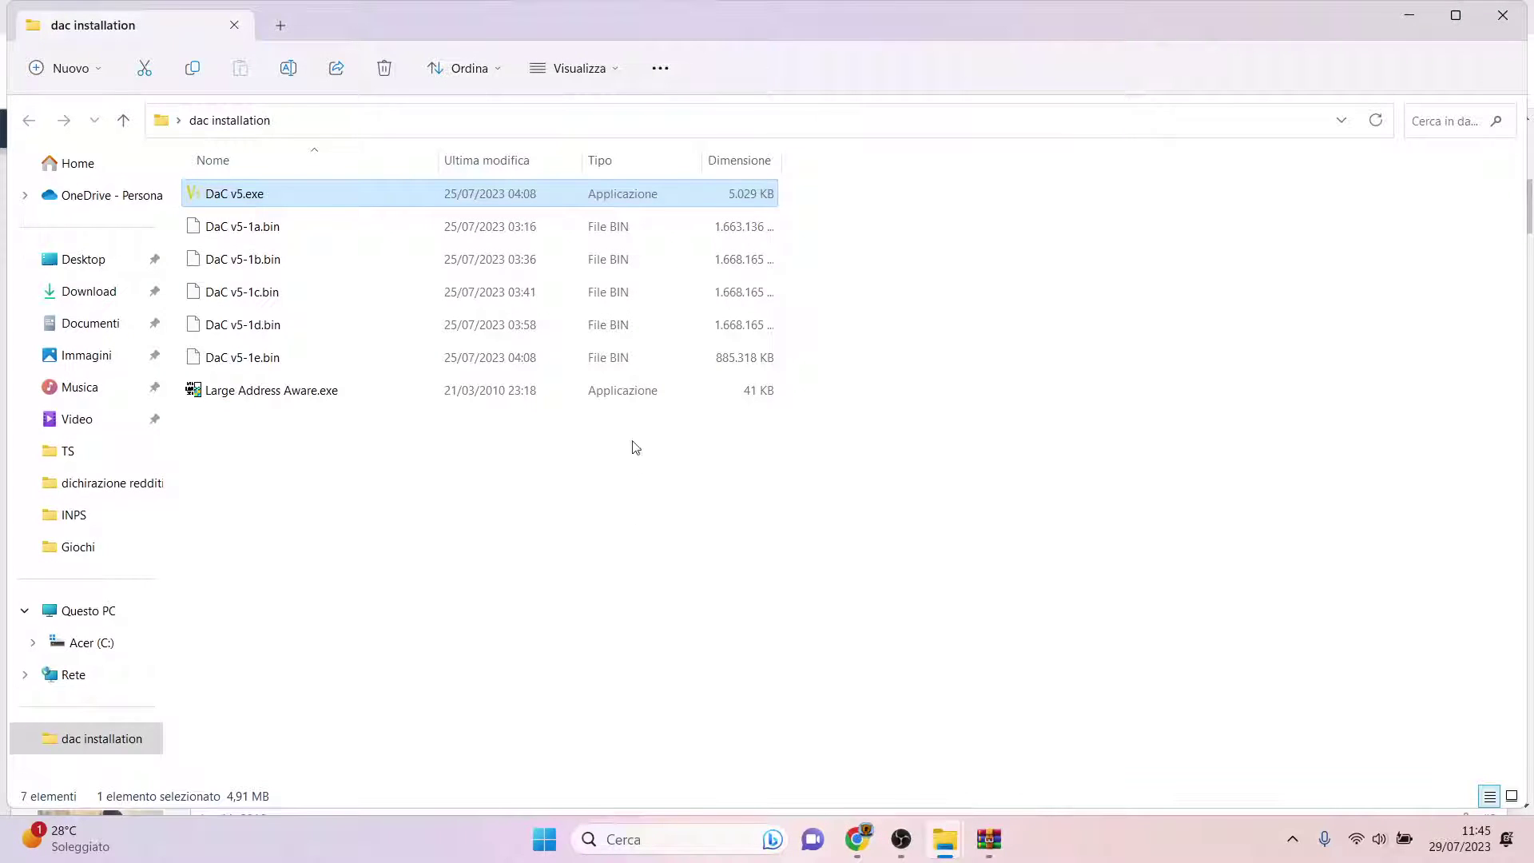
mouse_move(943, 855)
click(754, 747)
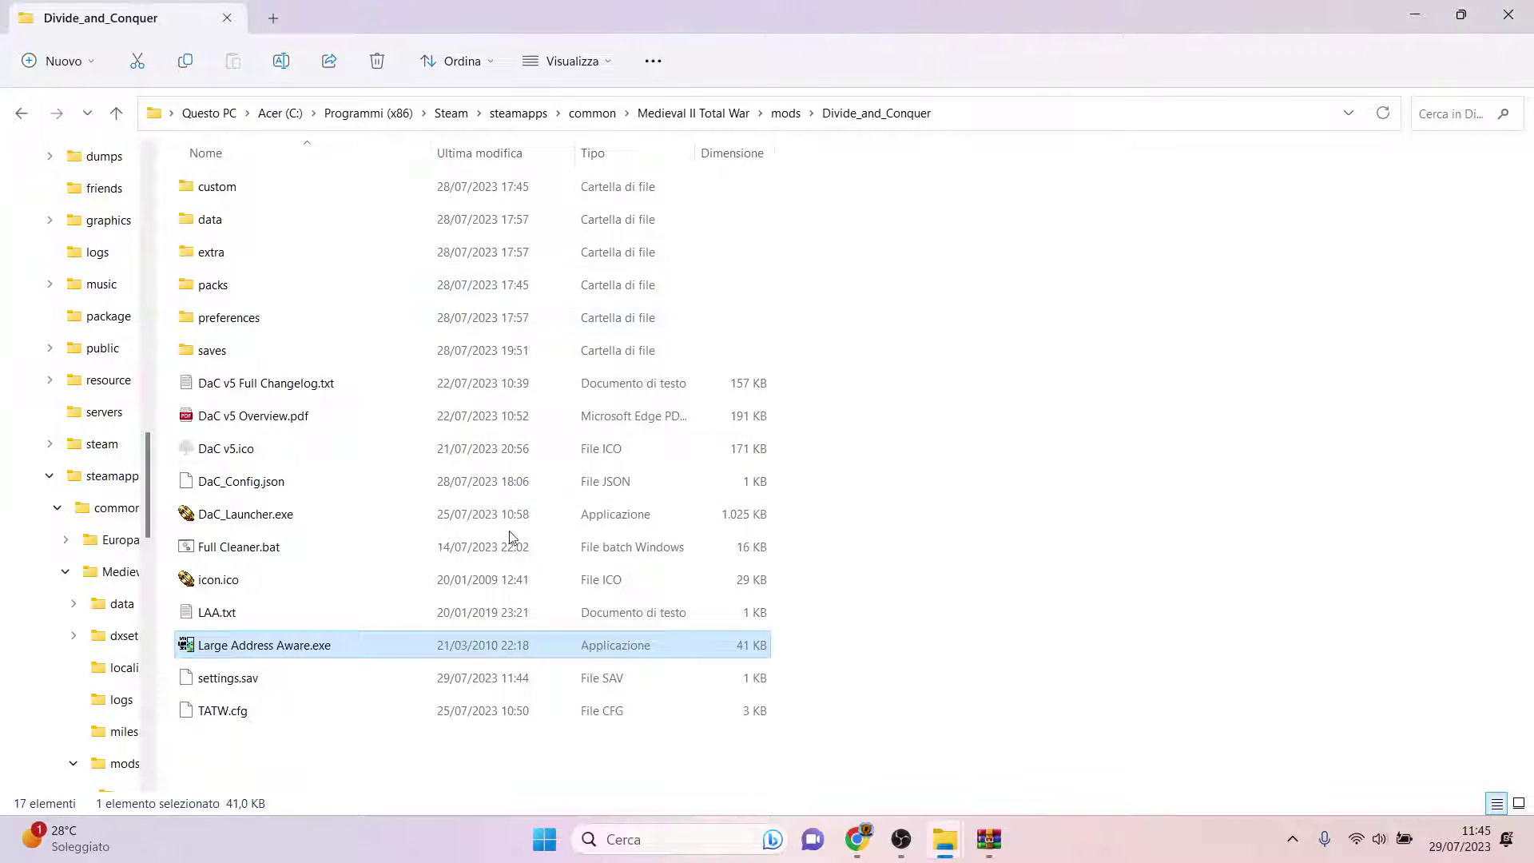
double_click(623, 655)
click(851, 767)
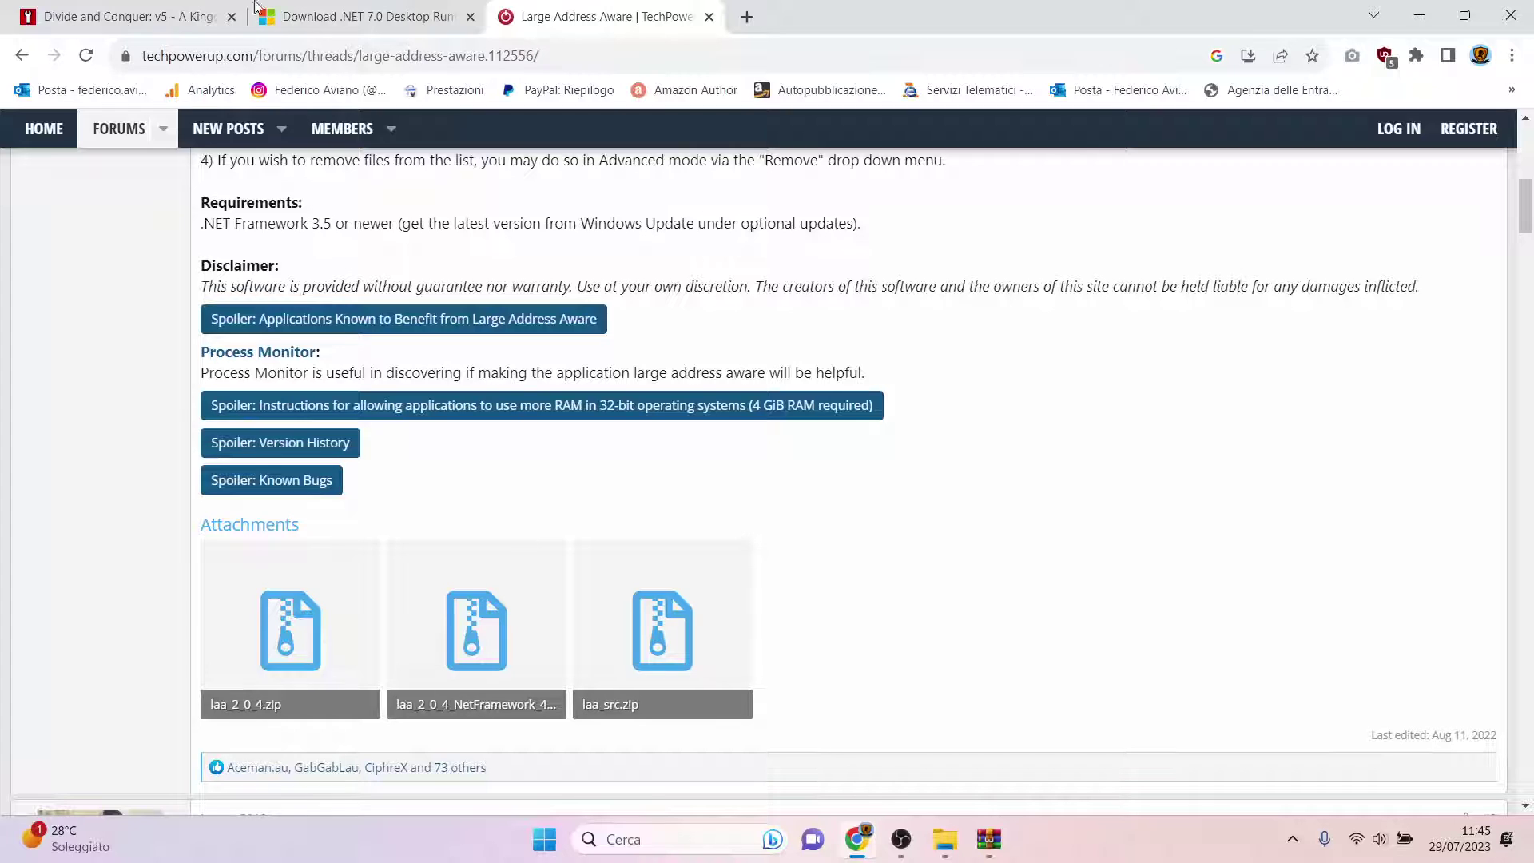
Highlight ModDB's step 6 about deleting the VirtualStore entry, then bring up the Explorer windows.
click(206, 7)
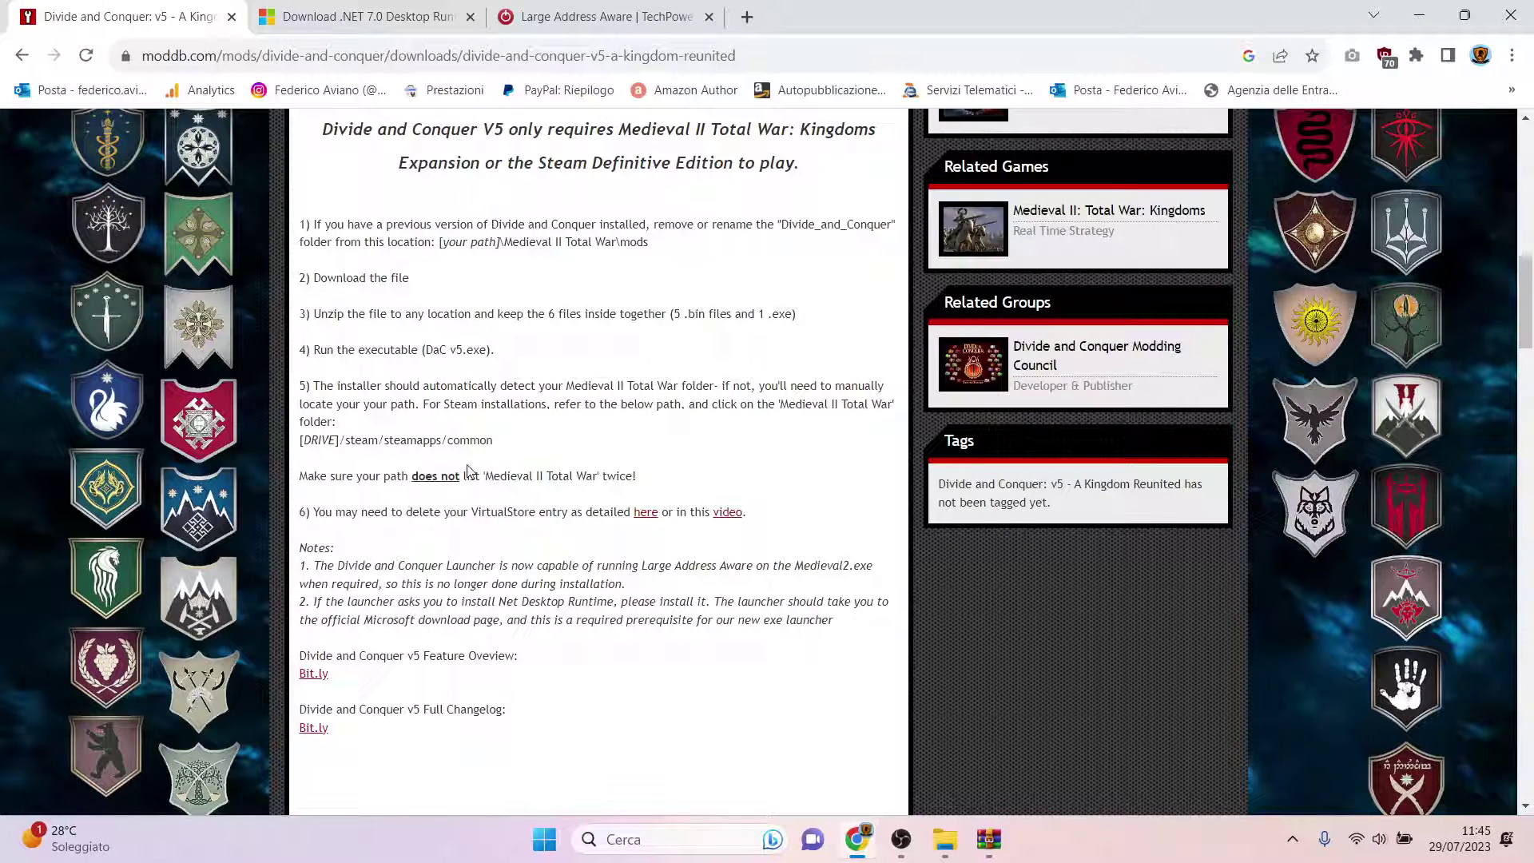
drag(306, 512, 560, 517)
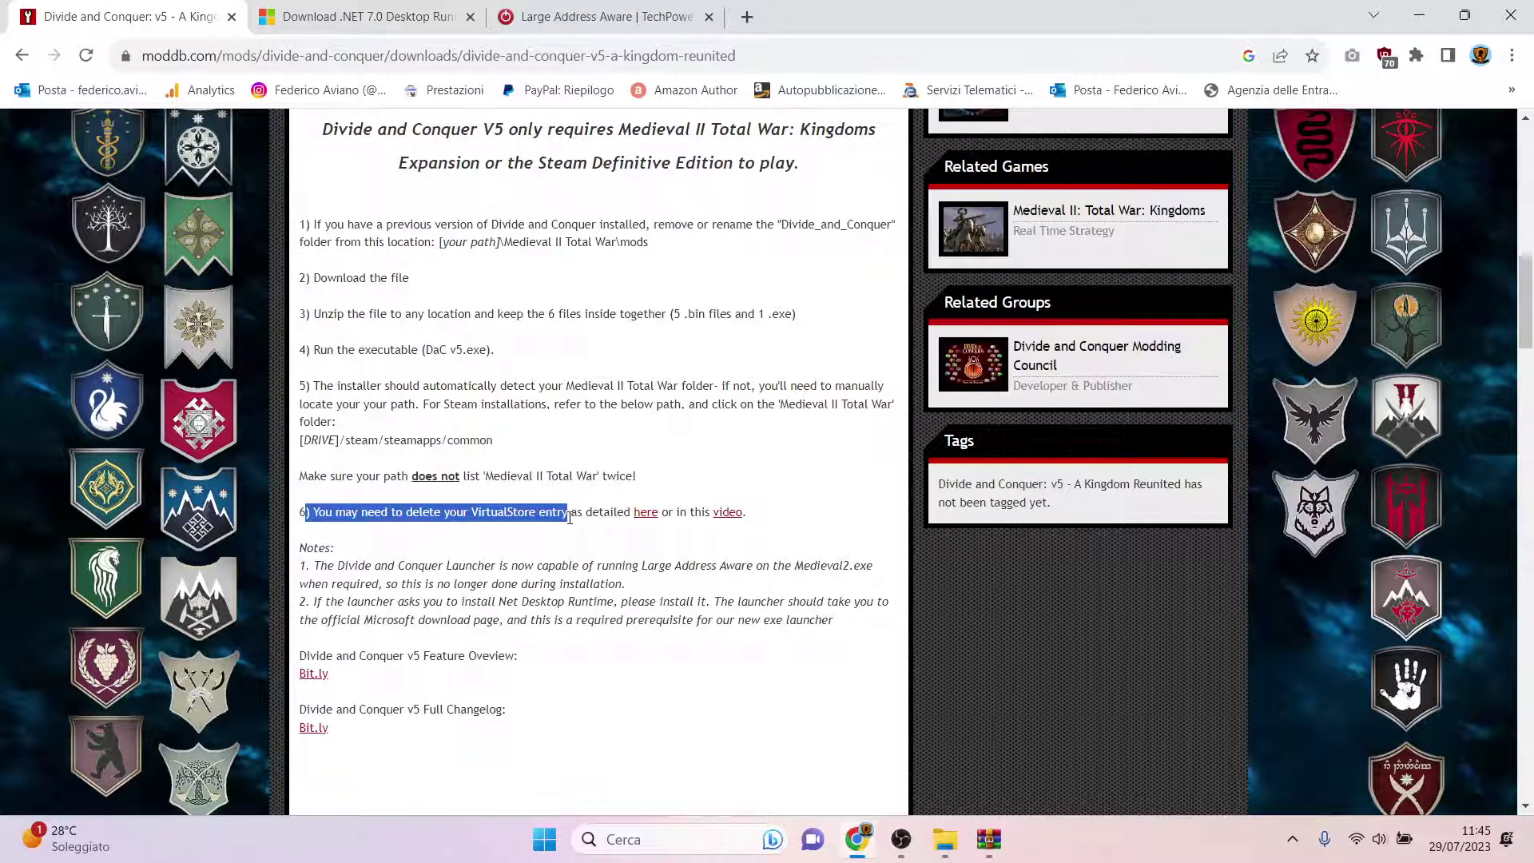
click(944, 839)
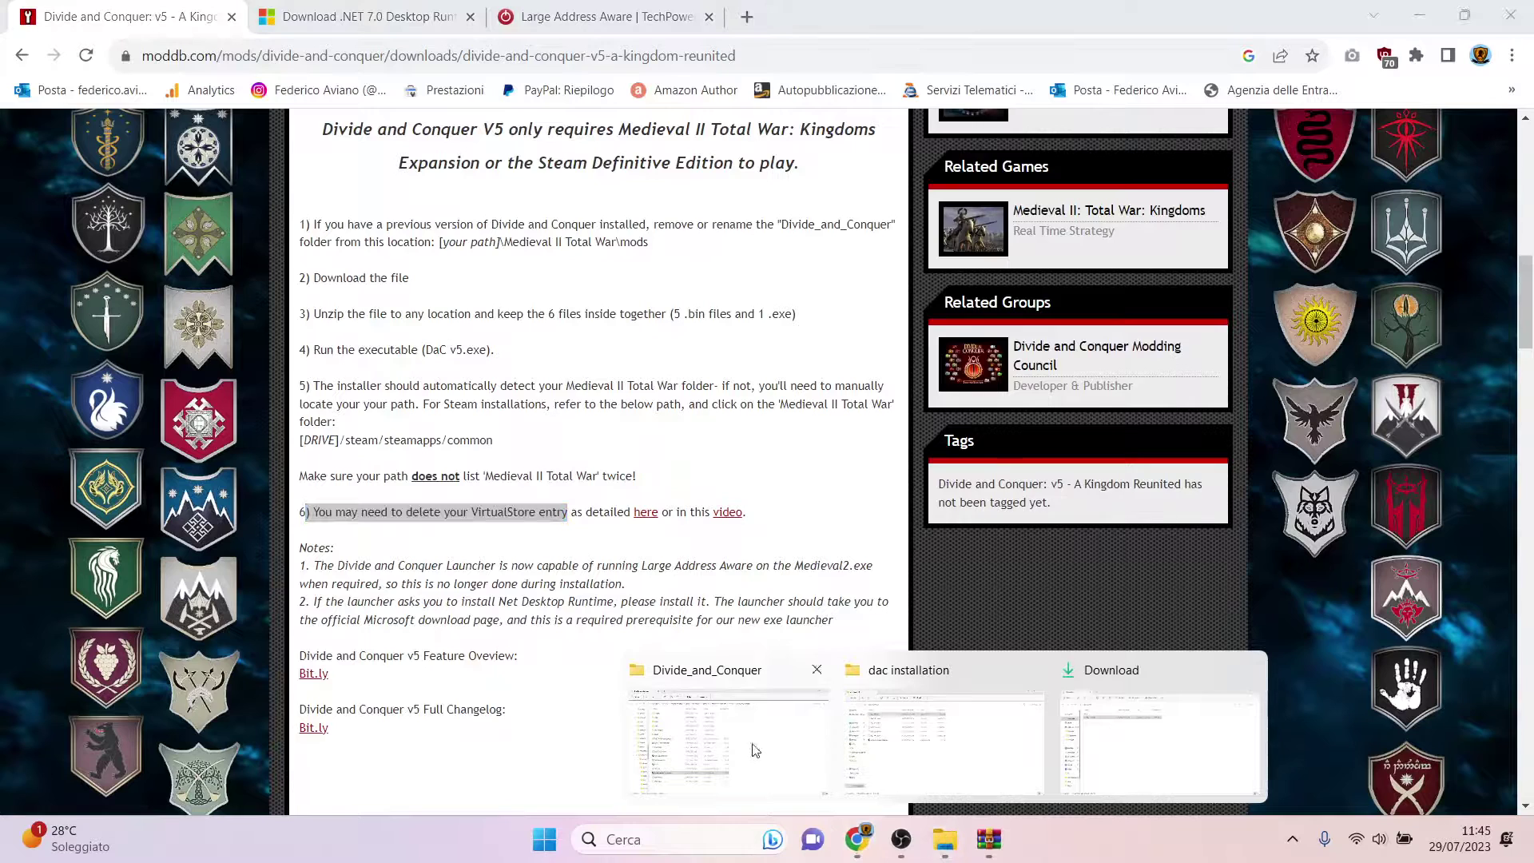
Navigate through Utenti, the user profile, AppData and Local into the VirtualStore folder.
click(764, 715)
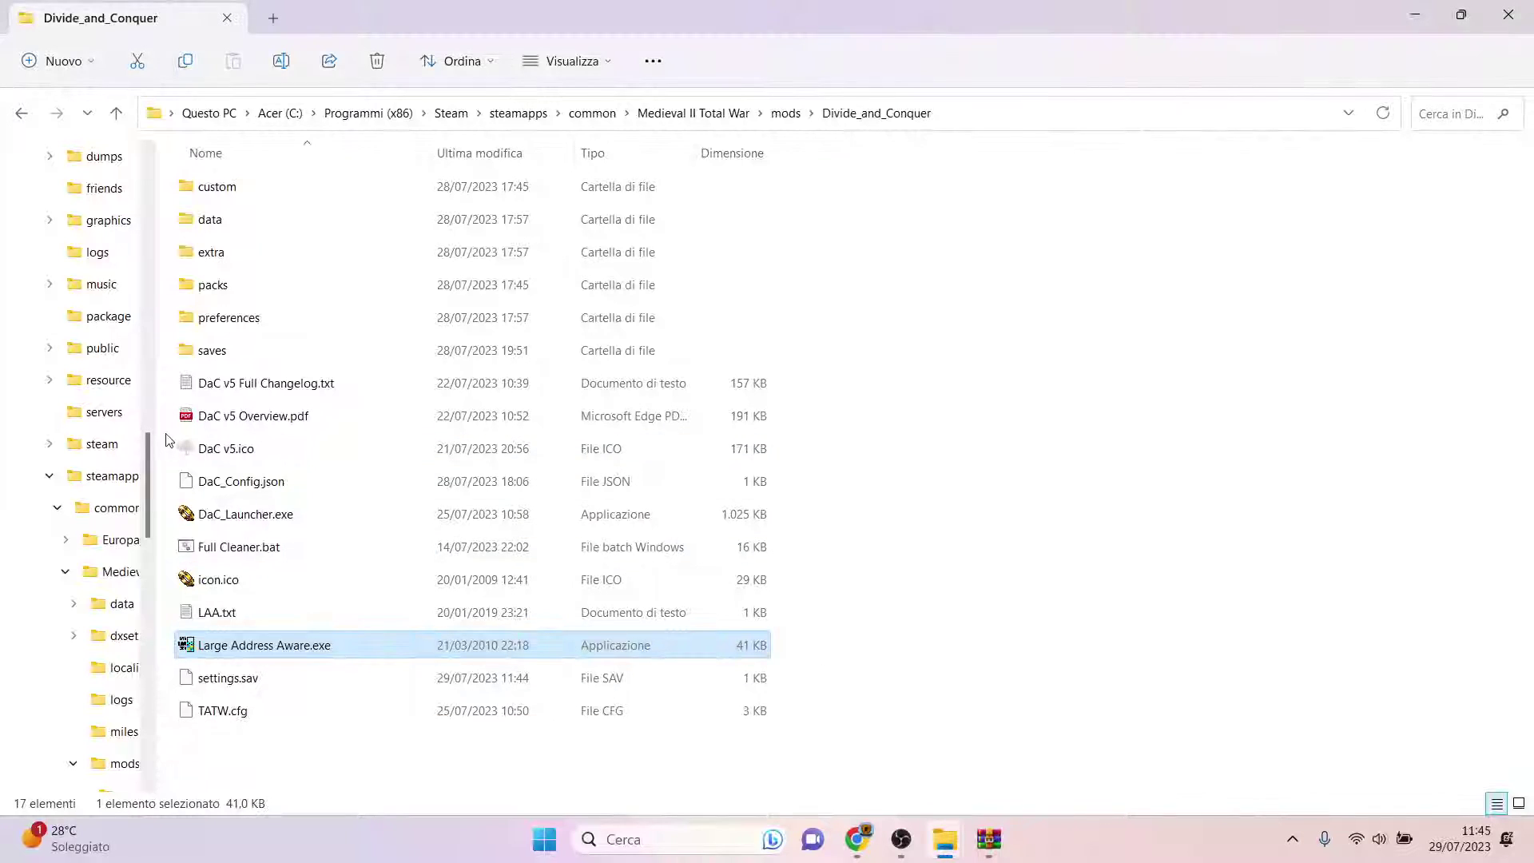
scroll(102, 418, down, 10)
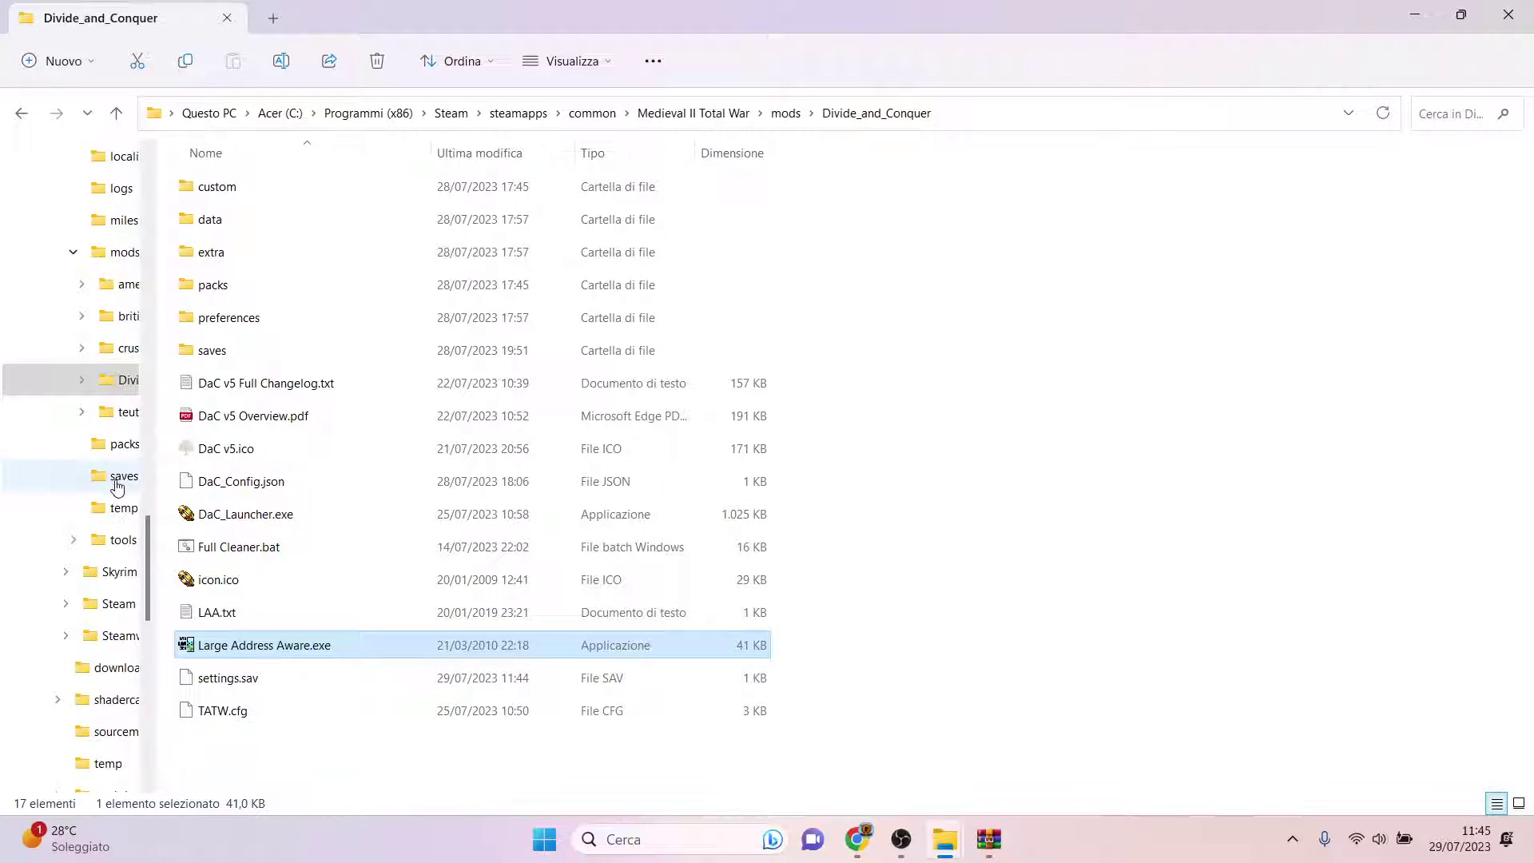
scroll(73, 551, down, 4)
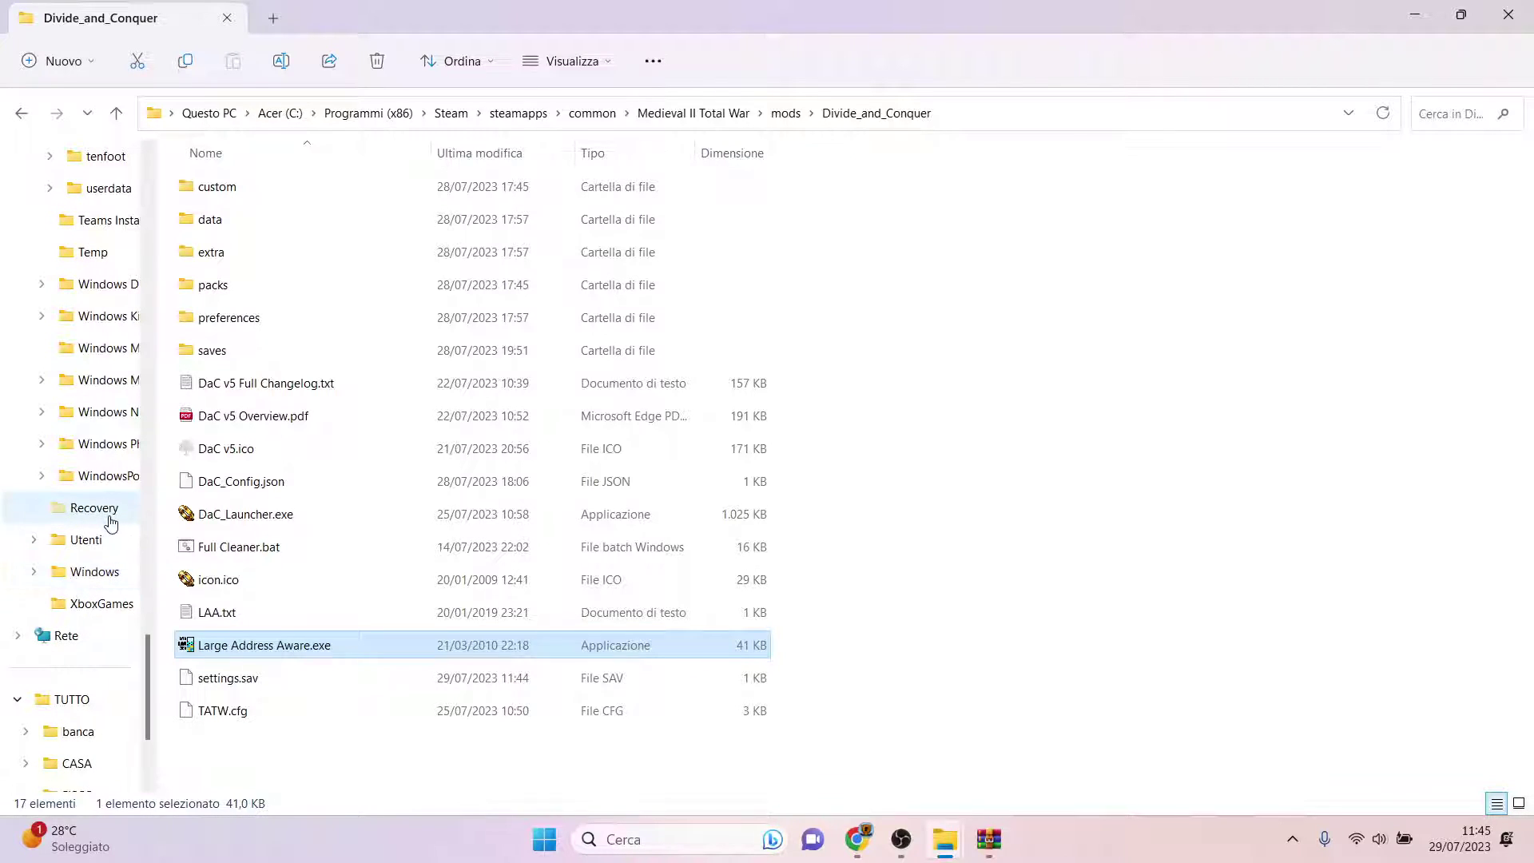
click(99, 550)
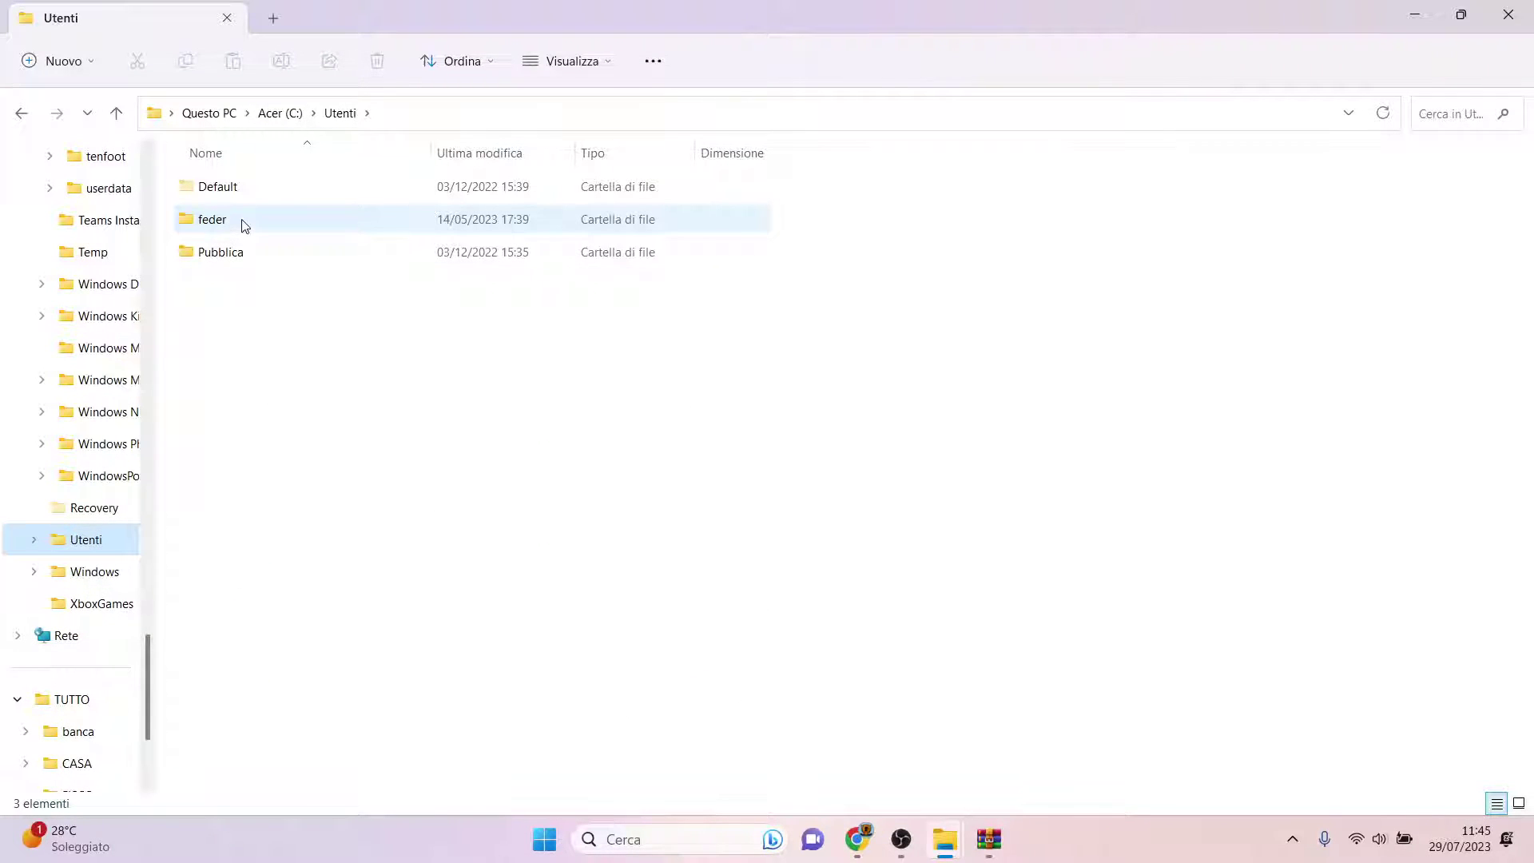
click(228, 230)
double_click(227, 230)
double_click(271, 292)
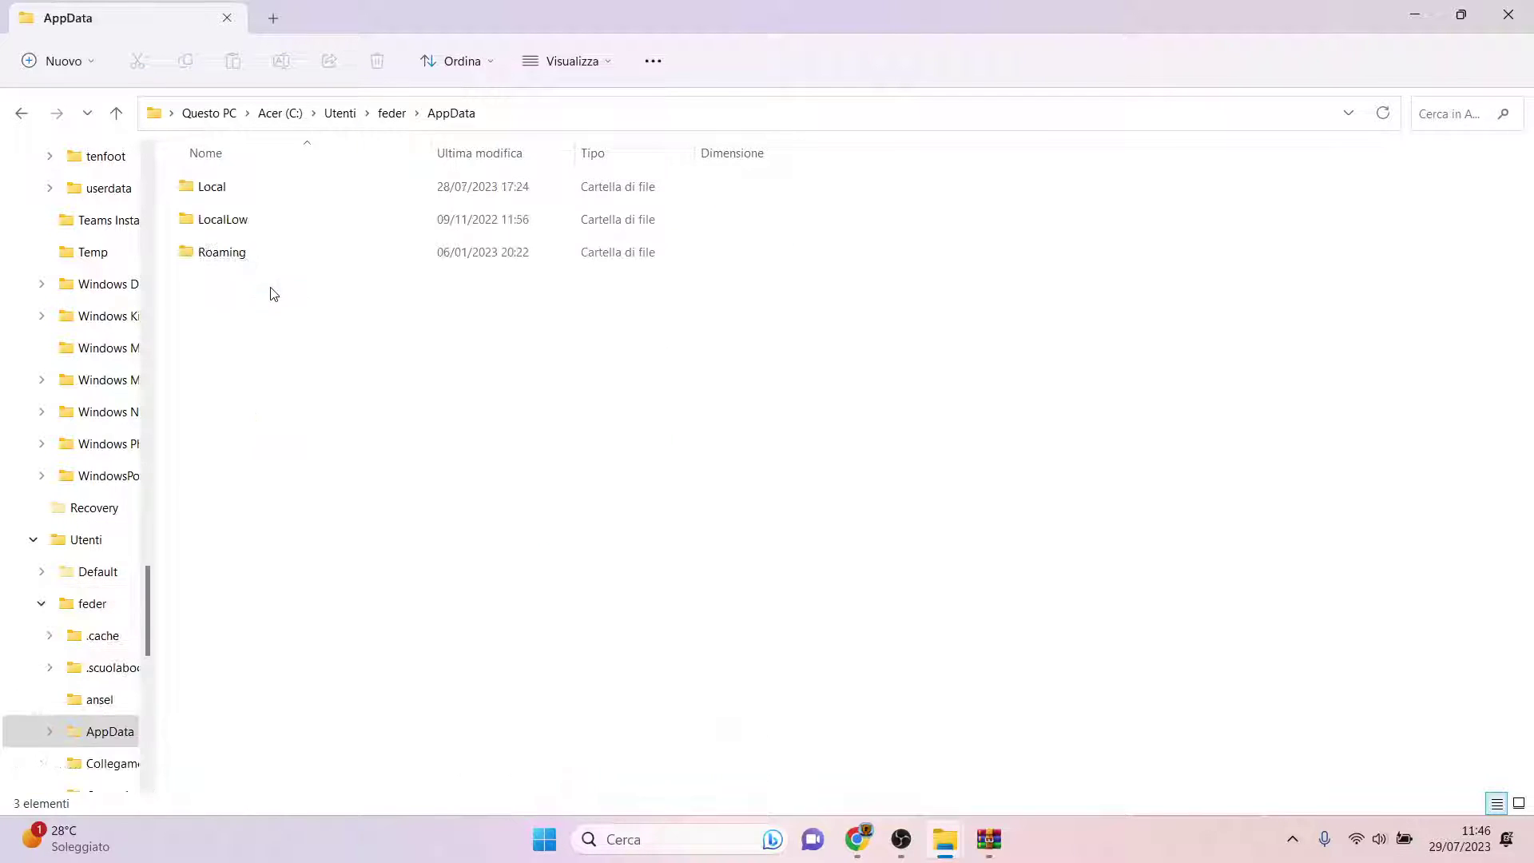
double_click(256, 192)
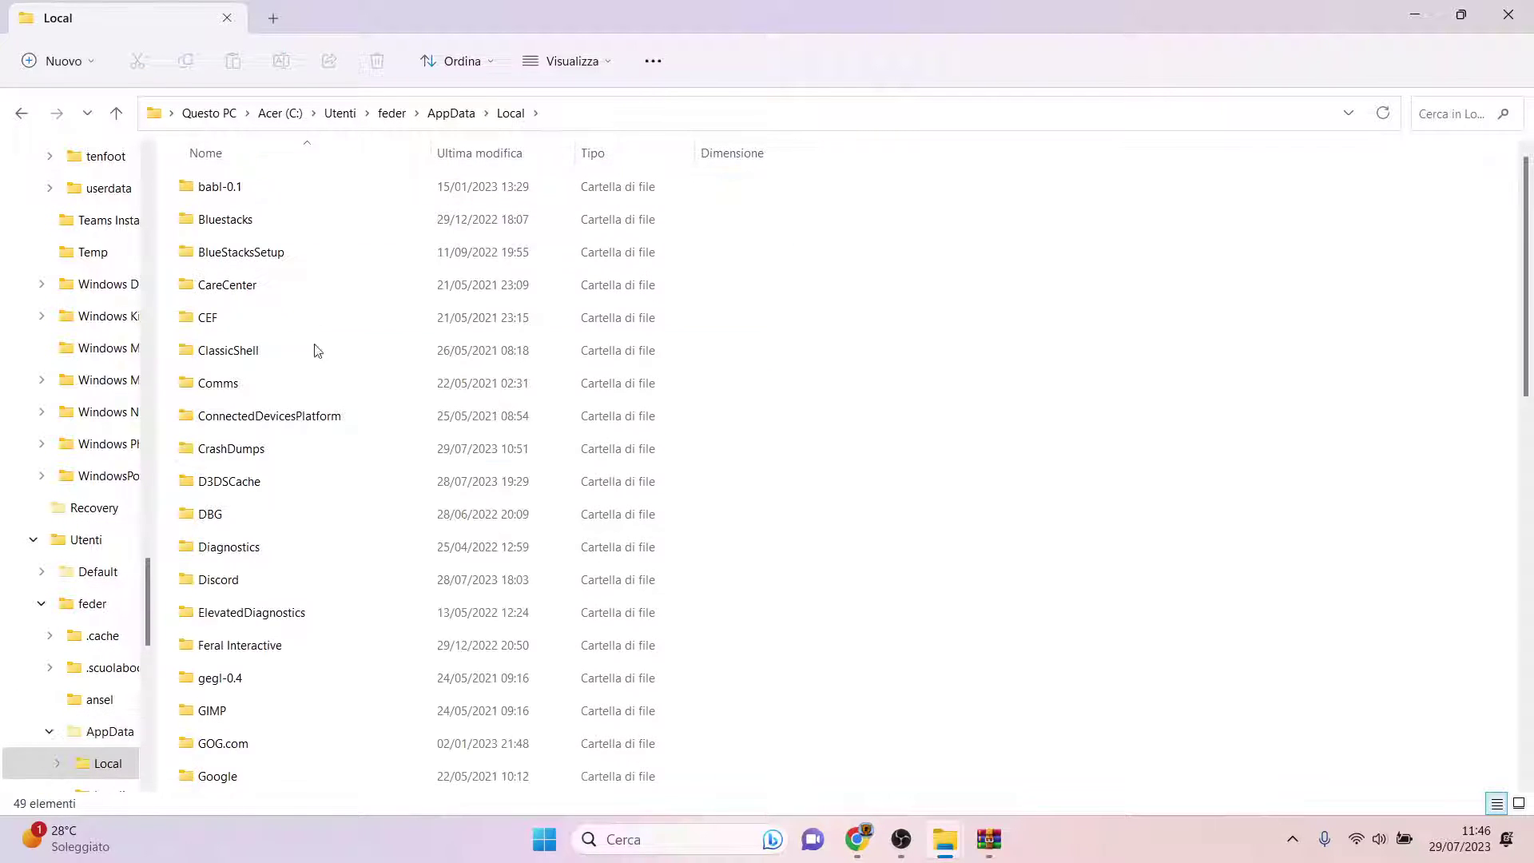
scroll(355, 462, down, 4)
scroll(356, 462, down, 6)
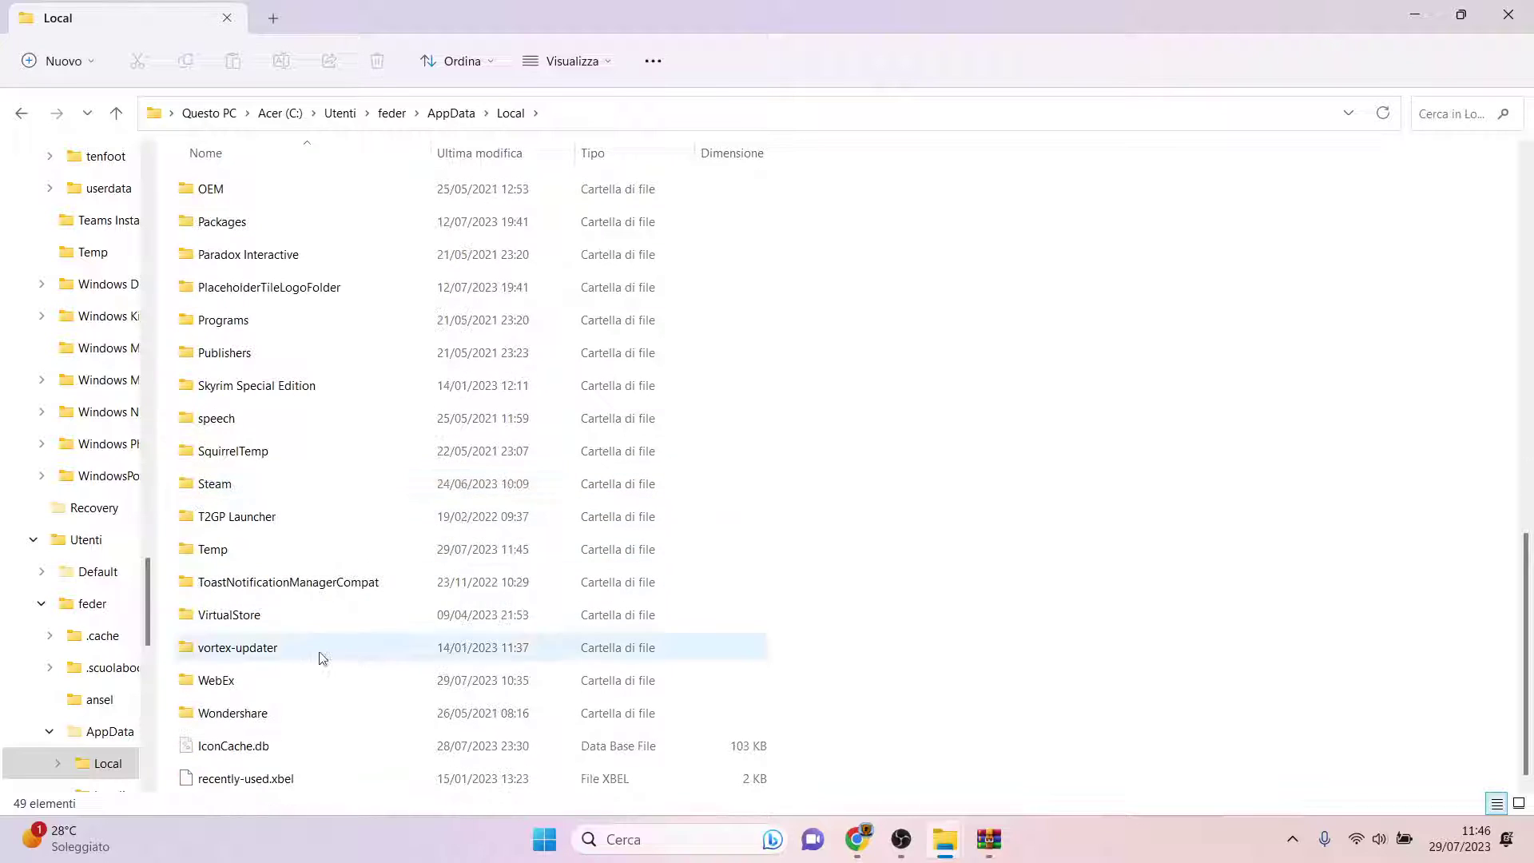
double_click(281, 624)
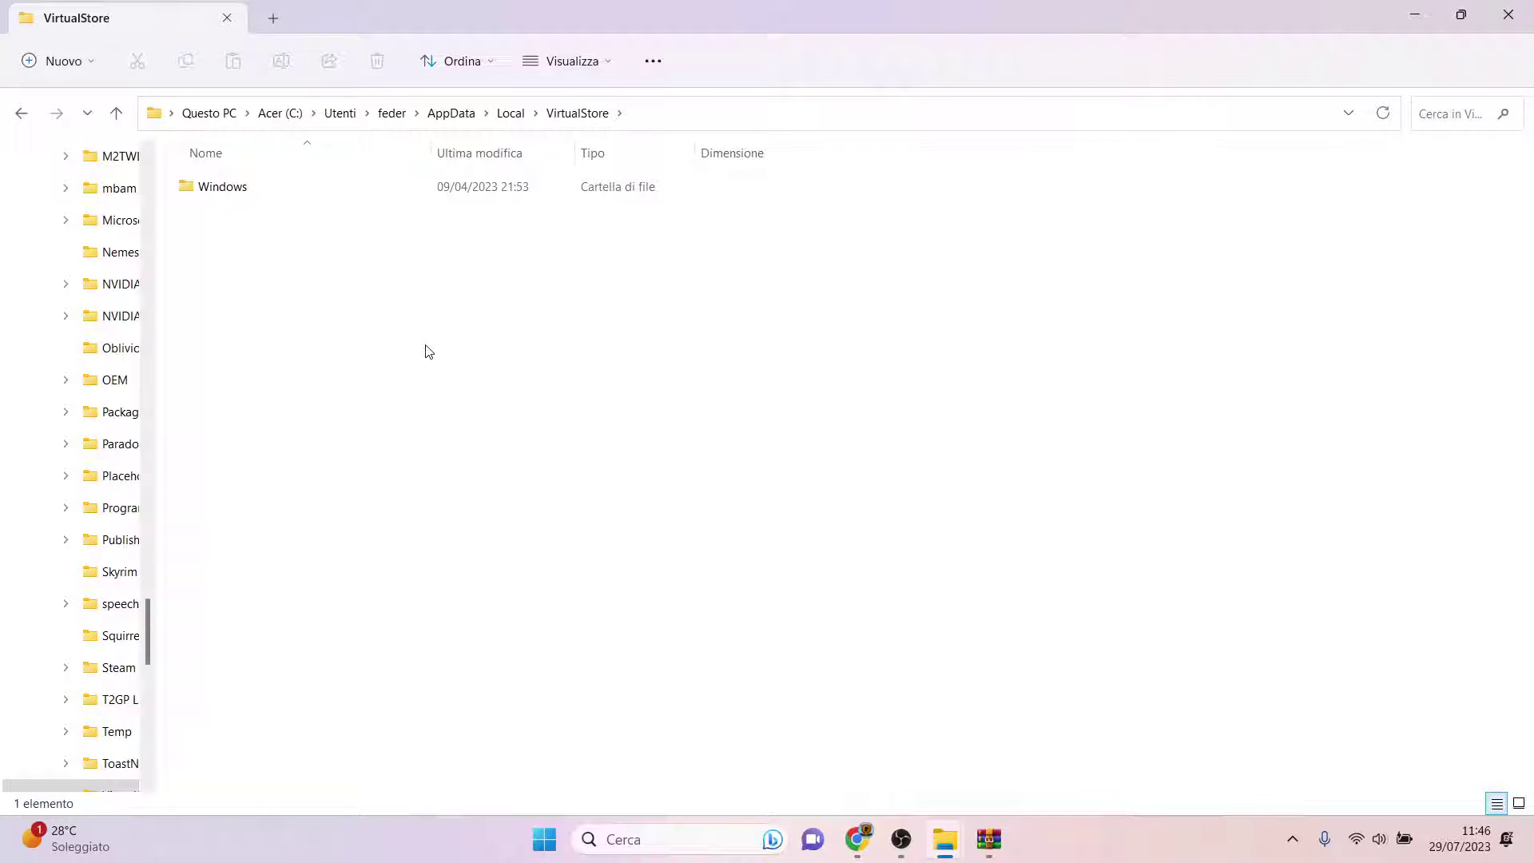
Review the YouTube 'Disable UAC and Virtual Store' video, then minimise everything to the desktop.
click(860, 839)
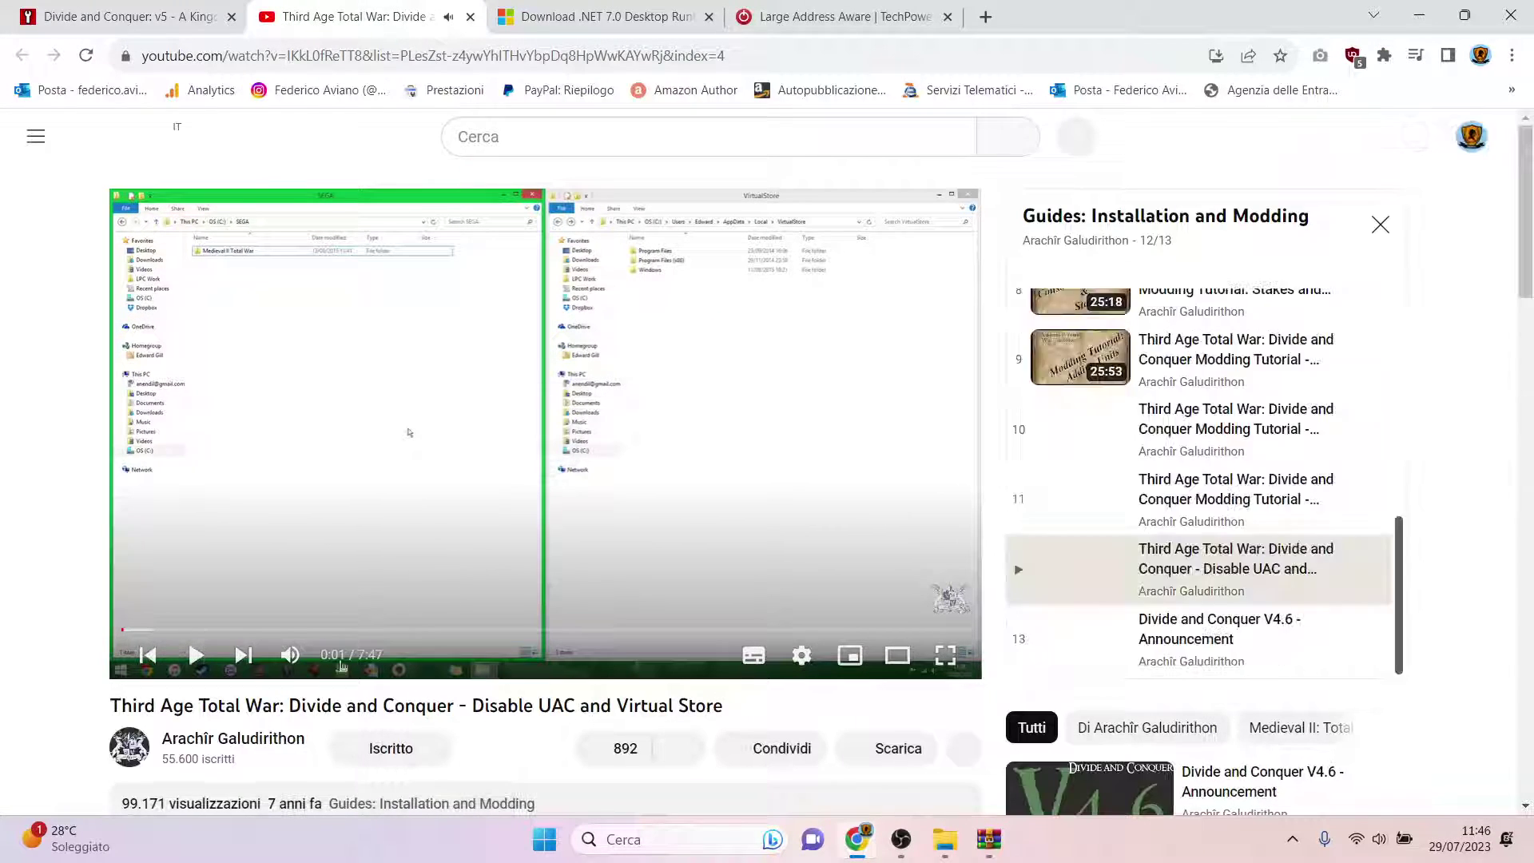
drag(498, 706, 641, 706)
click(642, 706)
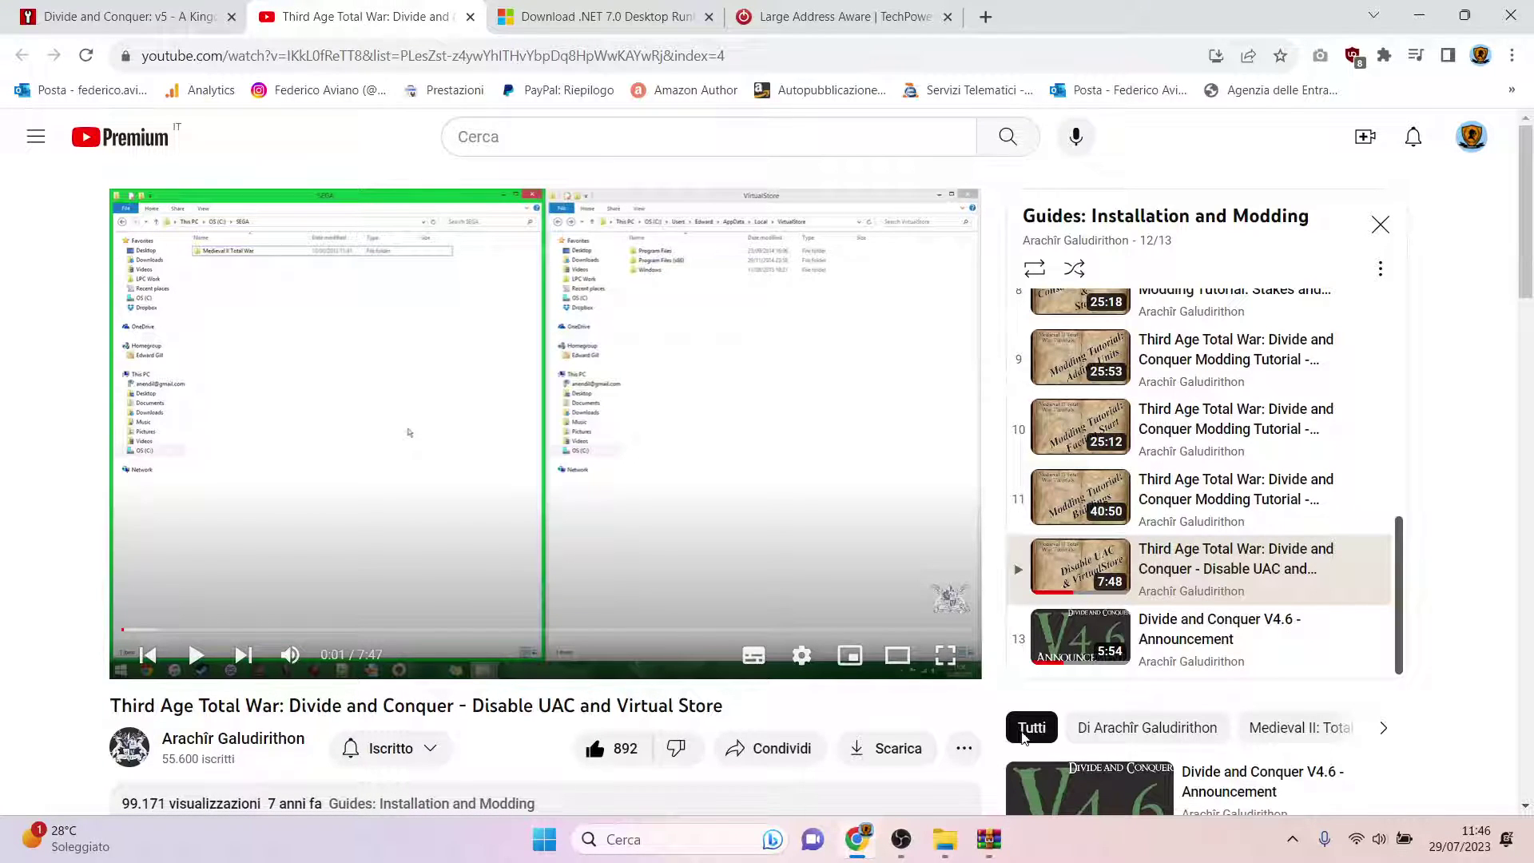
key(super+d)
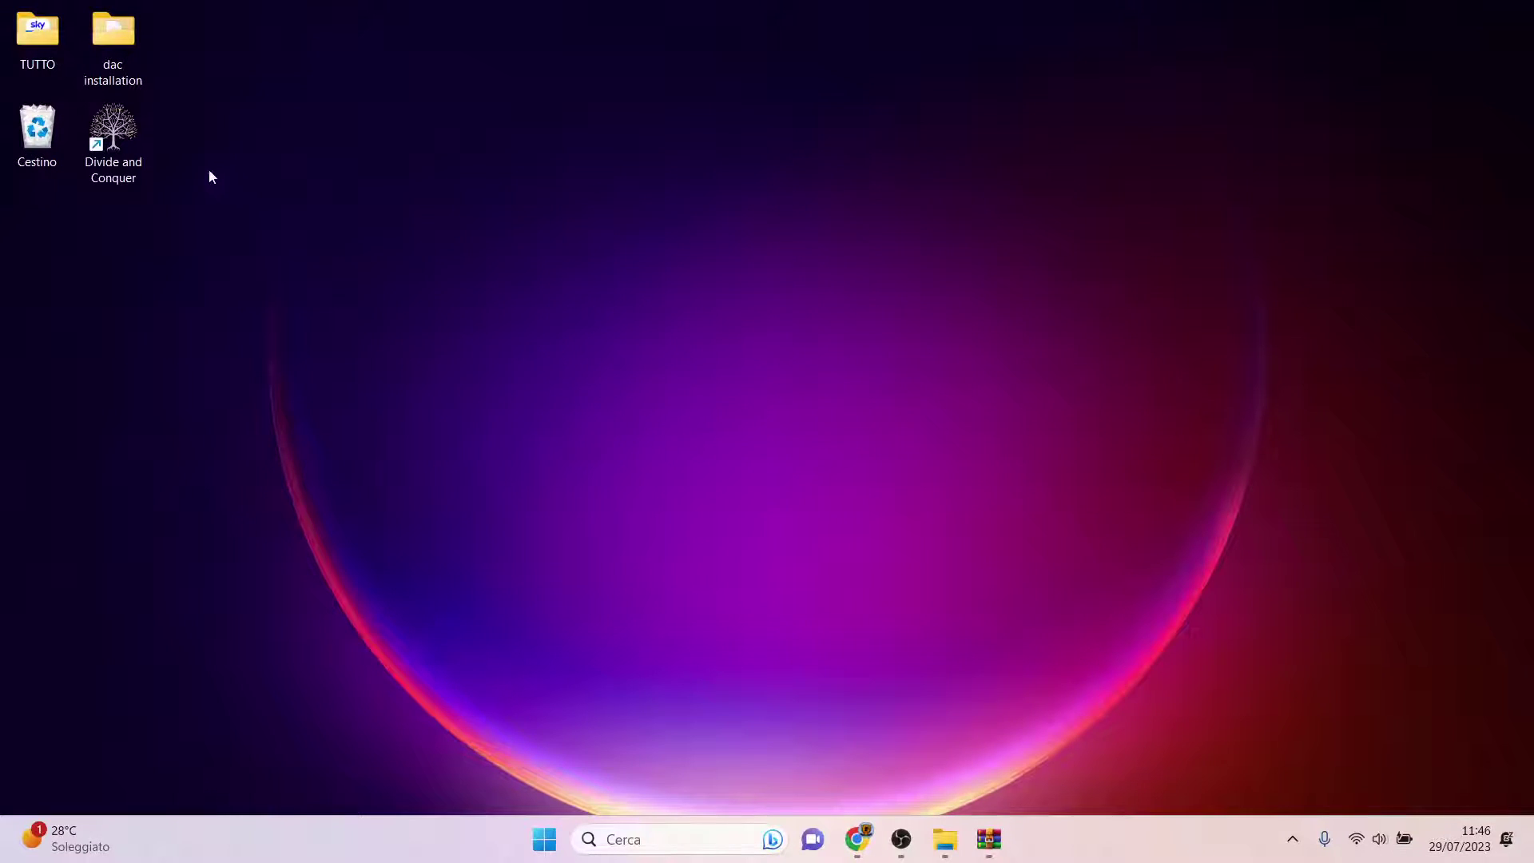
Start the Divide and Conquer launcher, save the optional settings, and launch the game.
double_click(127, 138)
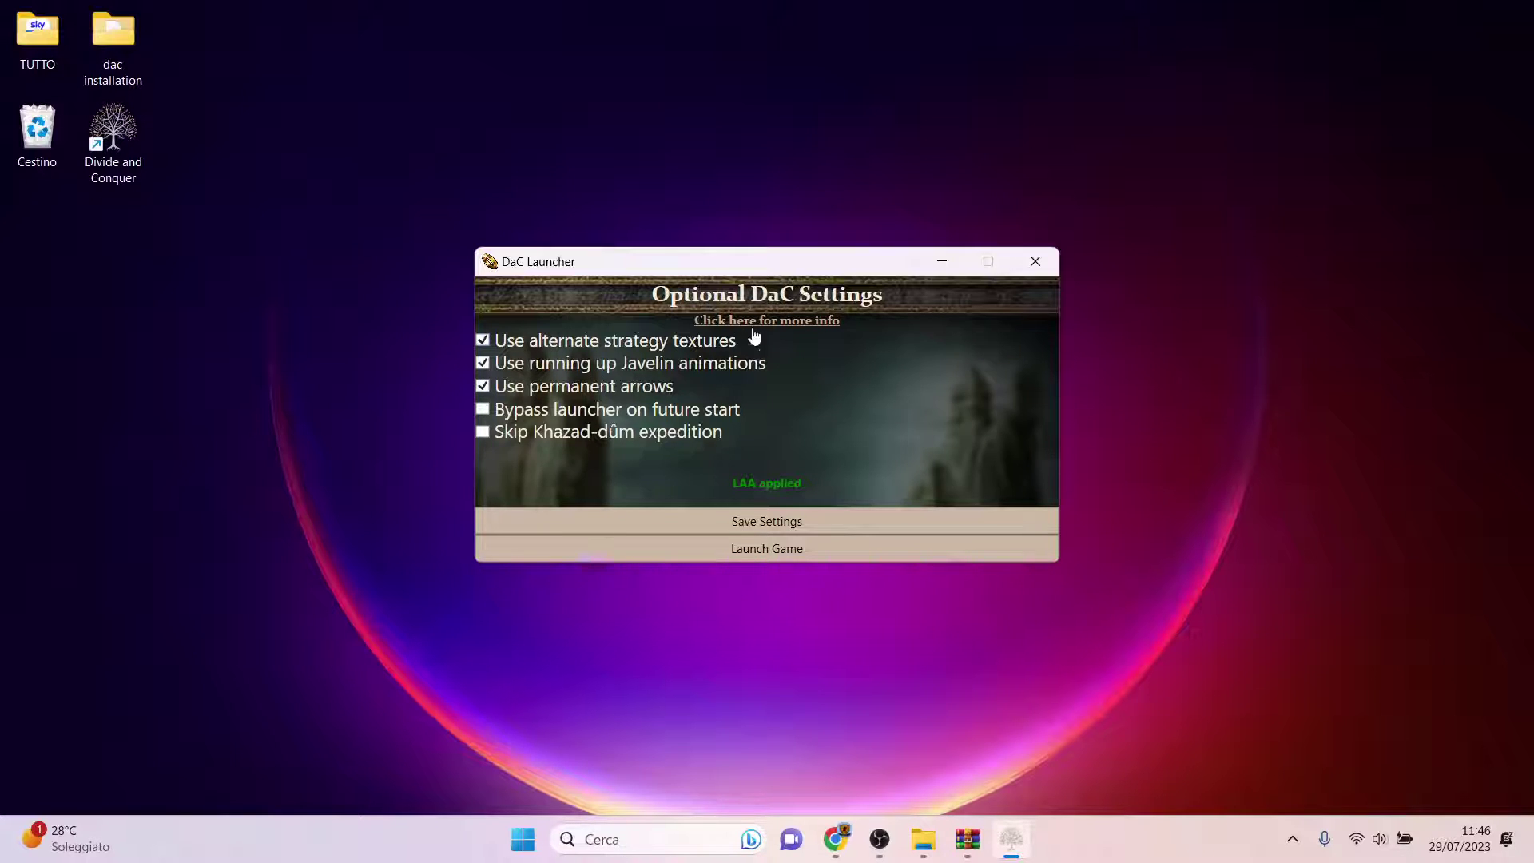
click(812, 511)
click(780, 554)
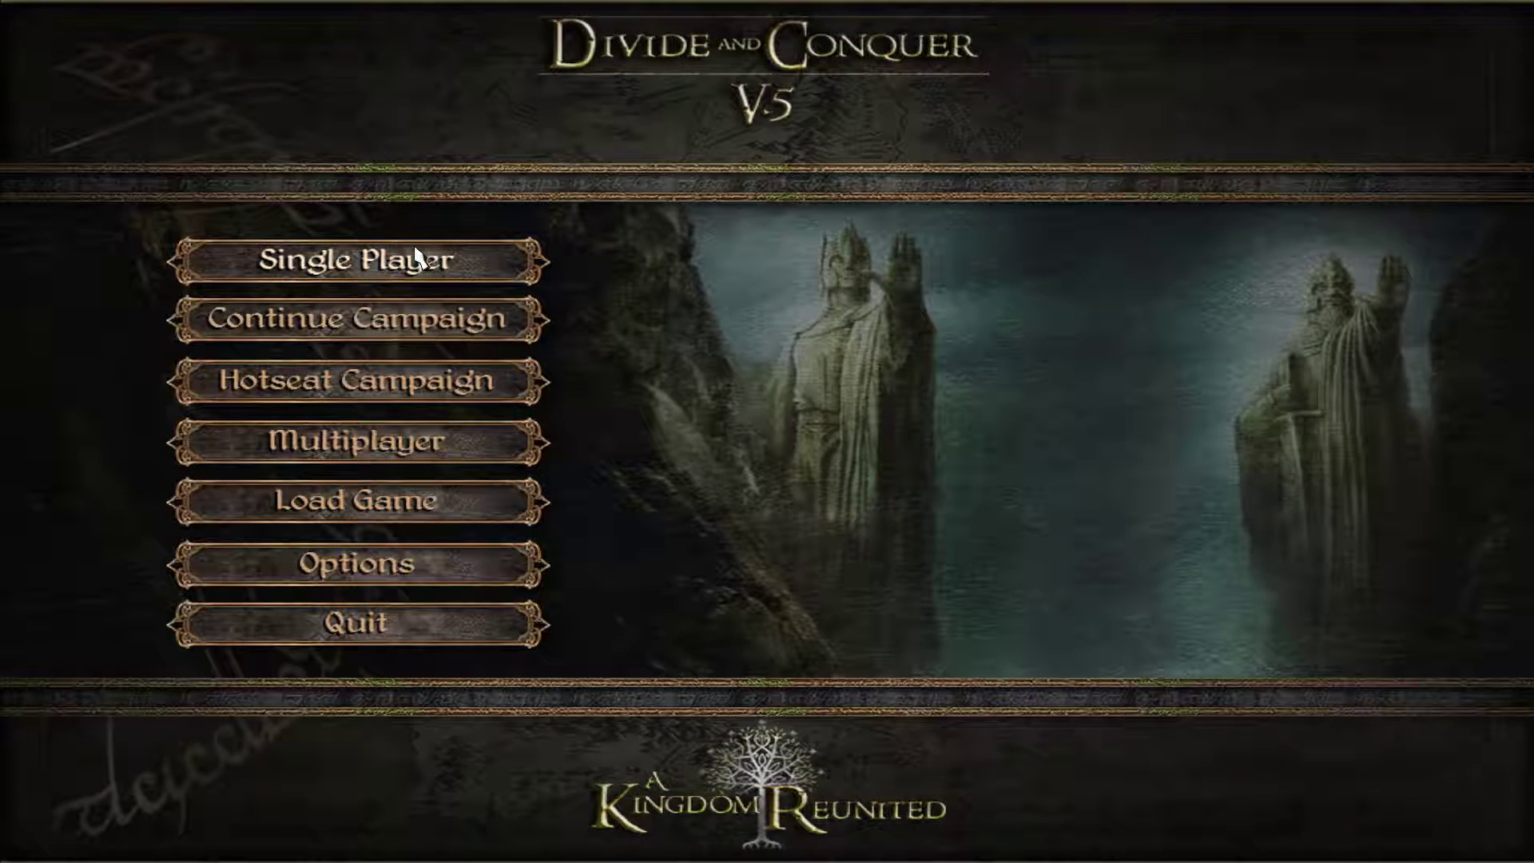
Browse the saved campaign games, go back to the main menu, and choose Quit.
click(435, 491)
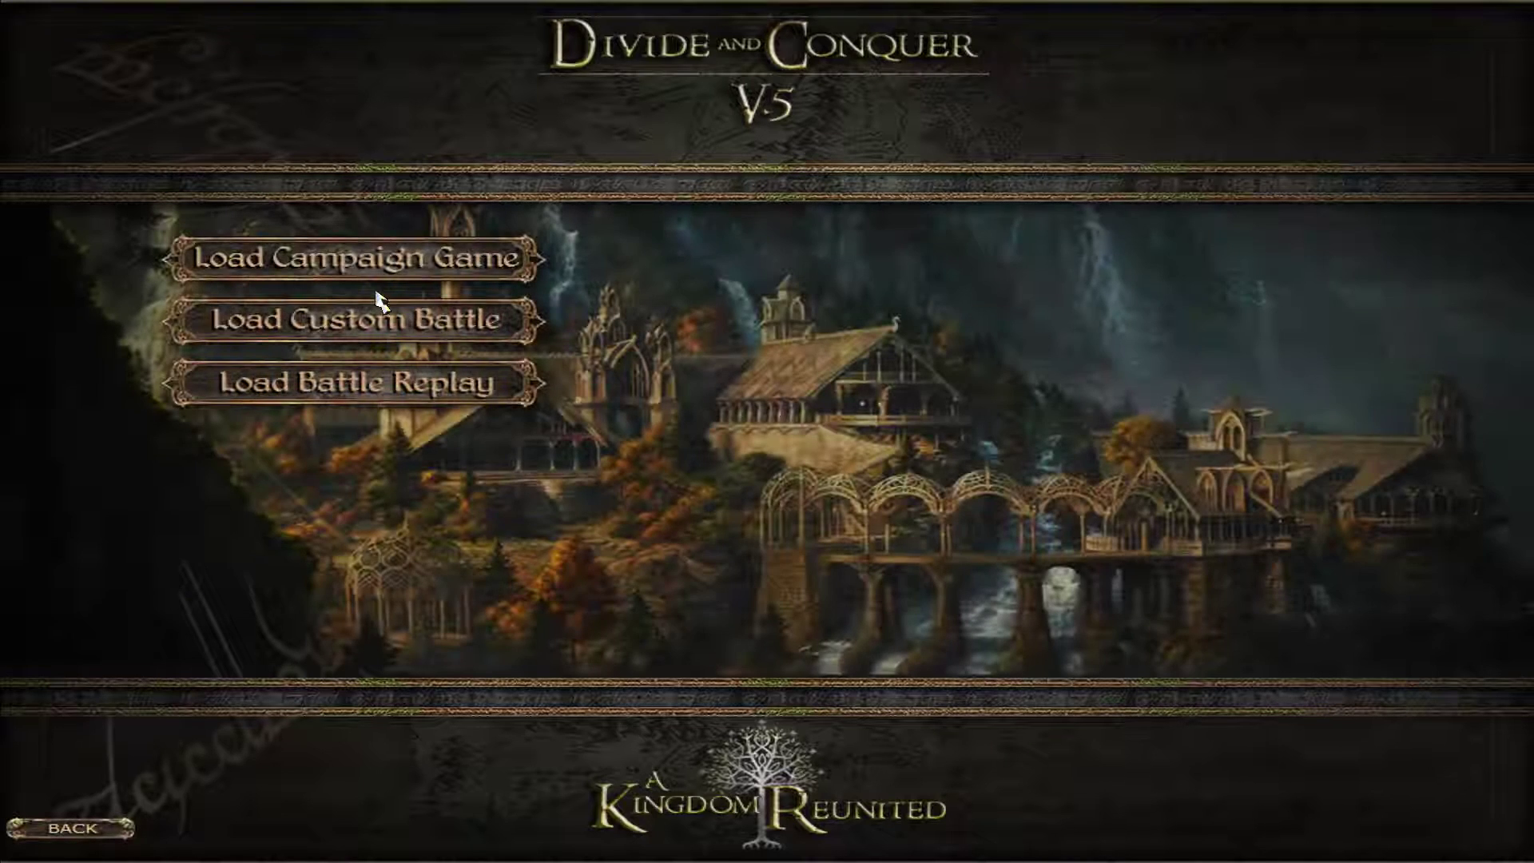
click(374, 267)
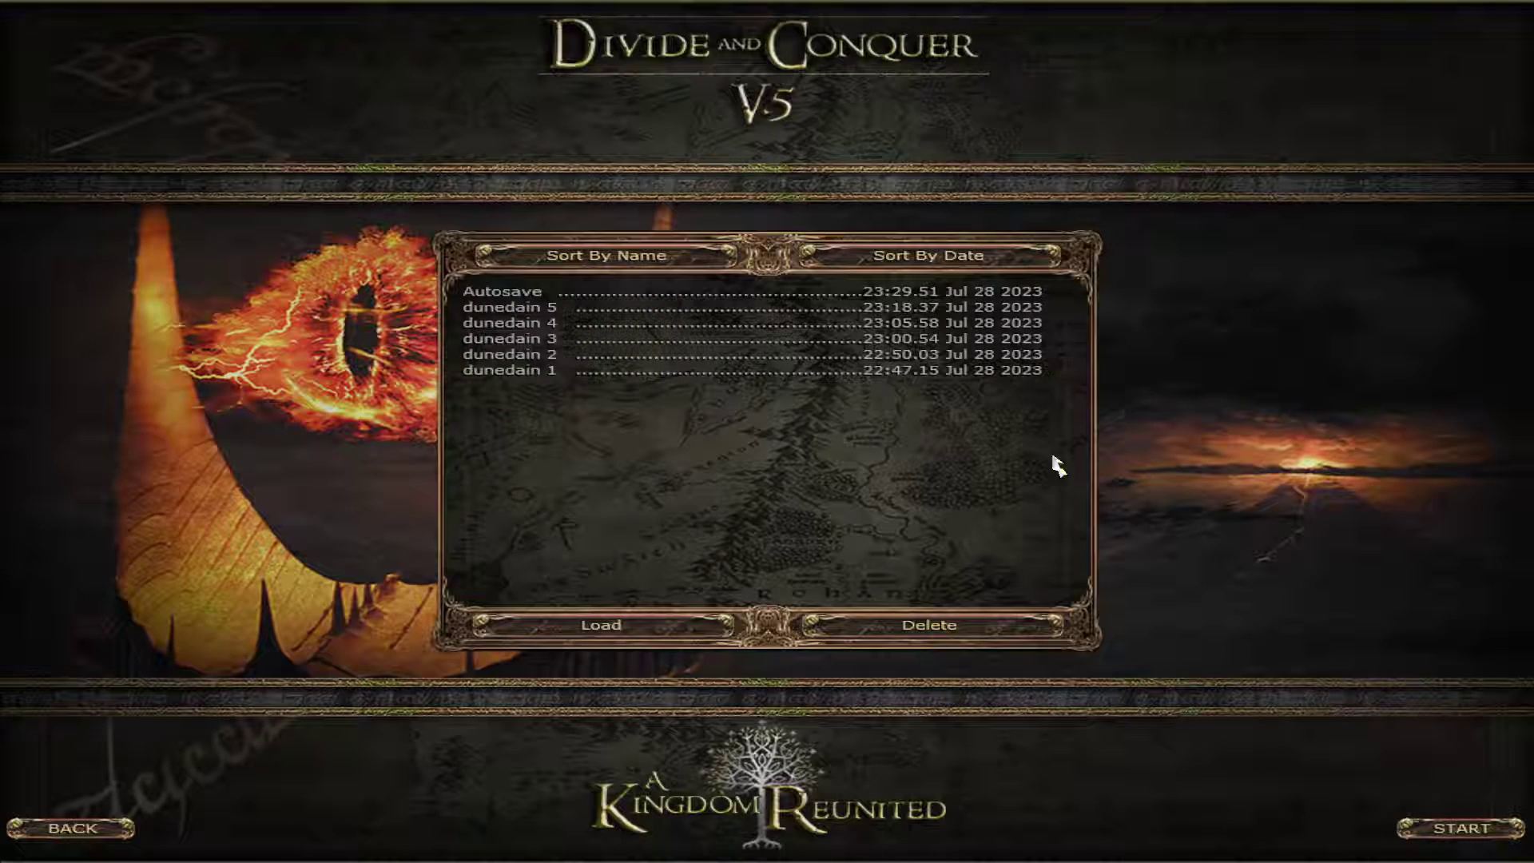
click(76, 844)
click(69, 842)
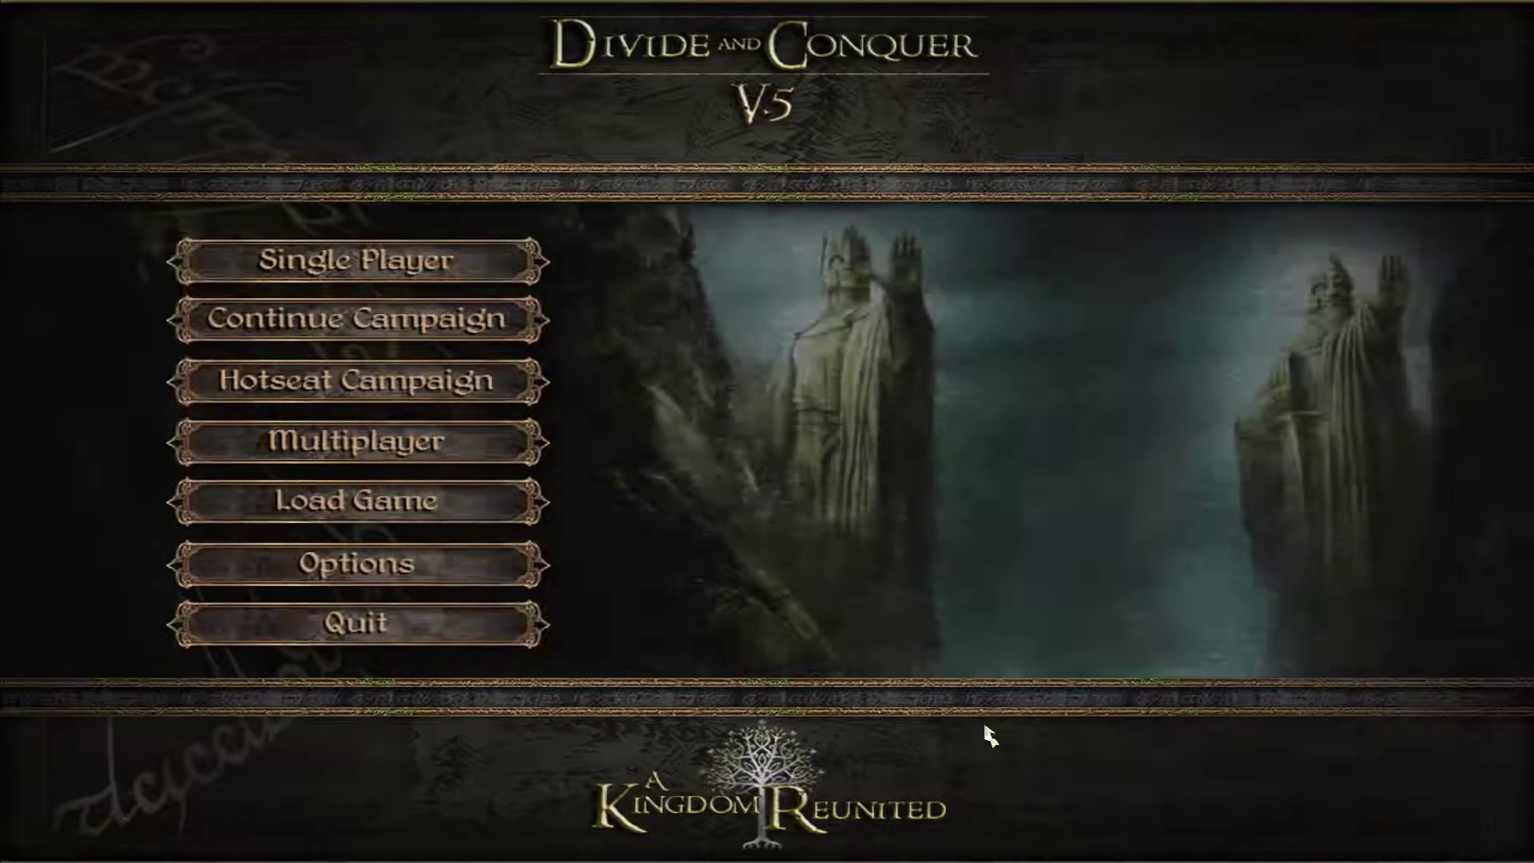
click(352, 627)
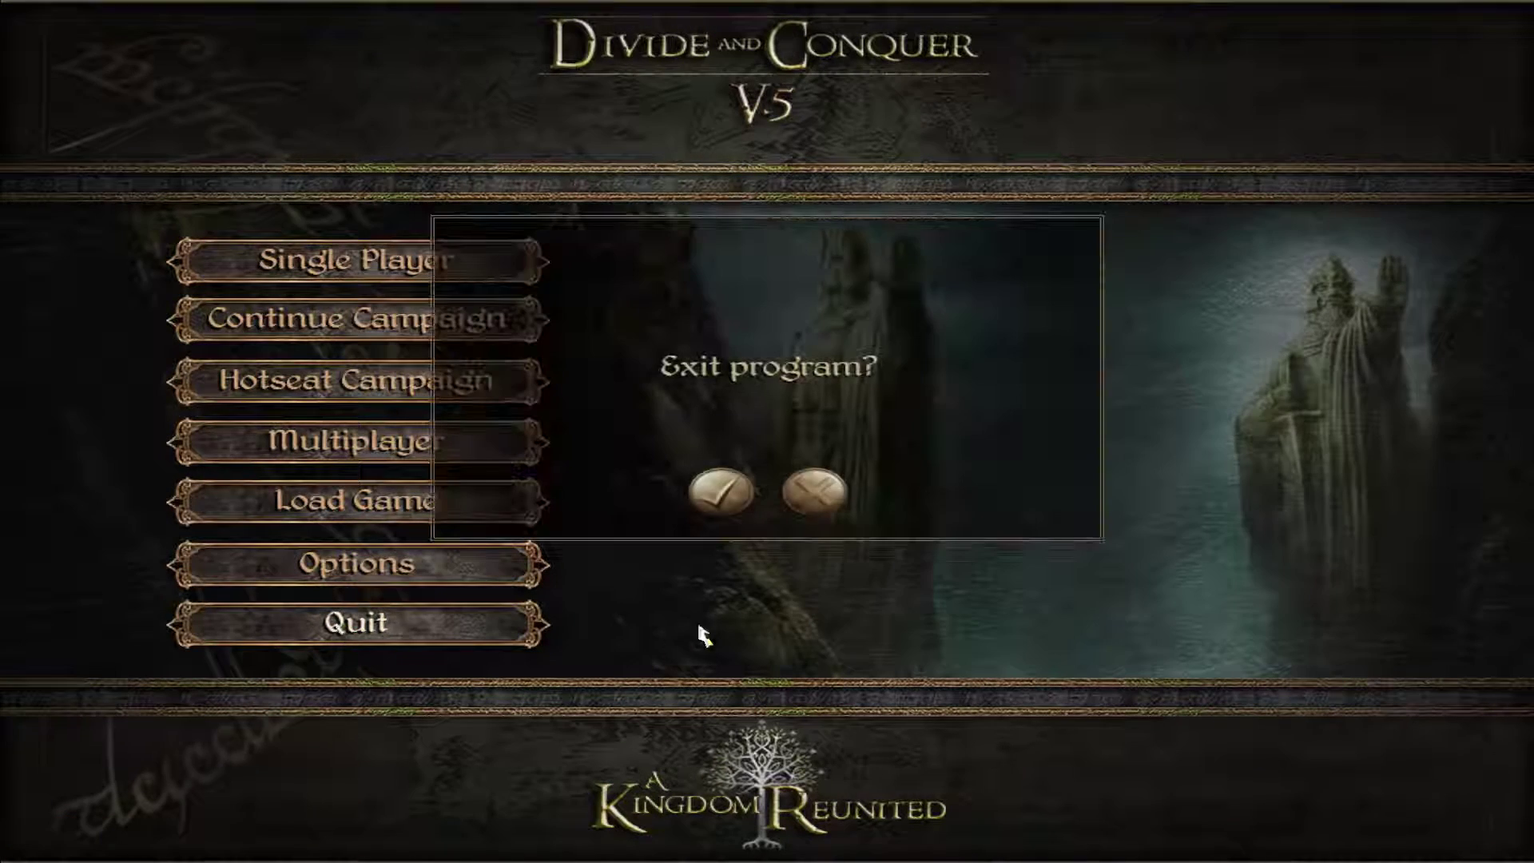
Exit the game, dismiss Steam's promo popup, and cancel the product-code activation window.
click(737, 507)
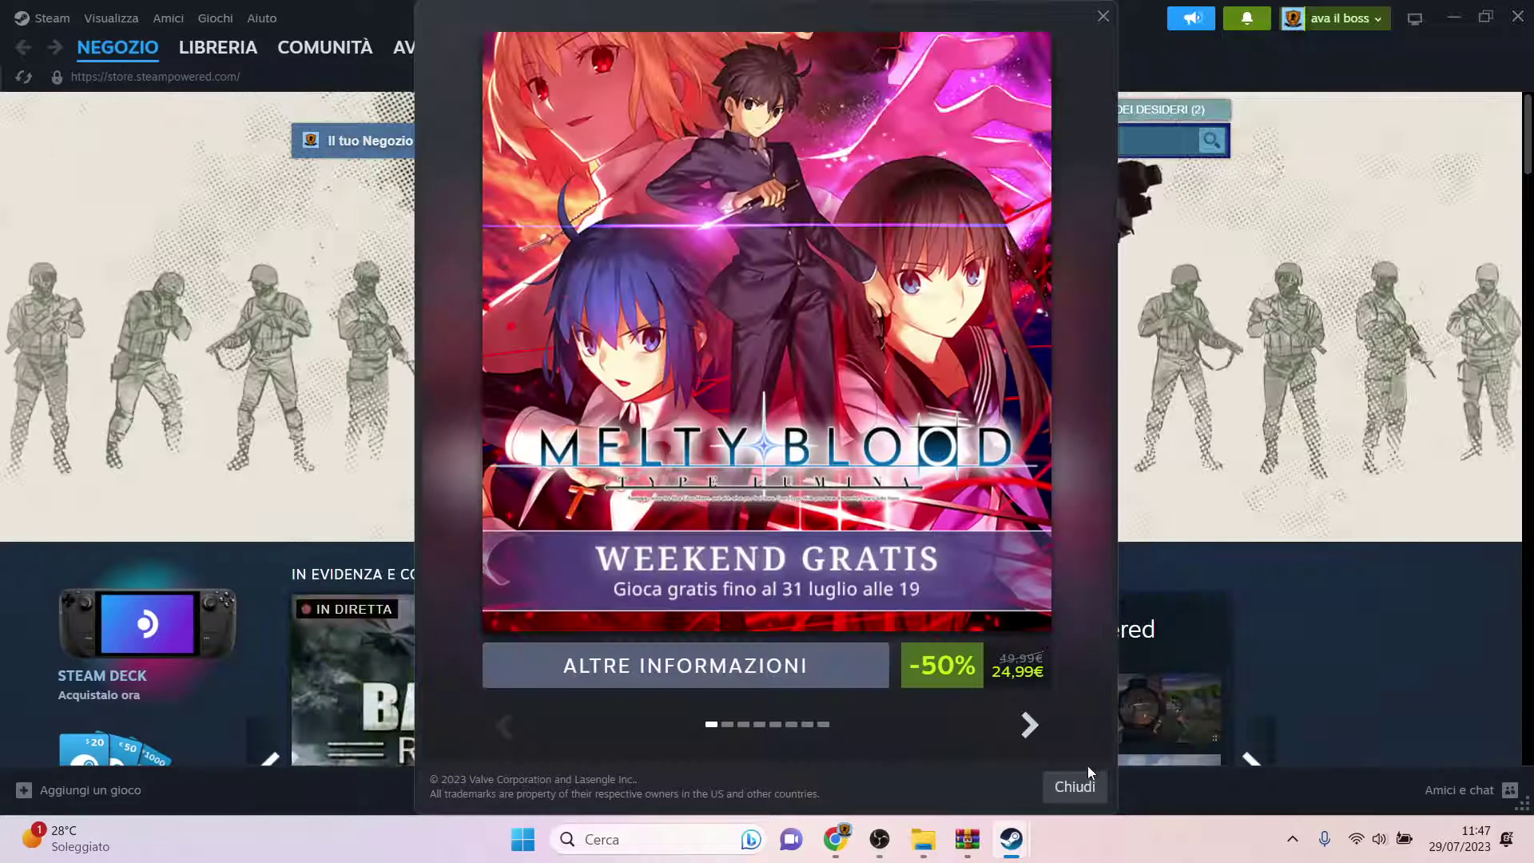
click(1077, 790)
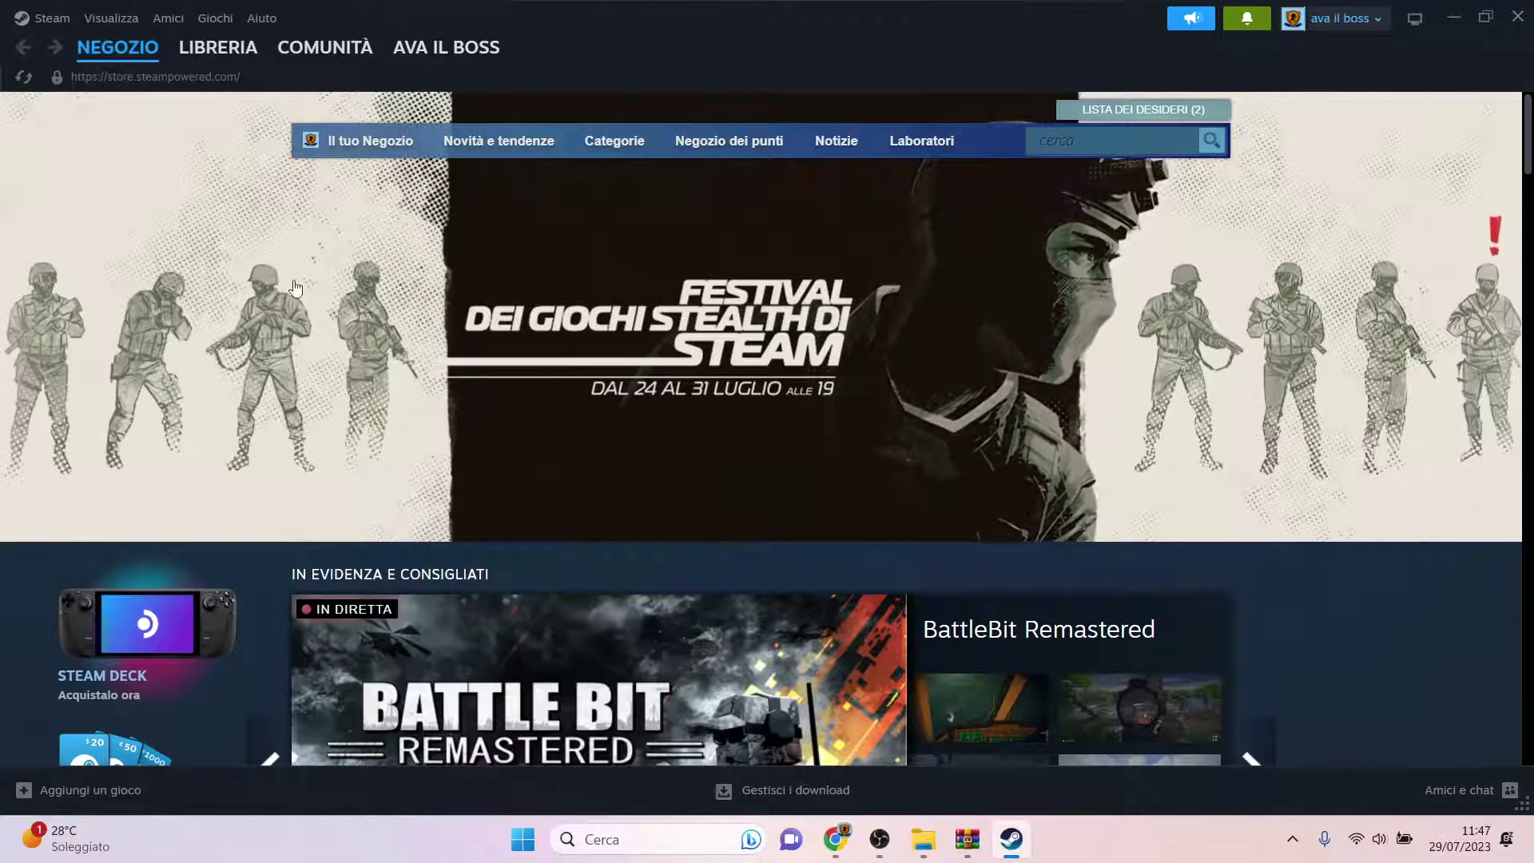
scroll(381, 496, down, 3)
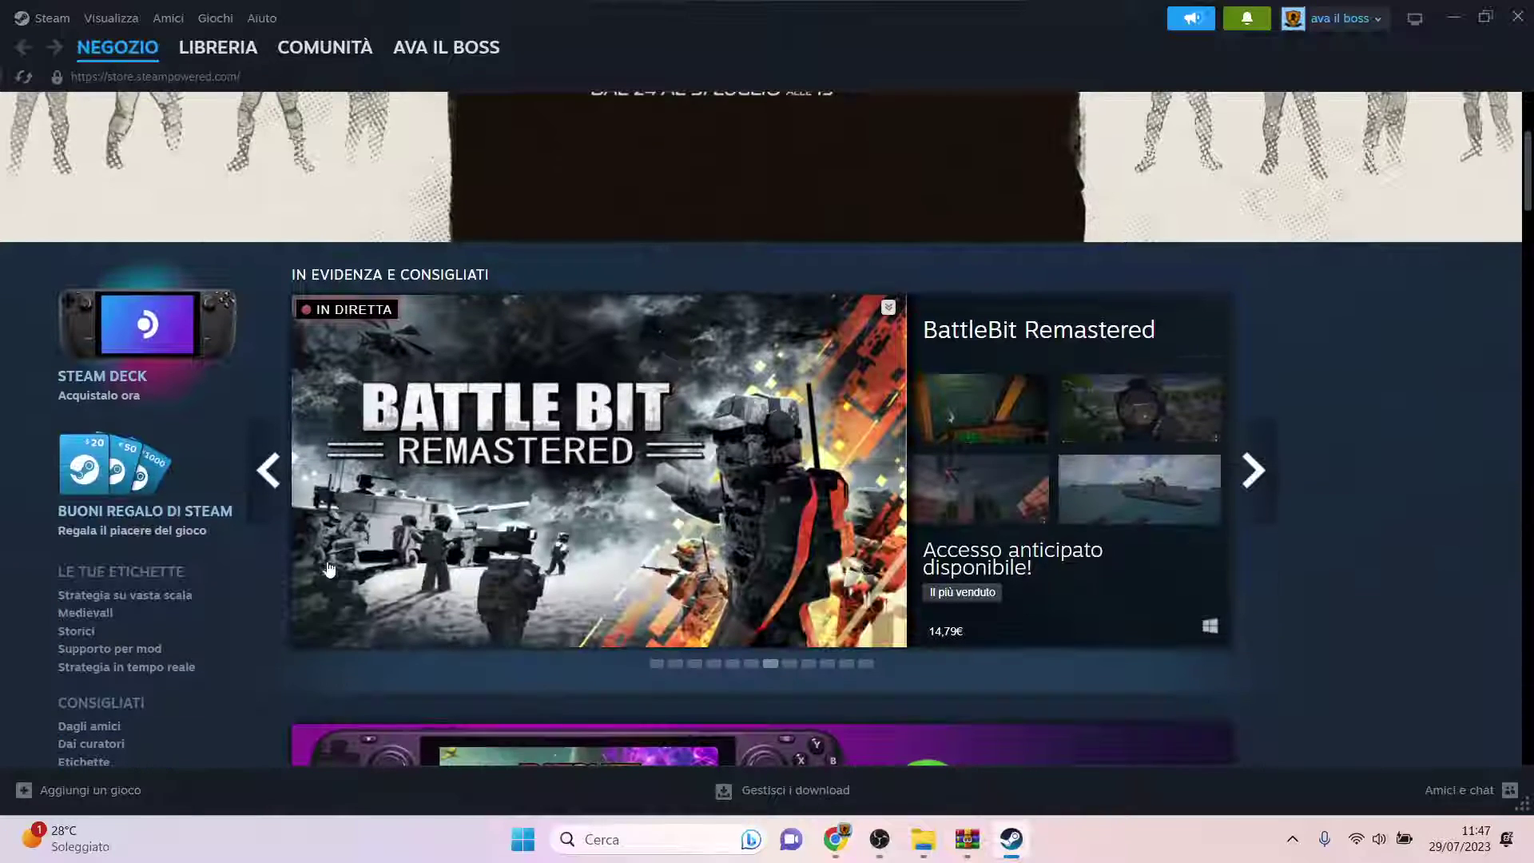
click(102, 793)
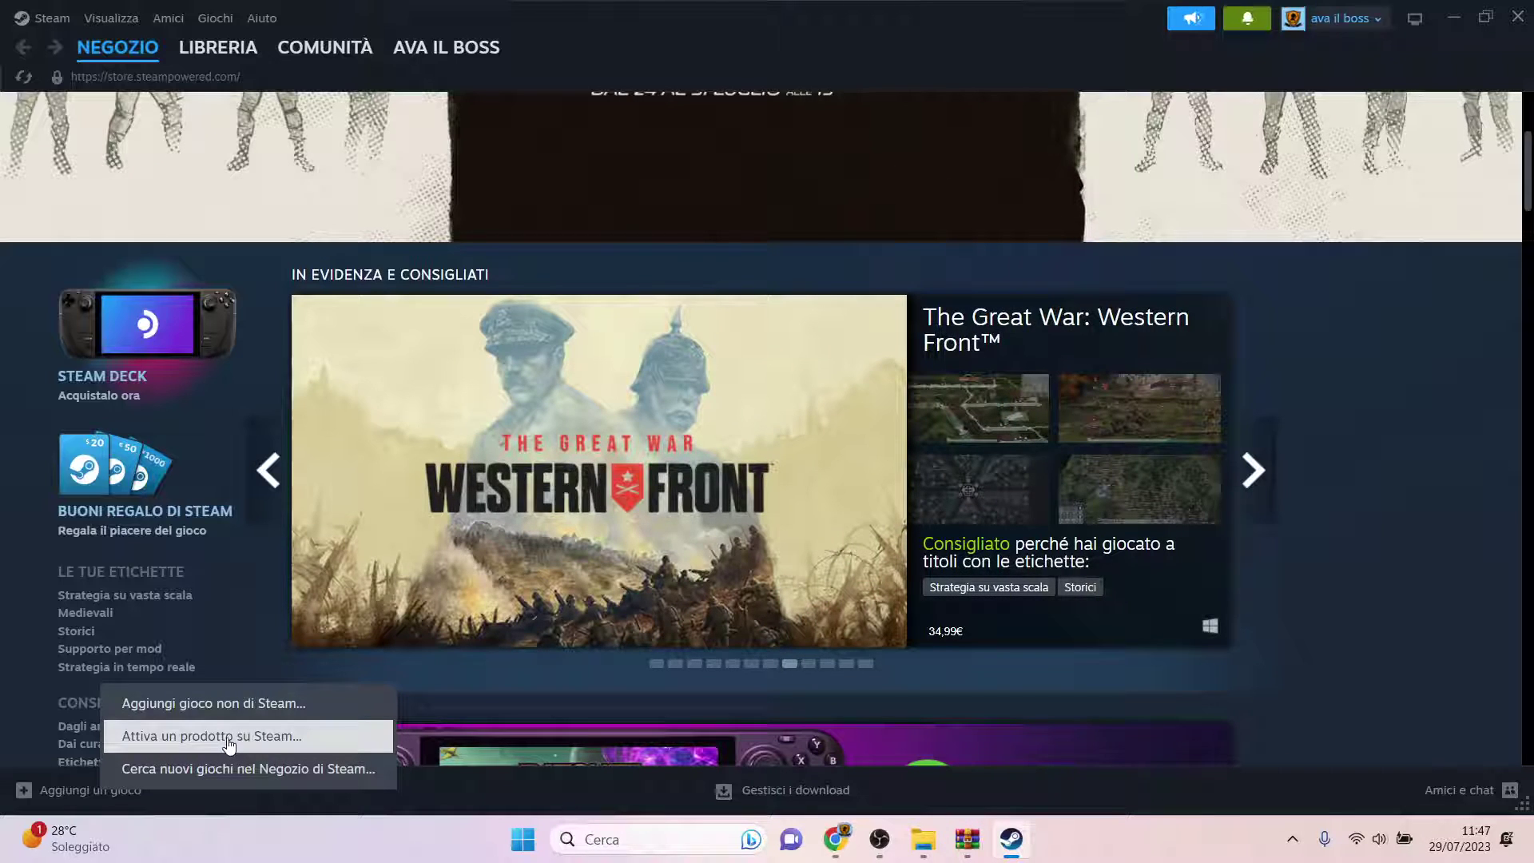
click(230, 735)
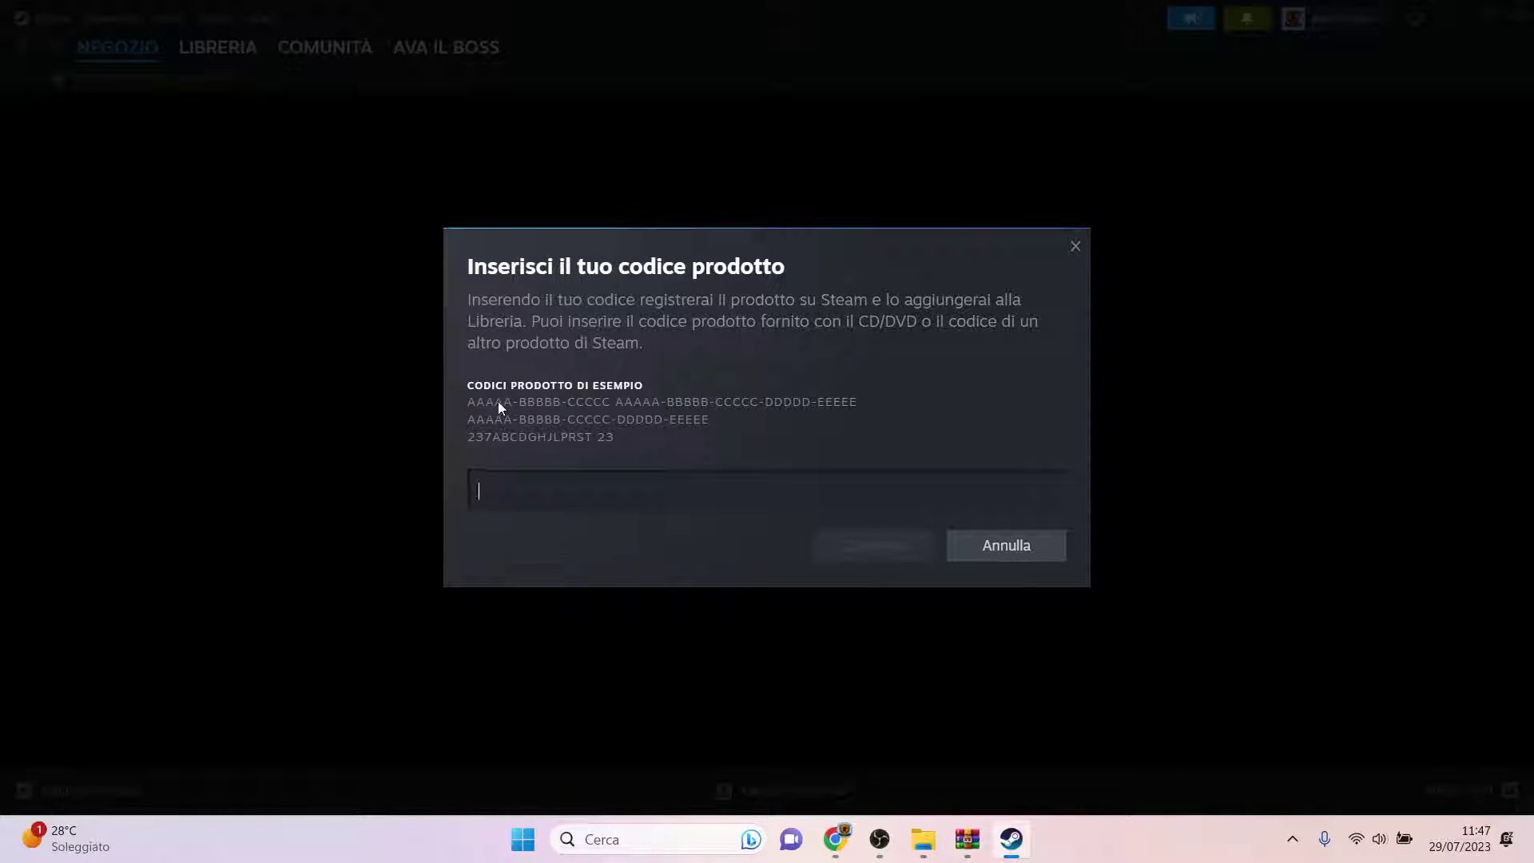
click(651, 485)
click(984, 553)
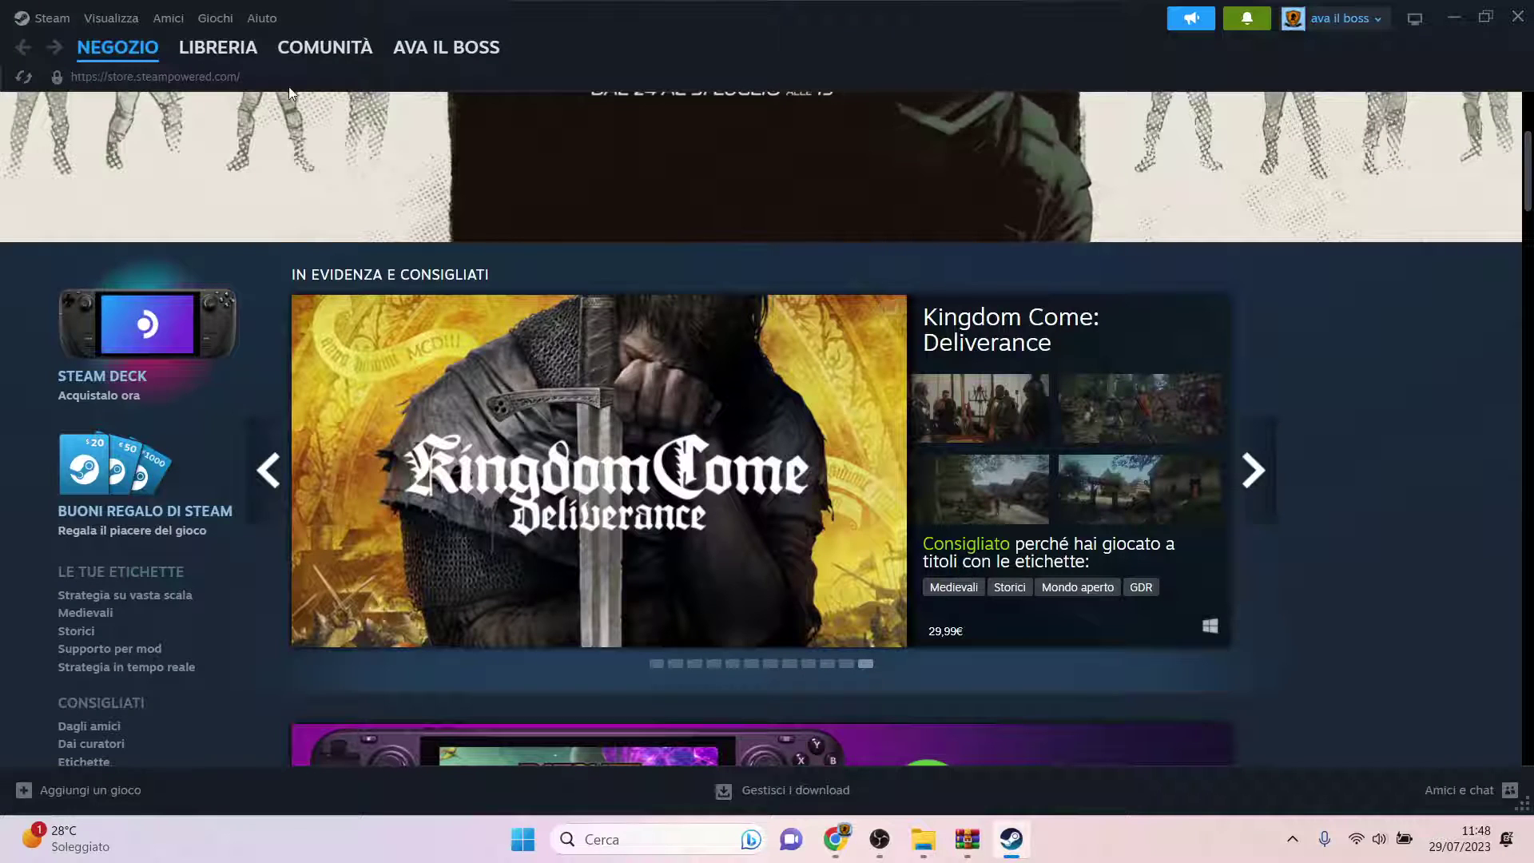
Open the Steam library and select Total War: MEDIEVAL II – Definitive Edition.
click(228, 48)
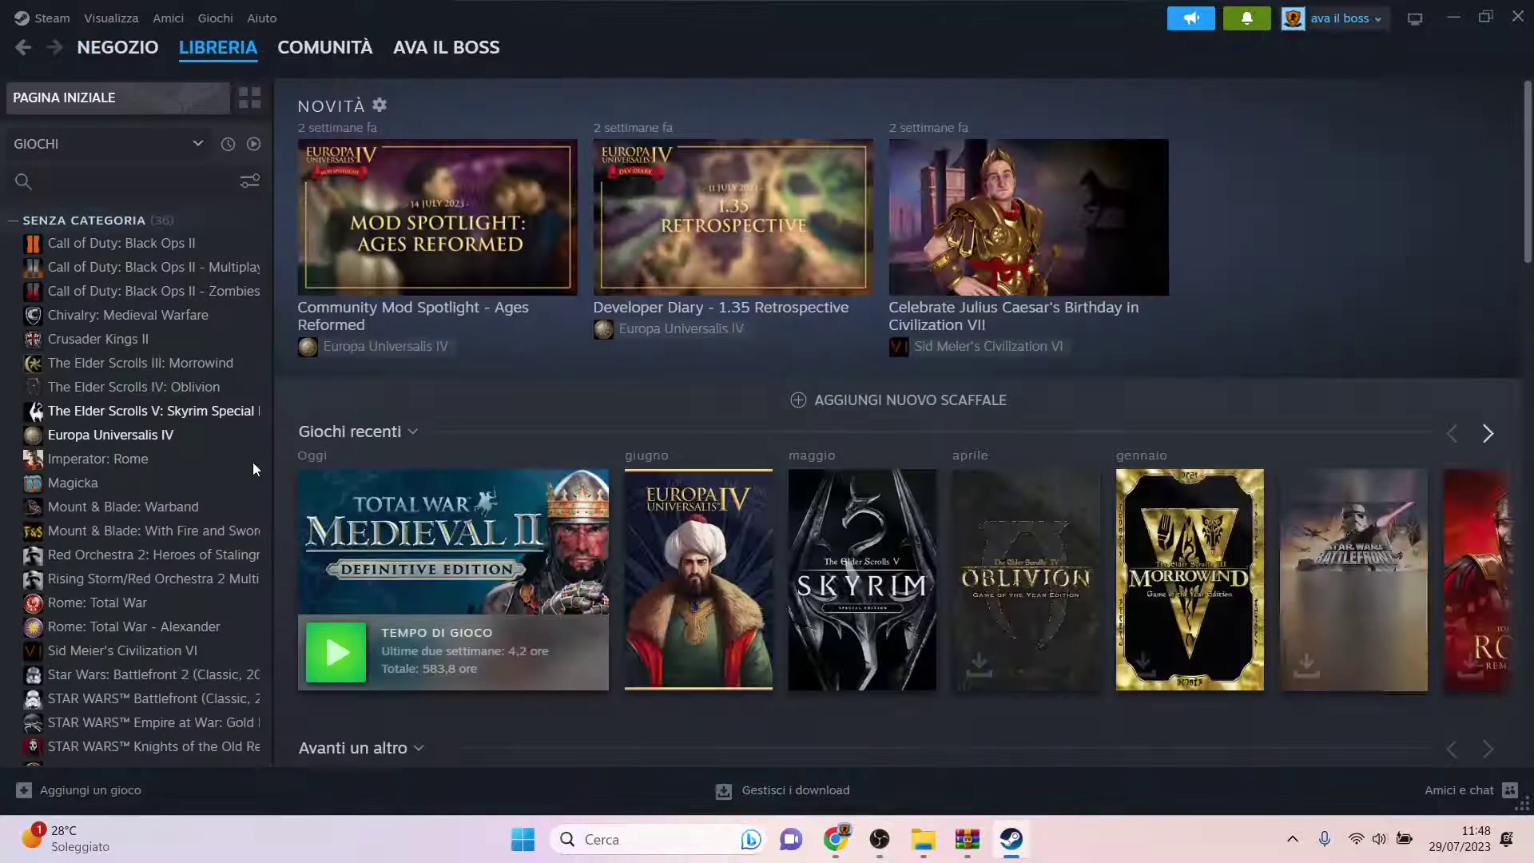
scroll(172, 472, down, 4)
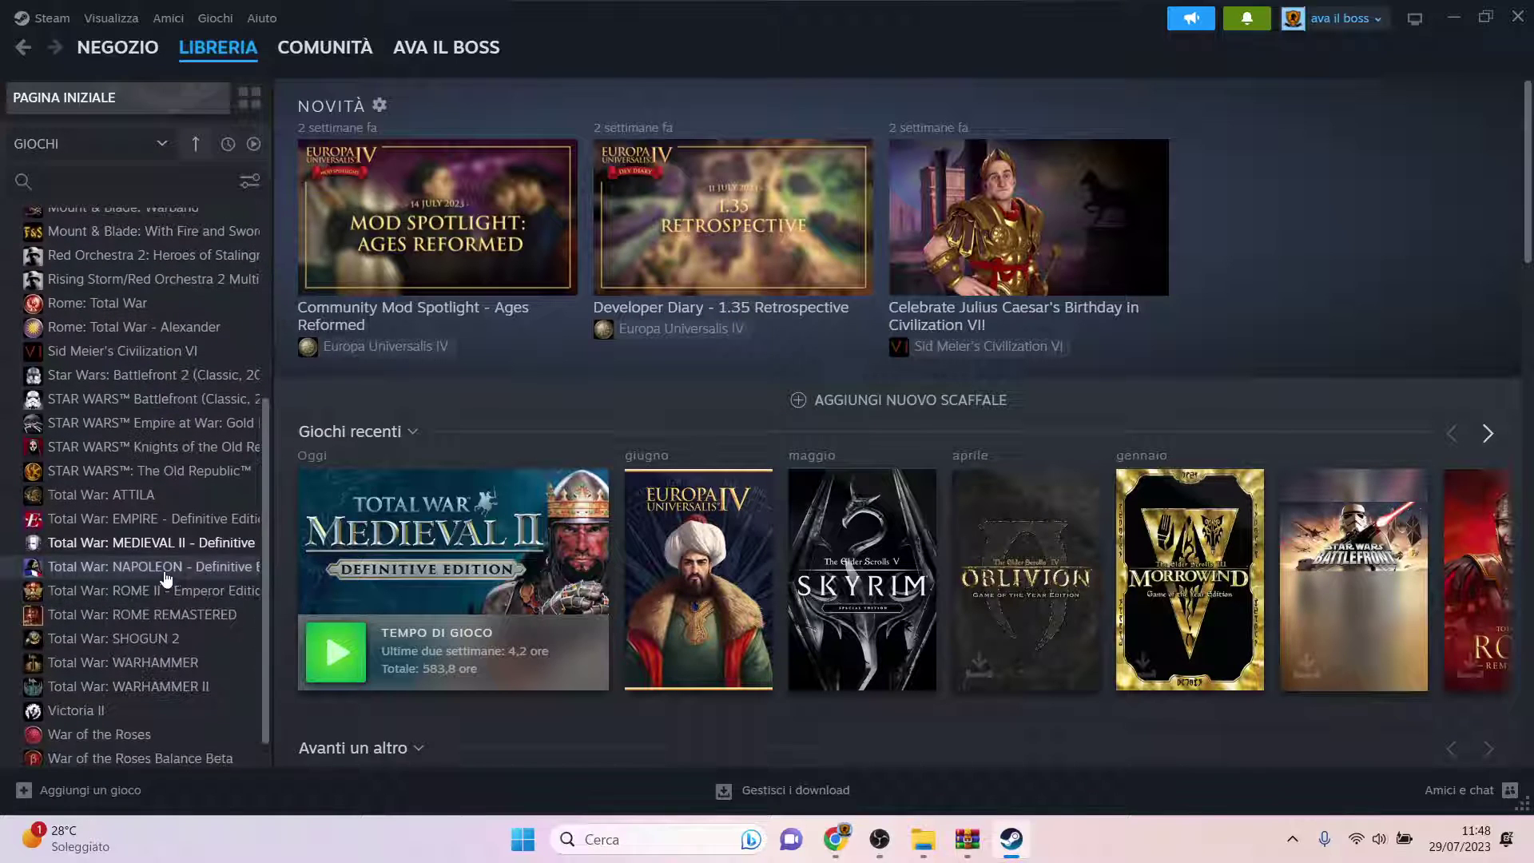
scroll(167, 567, down, 1)
click(172, 514)
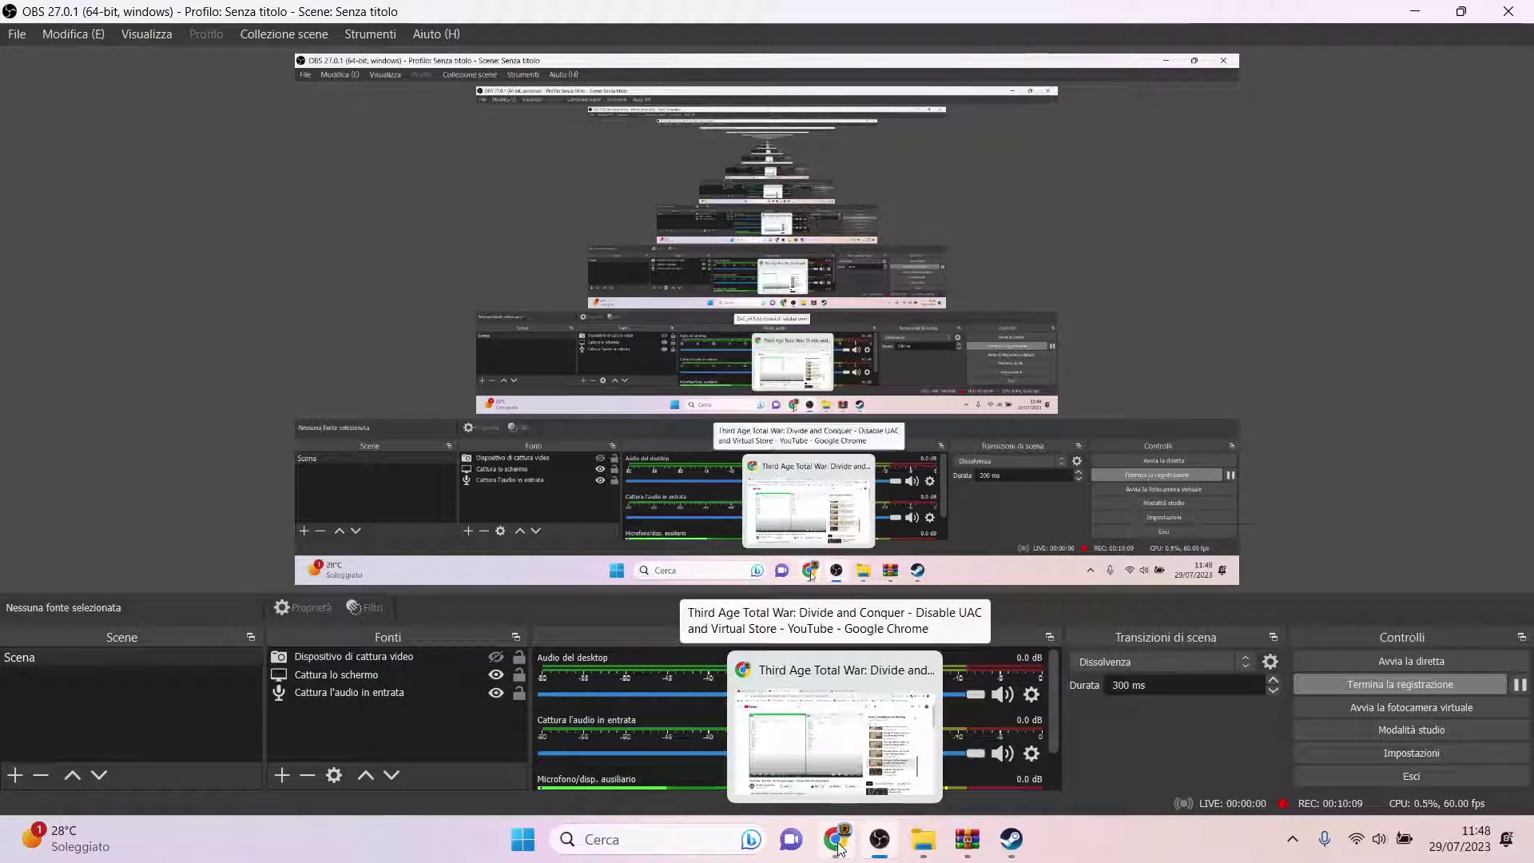
Return to the ModDB Divide and Conquer v5 tab in Chrome and scroll back to the top.
click(835, 728)
click(170, 15)
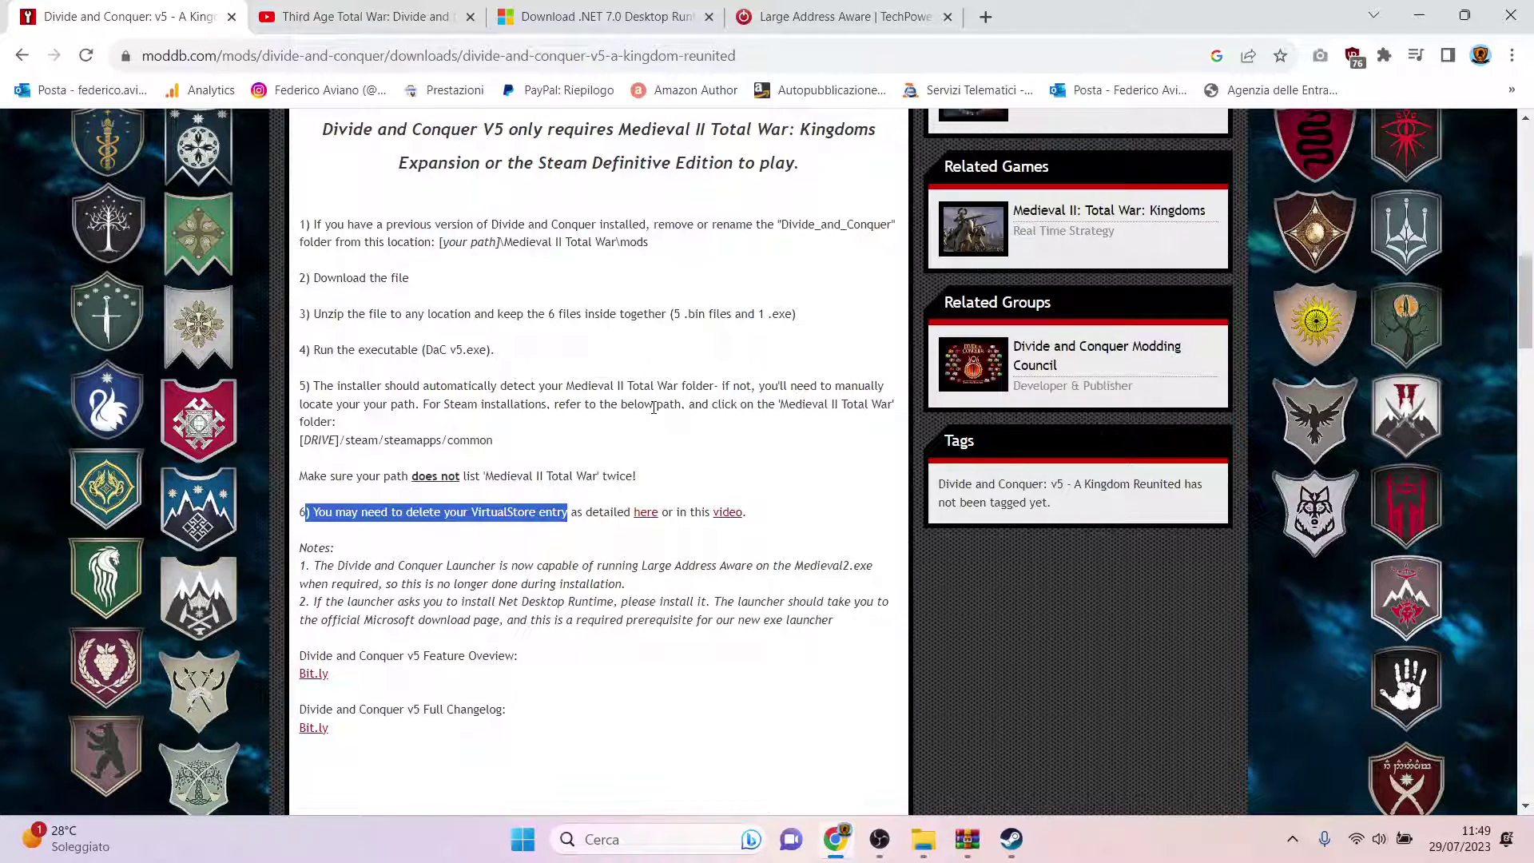
scroll(662, 463, up, 12)
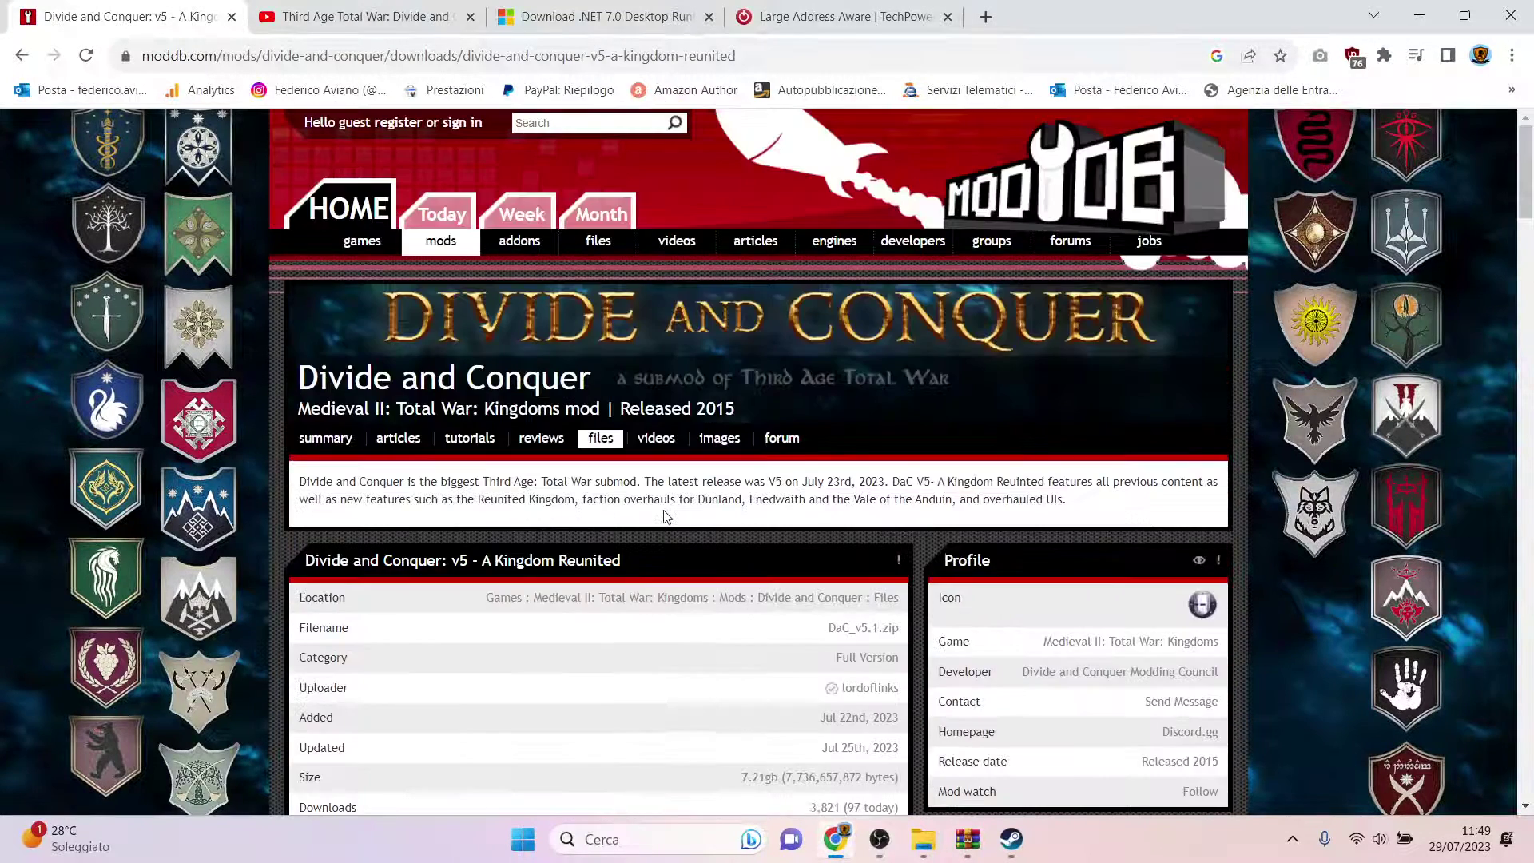